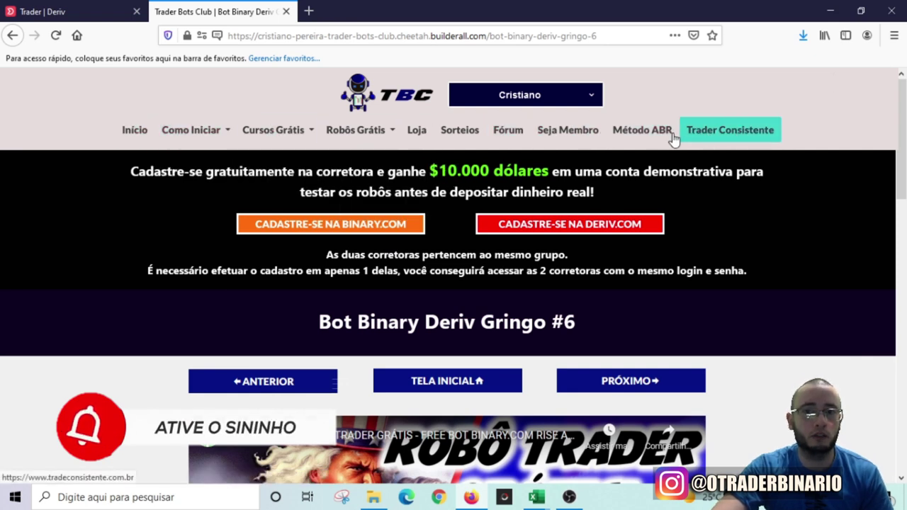
Step: Download the Bot Binary Gringo #6 - Trader Binário.rar archive from the bot's page through MediaFire, saving the file
mouse_move(328, 137)
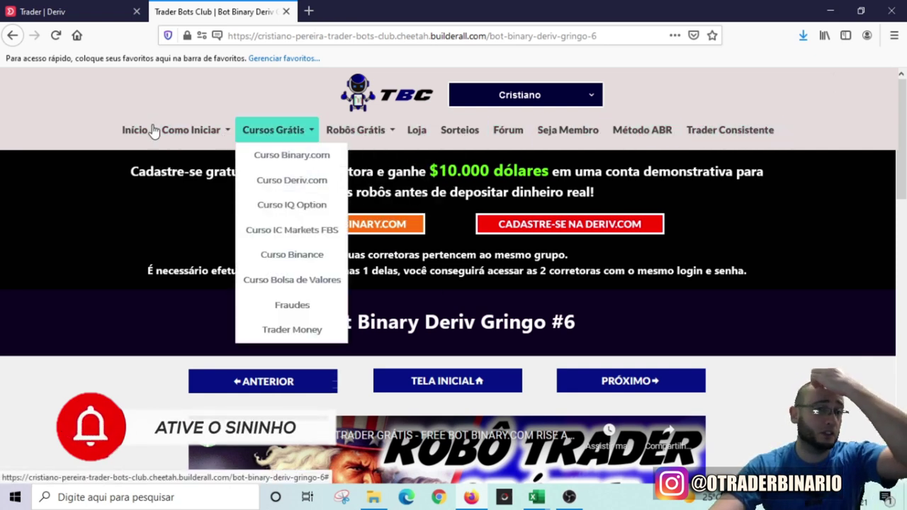
scroll(81, 246, "down", 4)
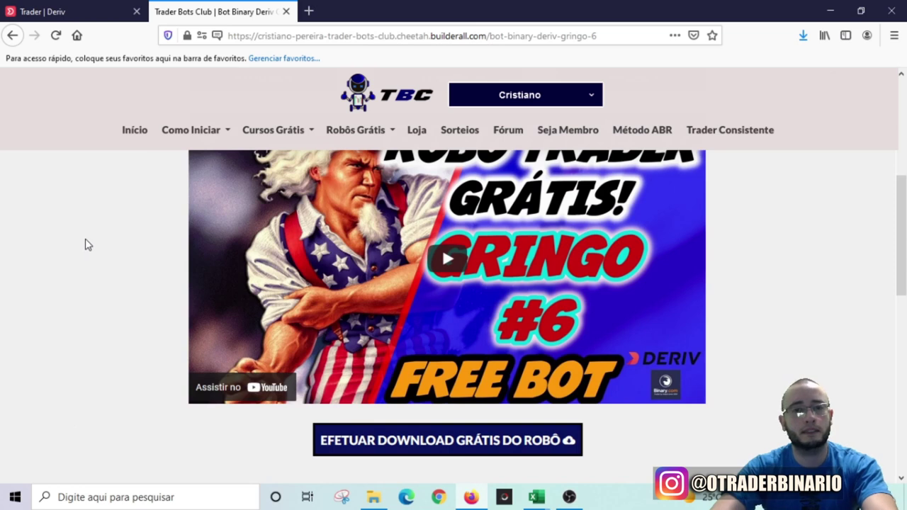
scroll(89, 246, "down", 2)
left_click(413, 367)
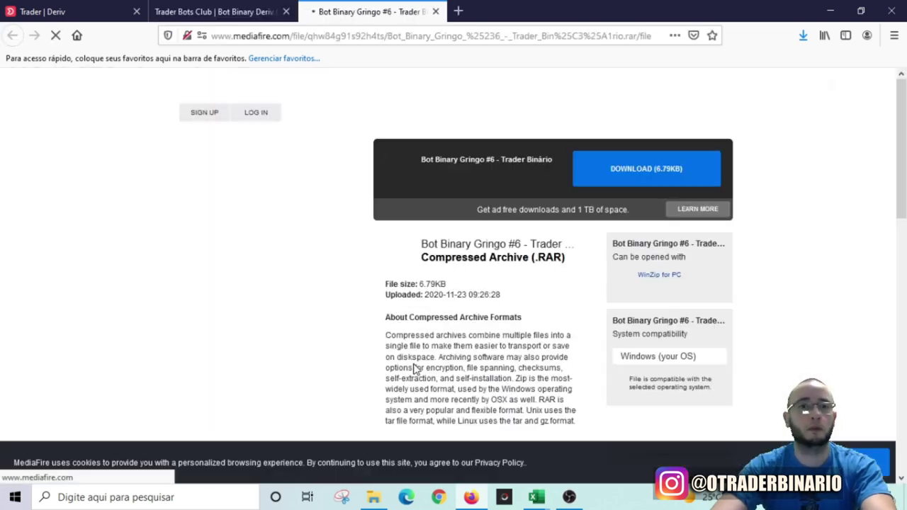
left_click(651, 178)
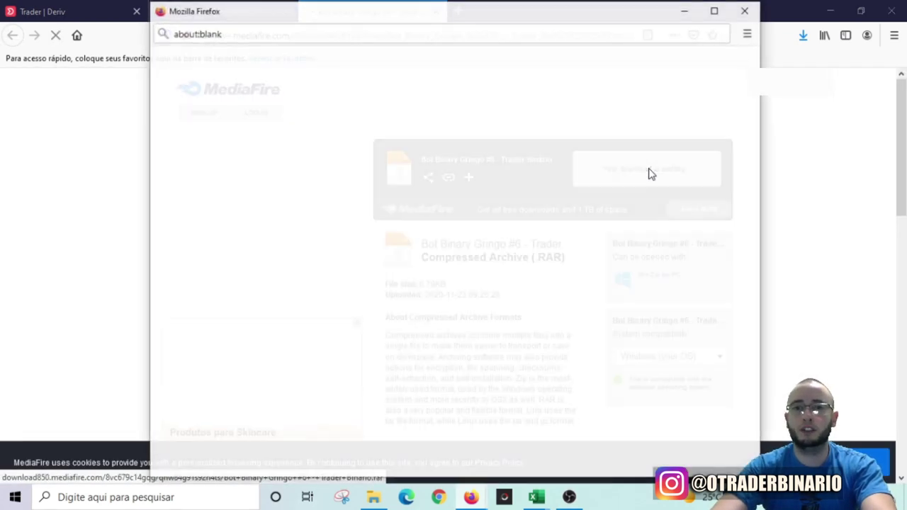
left_click(531, 333)
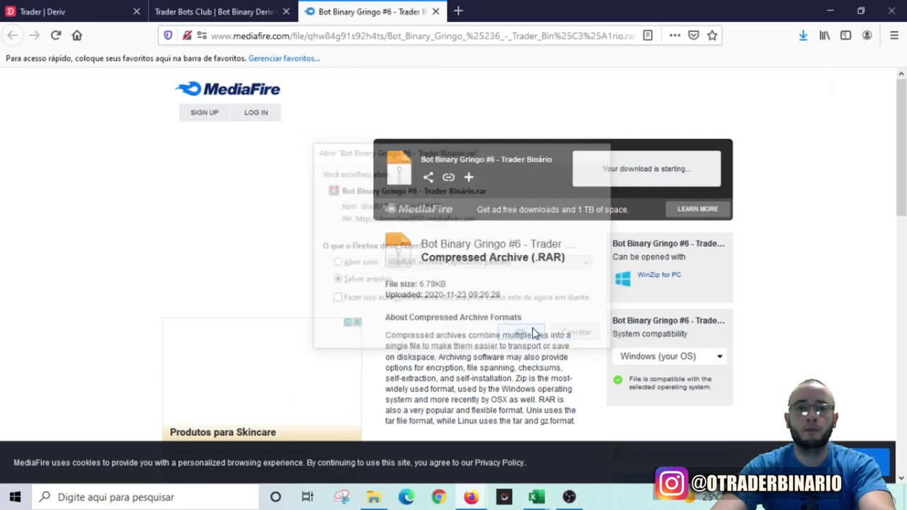
Step: Go to the Trader Bots Club home page and locate the WinRAR download among the registration links
left_click(253, 9)
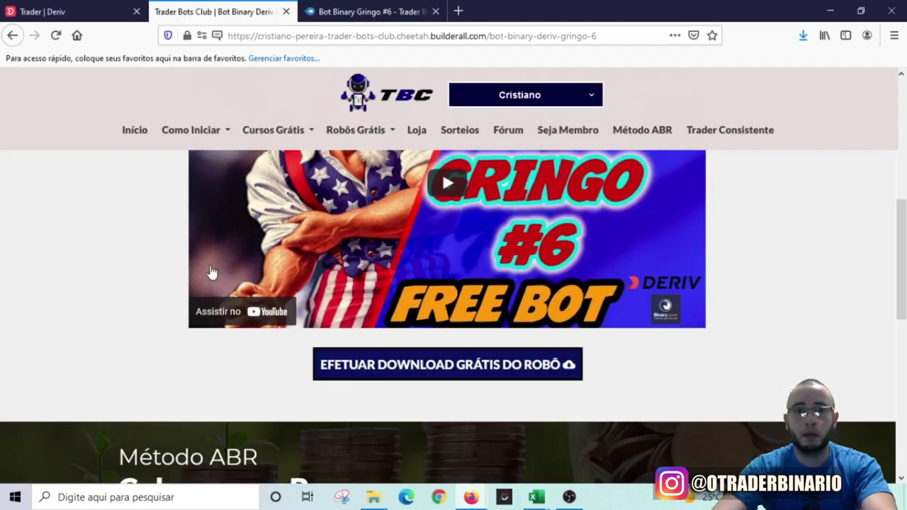
scroll(138, 265, "up", 5)
left_click(142, 130)
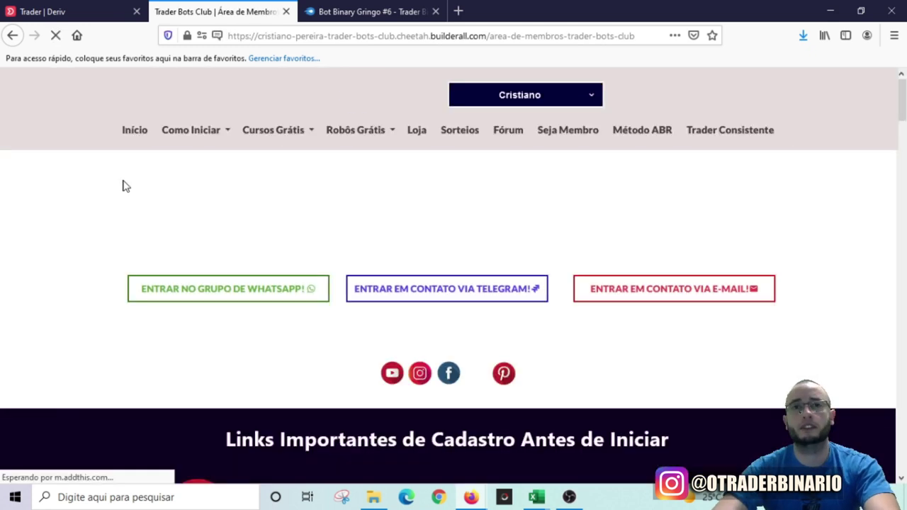
scroll(149, 296, "down", 5)
scroll(149, 297, "up", 3)
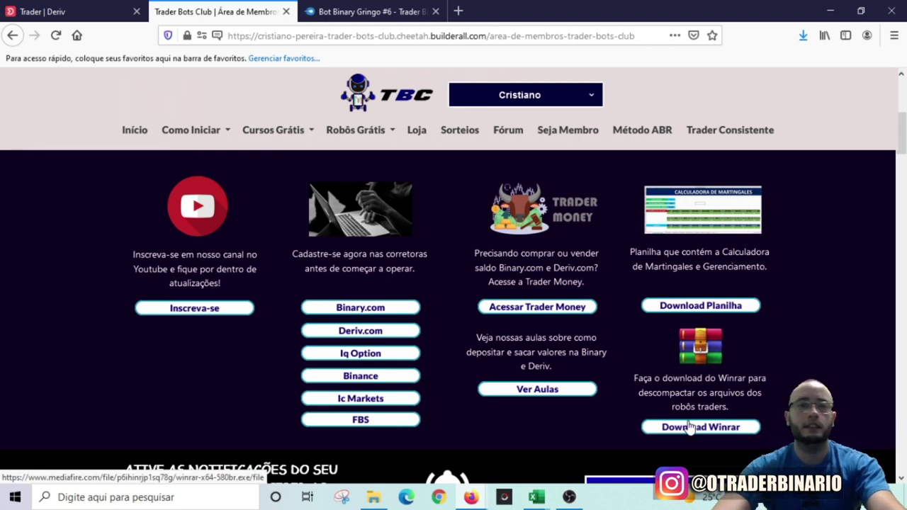
Step: Extract the downloaded Gringo #6 archive into its own folder in Downloads with WinRAR and open the extracted folder
left_click(369, 12)
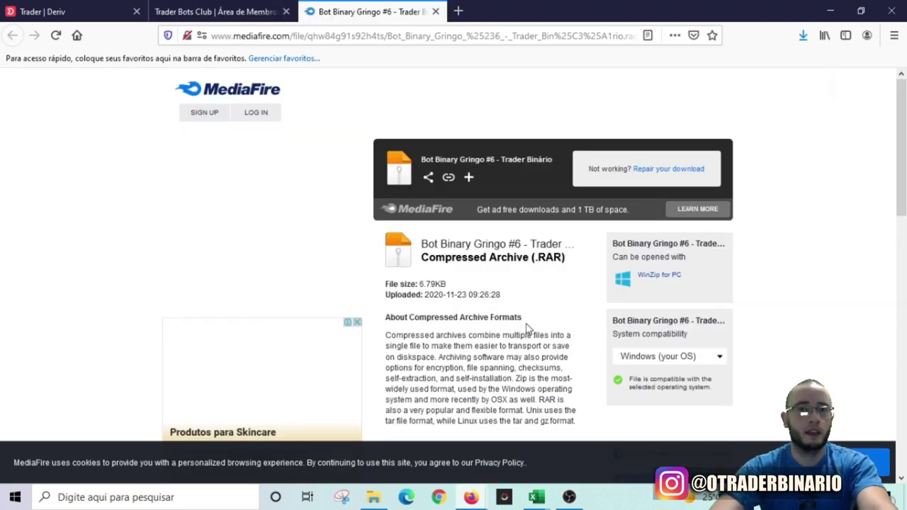
left_click(375, 497)
double_click(151, 123)
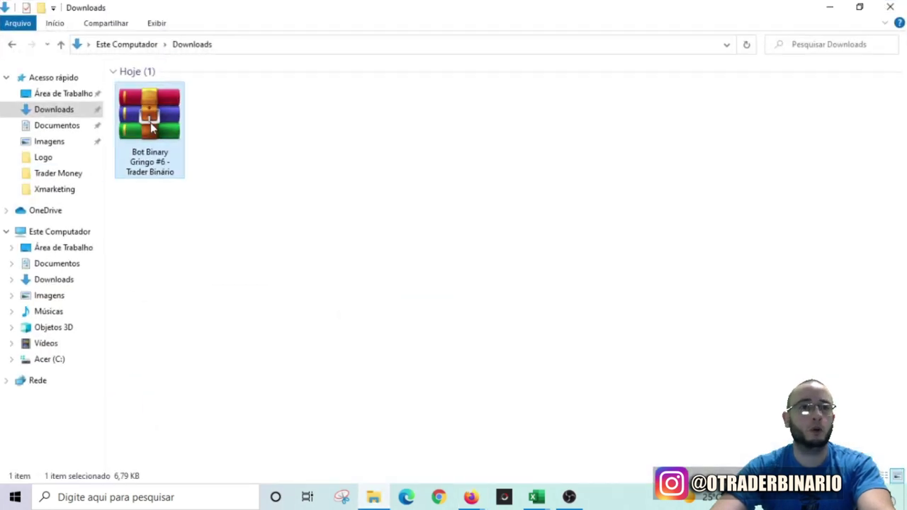
left_click(137, 122)
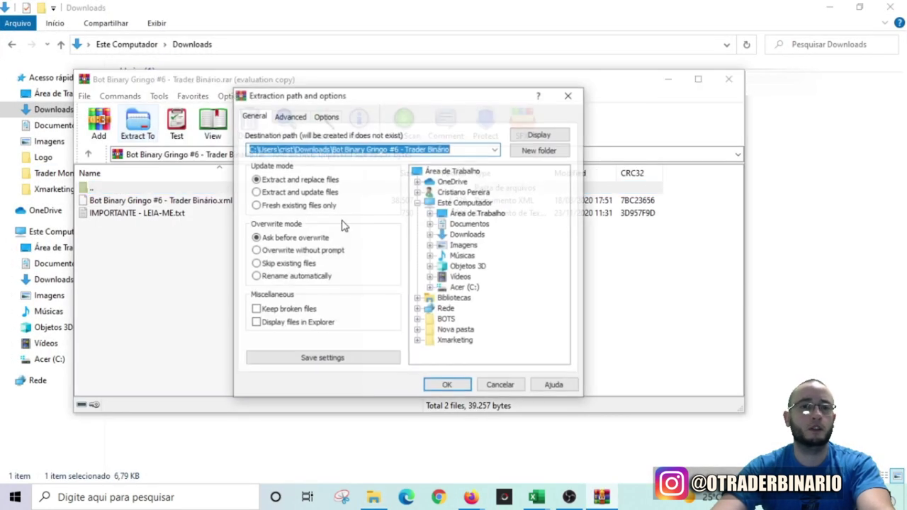
left_click(452, 388)
left_click(728, 82)
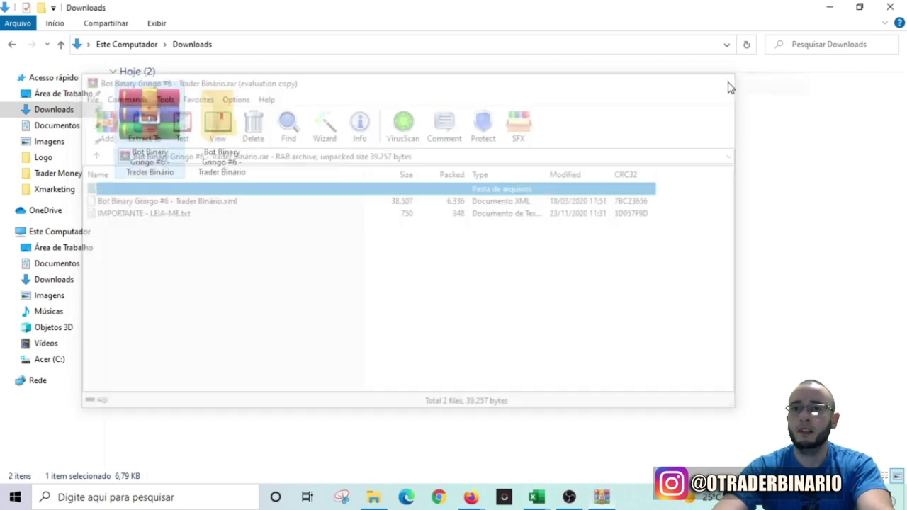
double_click(236, 138)
left_click(209, 100)
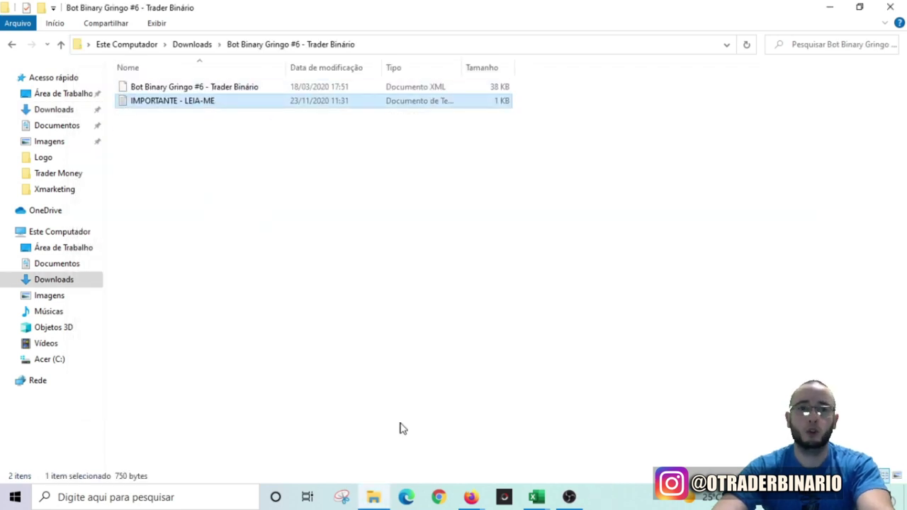
Step: Return to Firefox, close the MediaFire page, open DBot on Deriv and collapse its block menu
left_click(470, 498)
left_click(445, 444)
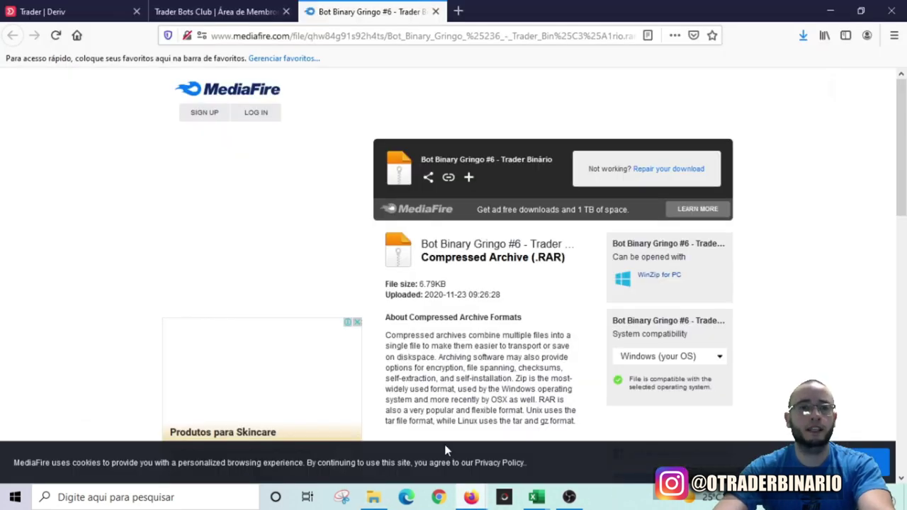
left_click(436, 11)
left_click(82, 11)
left_click(61, 88)
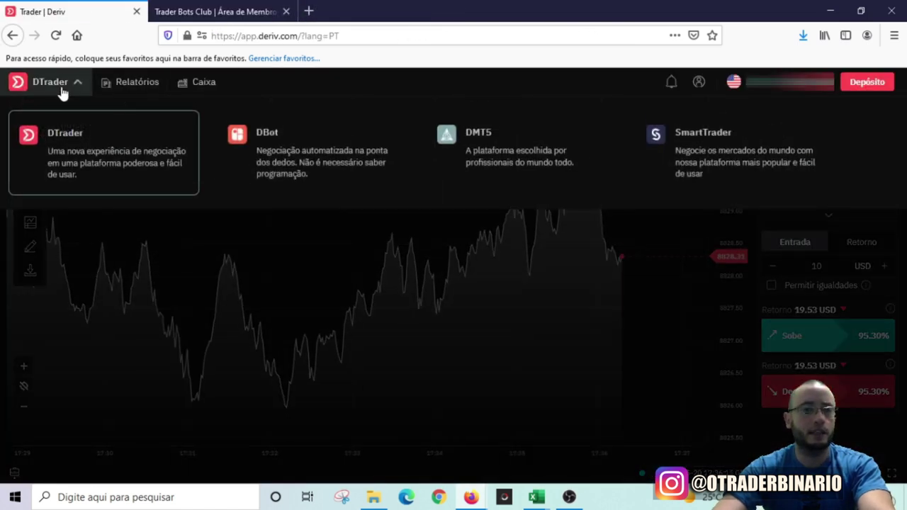
left_click(338, 156)
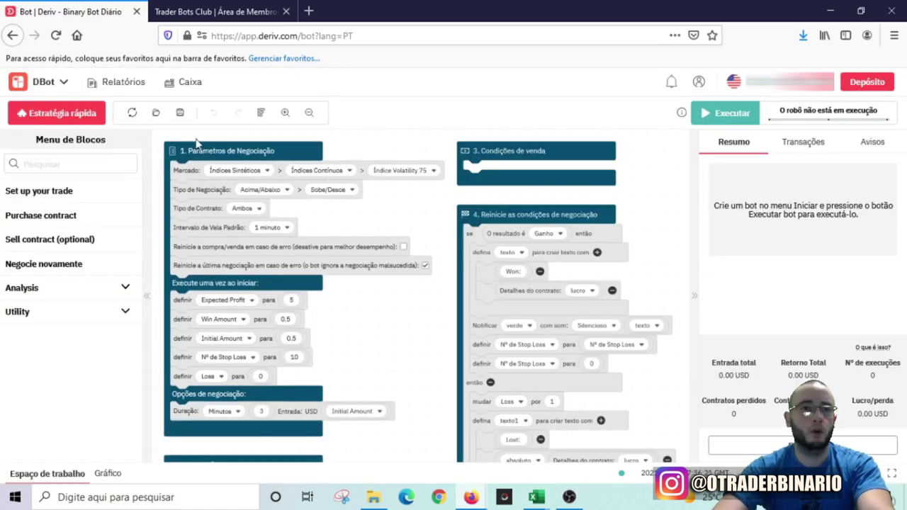
left_click(148, 298)
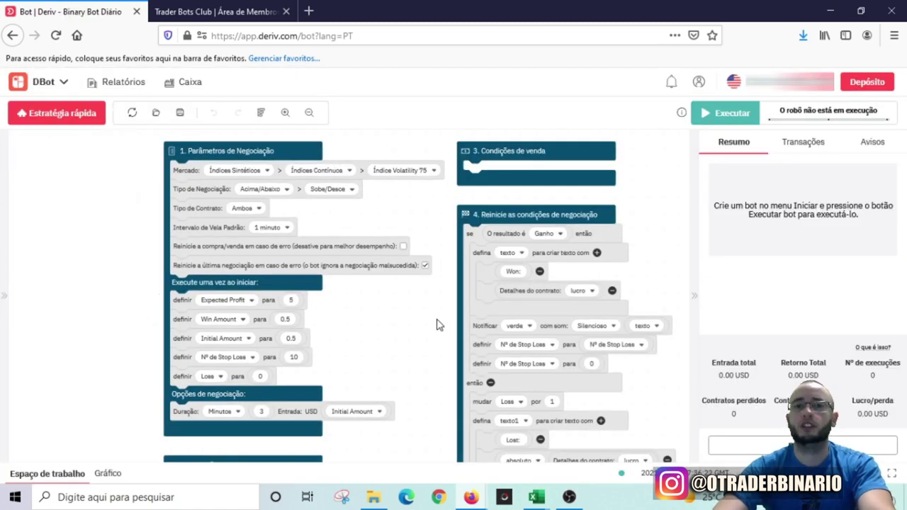
Step: Load the local strategy file Bot Binary Gringo #6 - Trader Binário from its extracted Downloads folder into the DBot workspace
left_click(159, 115)
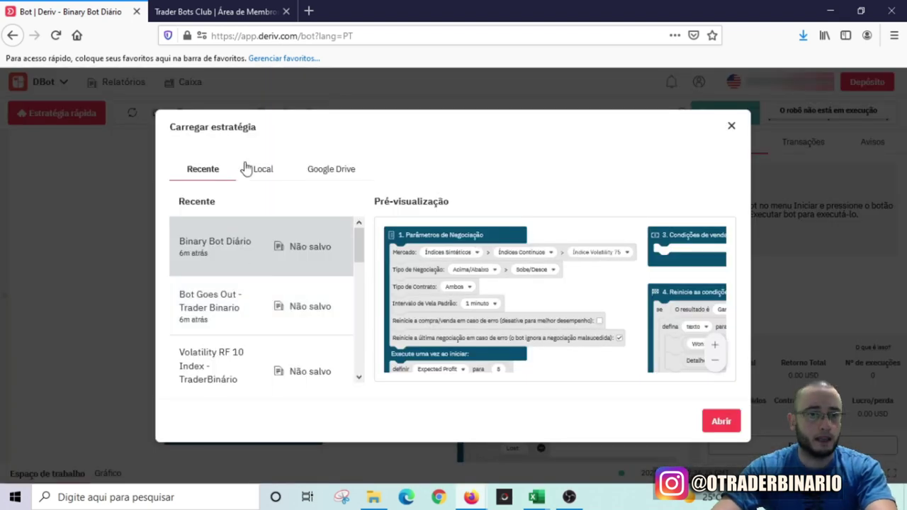
left_click(266, 171)
left_click(499, 382)
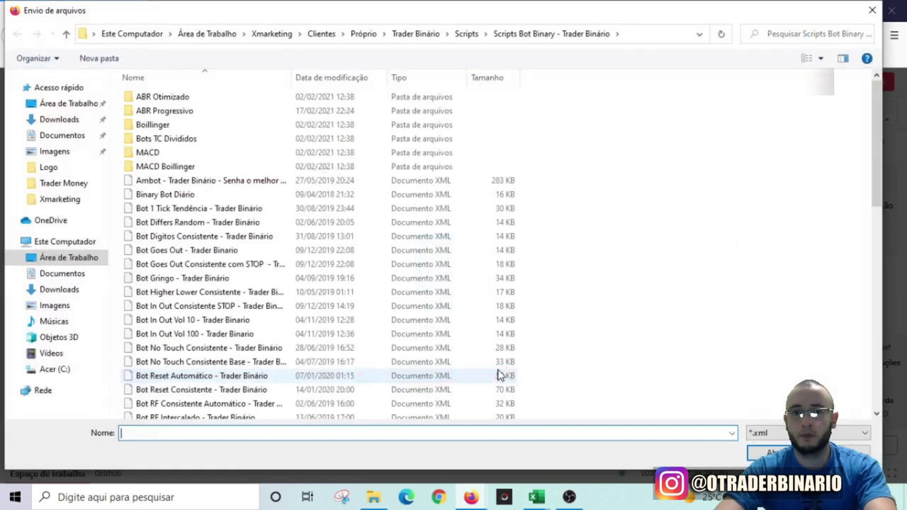
left_click(59, 120)
double_click(152, 132)
double_click(178, 97)
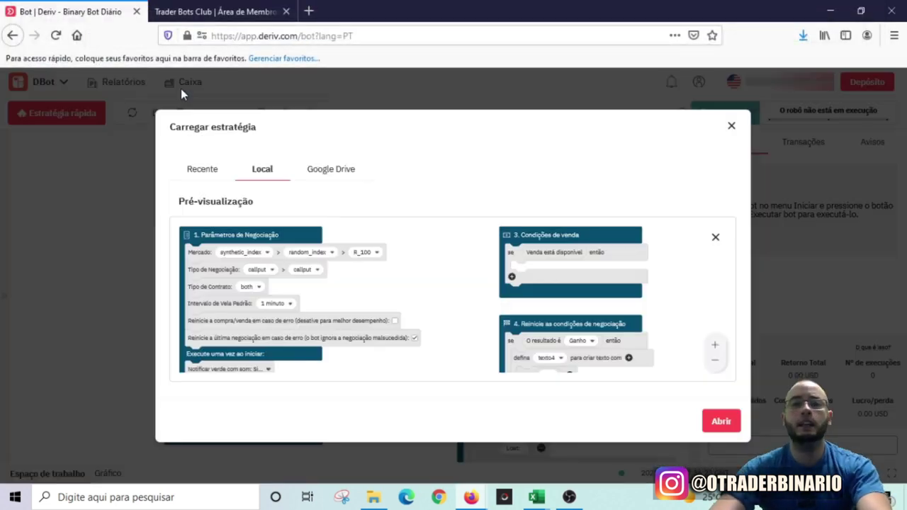
left_click(717, 426)
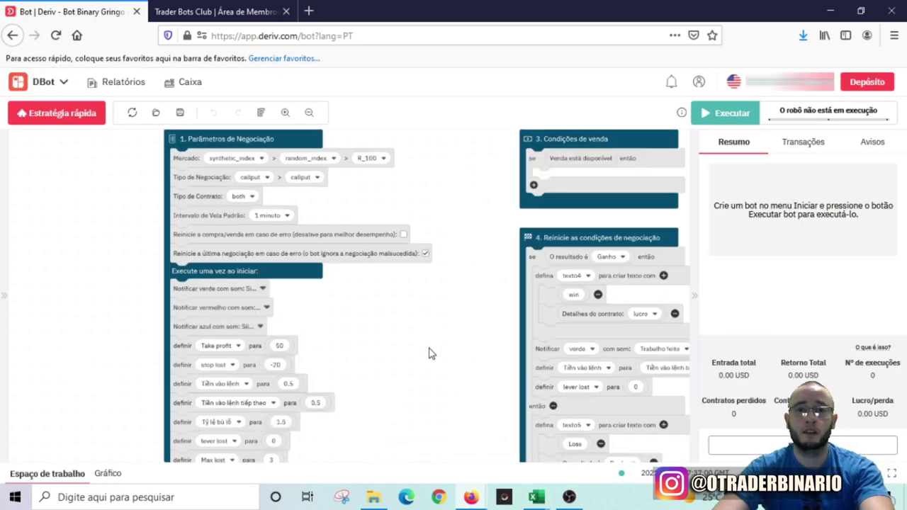
Step: Switch to the Excel workbook and enter the date 20/5 in cell A18 of the Gerenciamento Bots sheet
left_click_drag(402, 303, 334, 298)
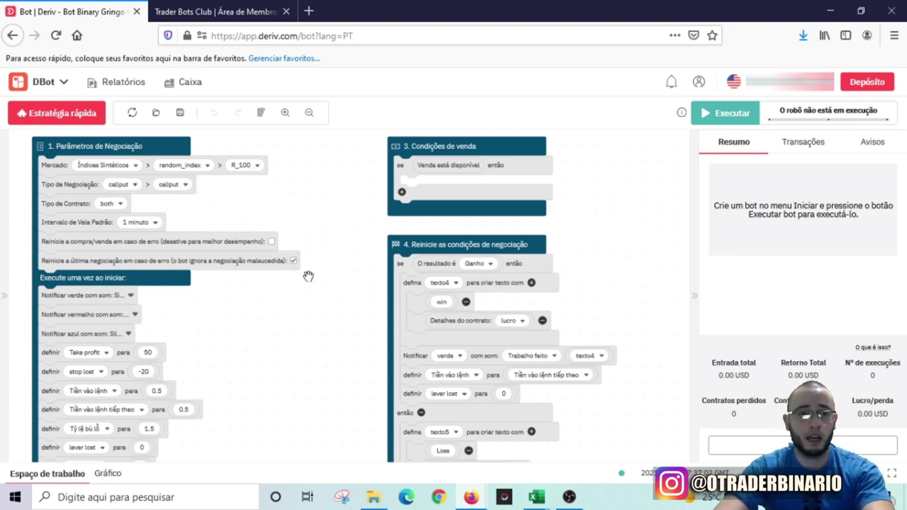
left_click(482, 448)
left_click(129, 383)
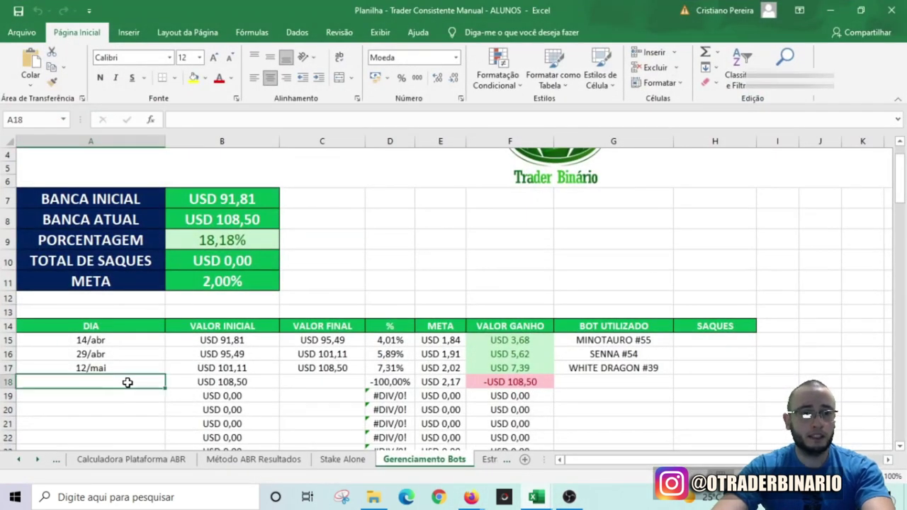
type("20/5")
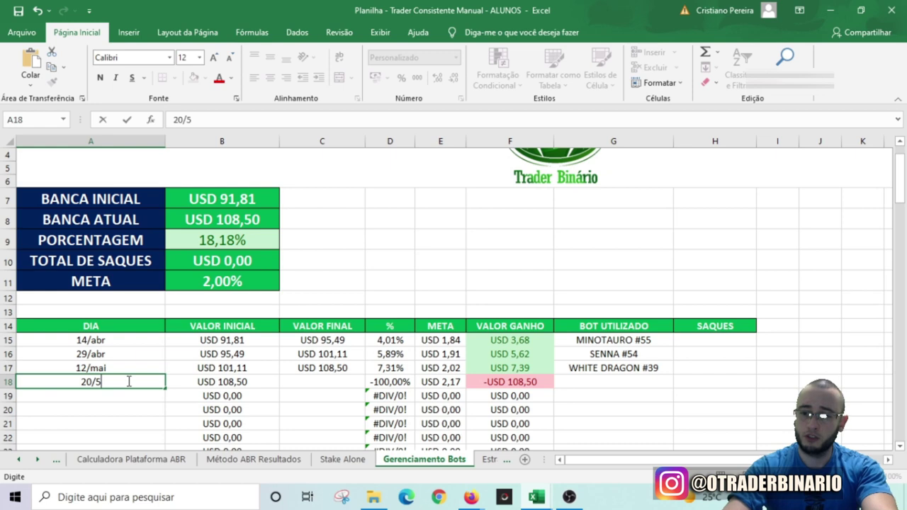
key("Tab")
Step: Enter GRINGO #6 as the bot used in cell G18 and return to the row's empty final-value cell
key("Tab")
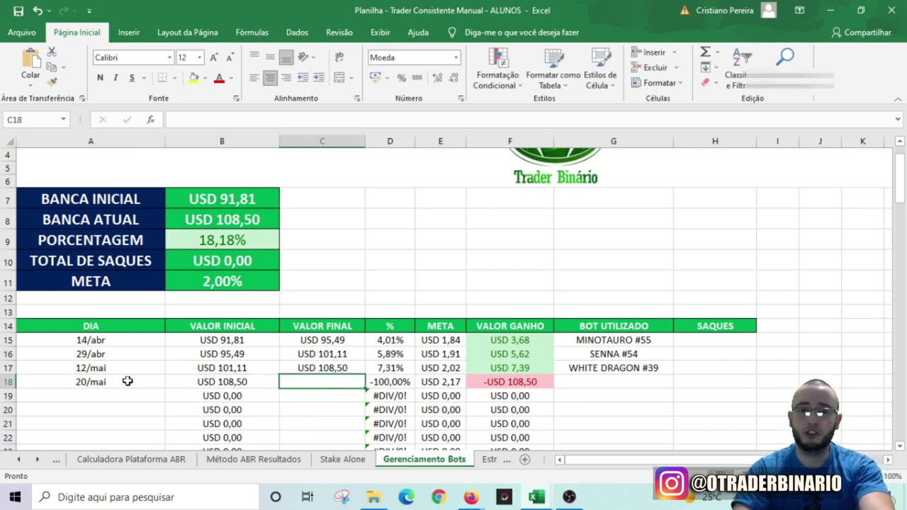
key("Tab")
key("Tab")
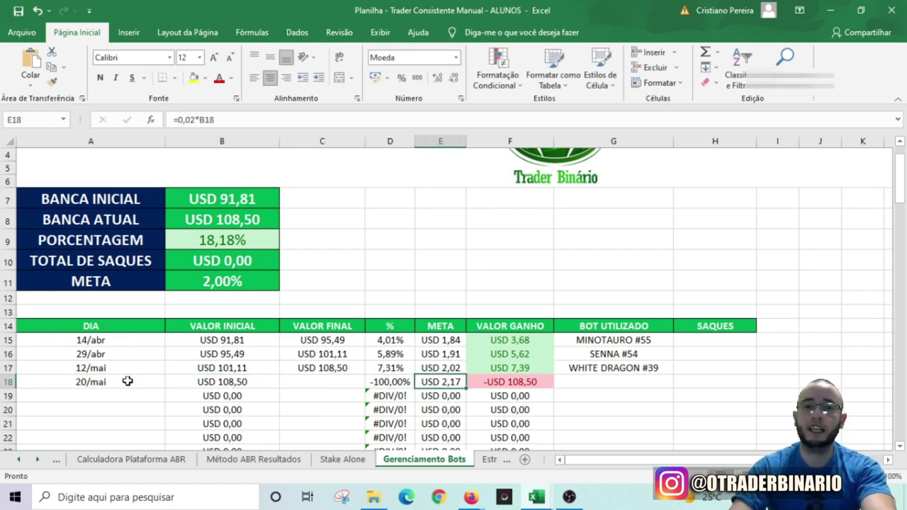
key("Tab")
key("Tab")
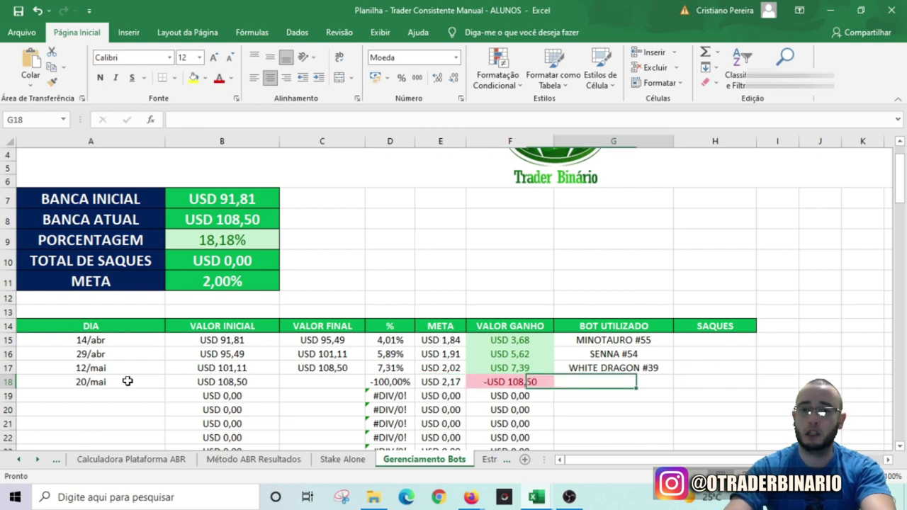
type("GRING")
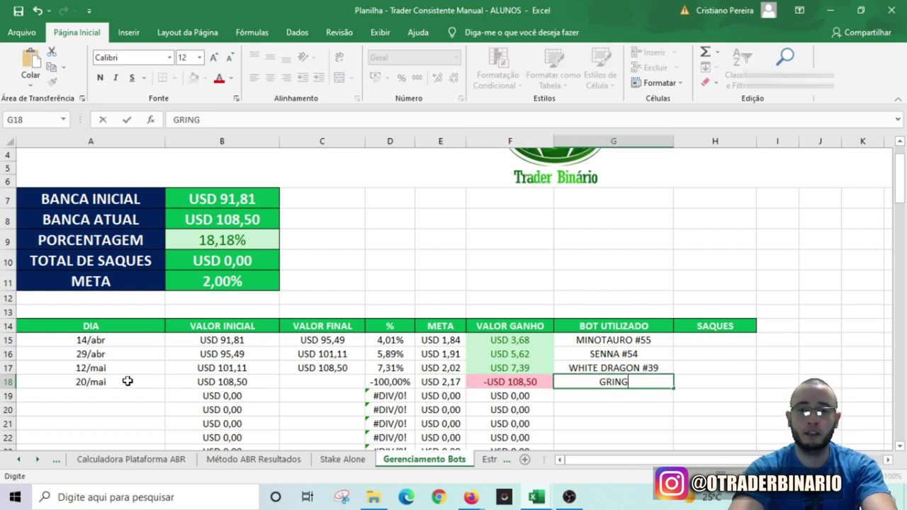
type("O #6")
key("Left")
key("Left")
key("Left")
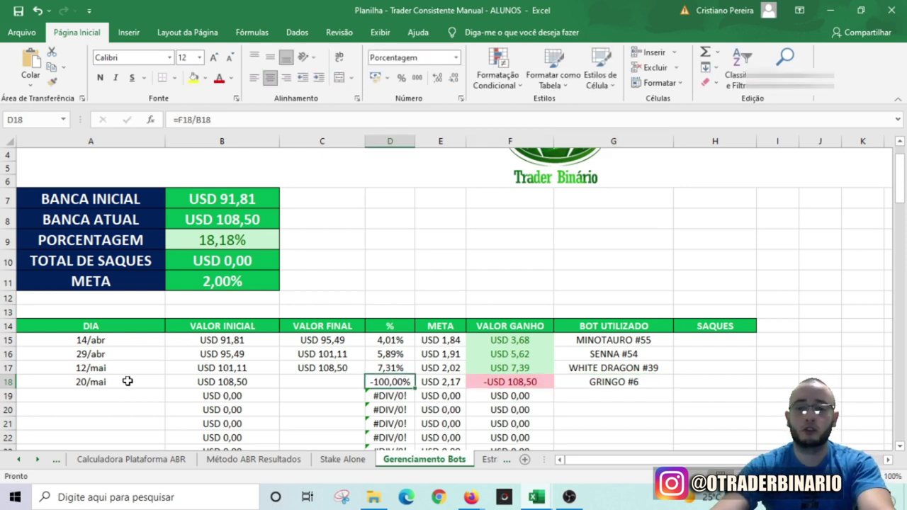
key("Left")
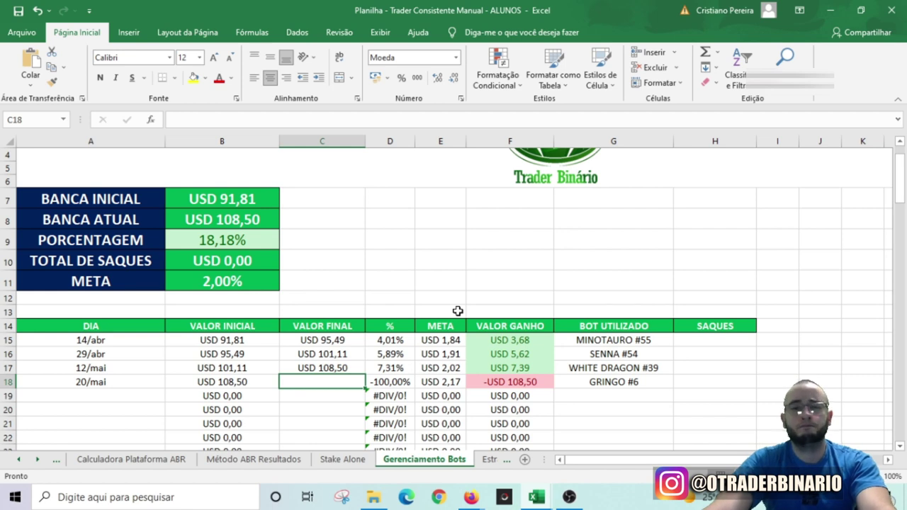
Step: Set the initial stake to 1 in cell B14 of the Calculadora Martingale sheet
left_click(111, 463)
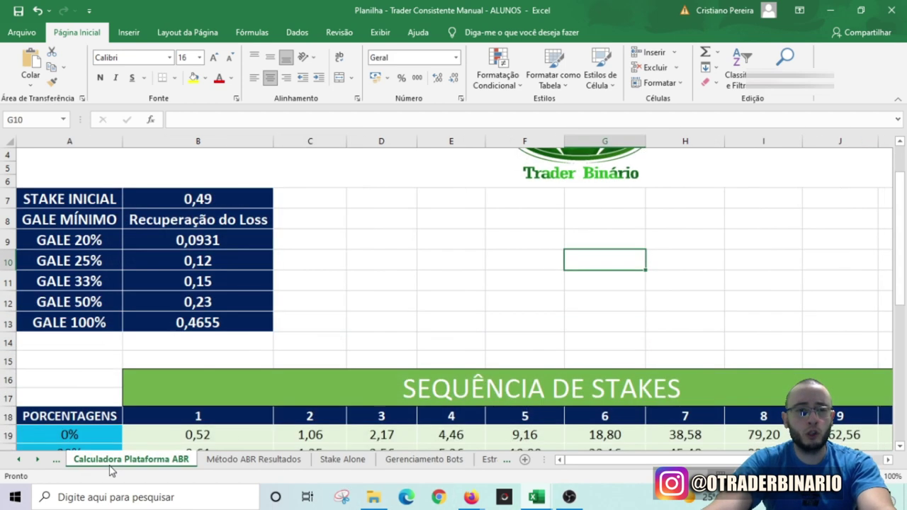
left_click(18, 460)
left_click(97, 461)
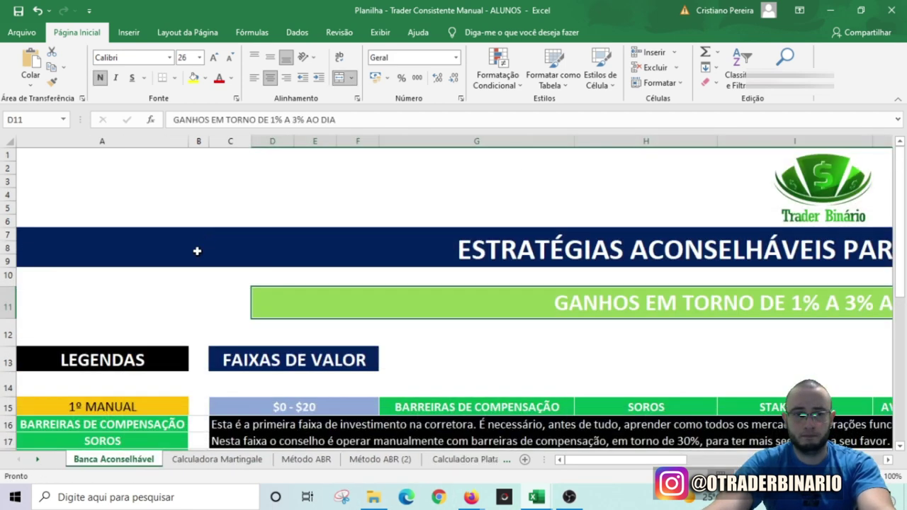
left_click(199, 459)
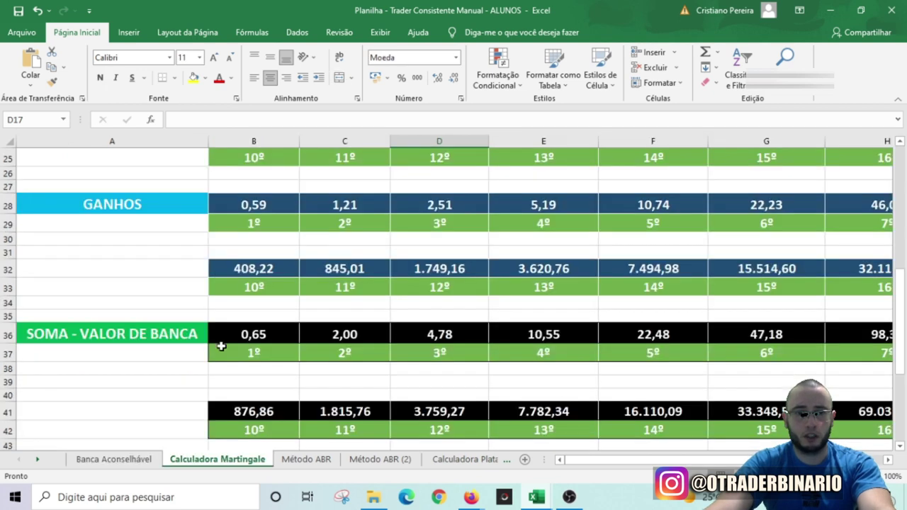
scroll(221, 346, "up", 8)
left_click(258, 333)
type("1")
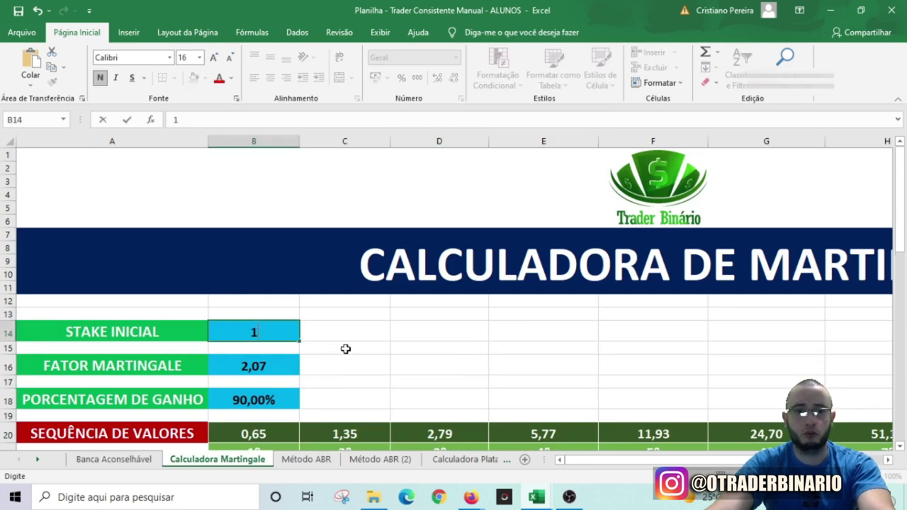
left_click(345, 348)
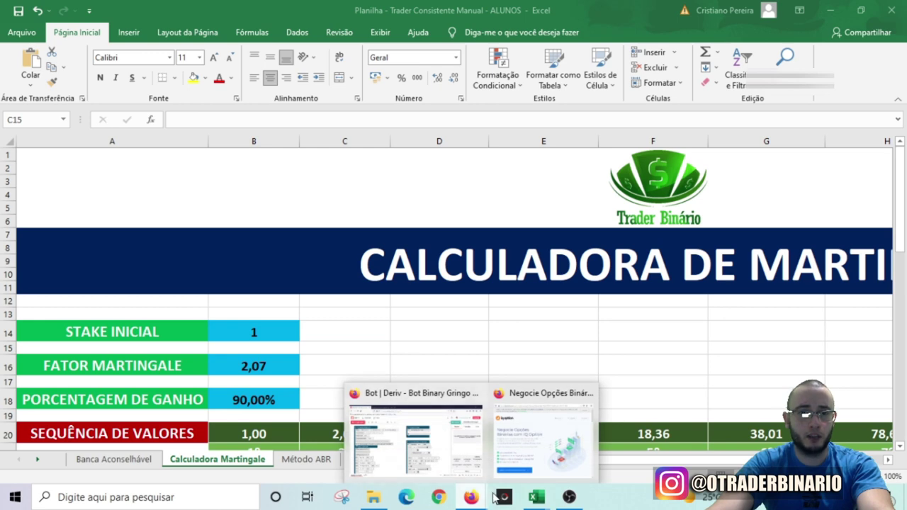
Step: Switch to DBot in Firefox and examine the take-profit, stop-loss, stake and loss-recovery values in the Gringo #6 strategy's start-up block
left_click(443, 454)
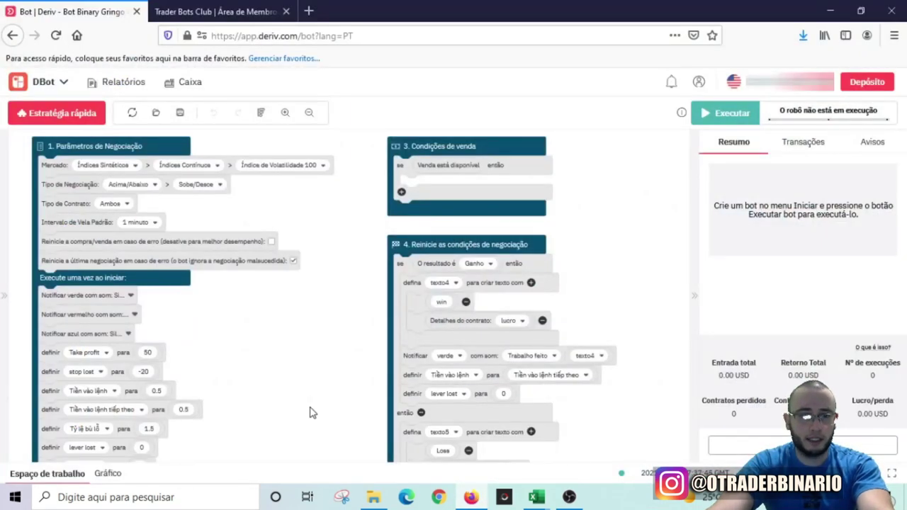
left_click_drag(313, 413, 301, 256)
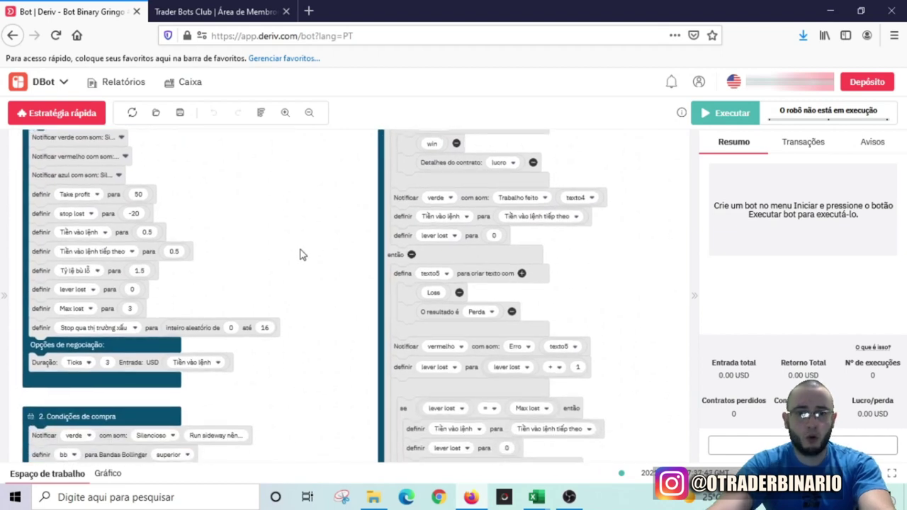
mouse_move(301, 255)
left_mouse_down()
mouse_move(304, 211)
mouse_move(304, 258)
left_mouse_up()
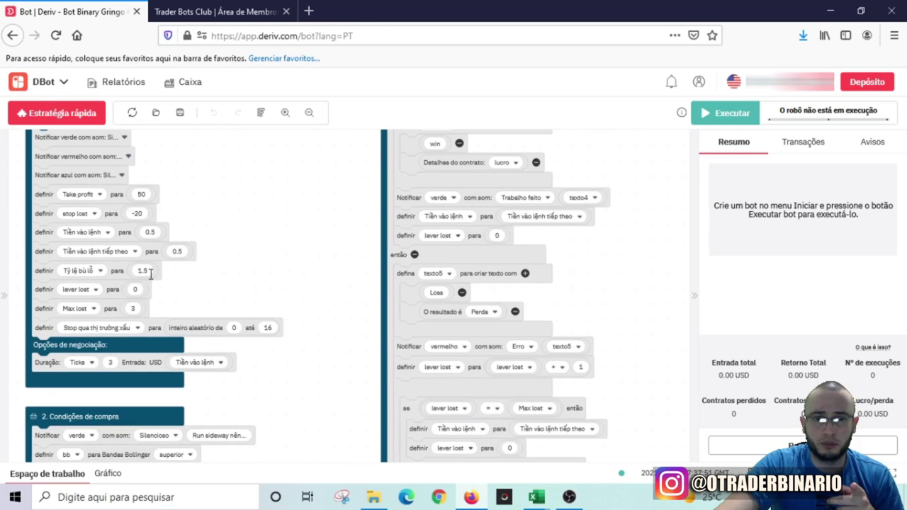
mouse_move(331, 432)
left_mouse_down()
mouse_move(330, 302)
mouse_move(320, 305)
mouse_move(338, 419)
left_mouse_up()
left_click_drag(300, 223, 296, 319)
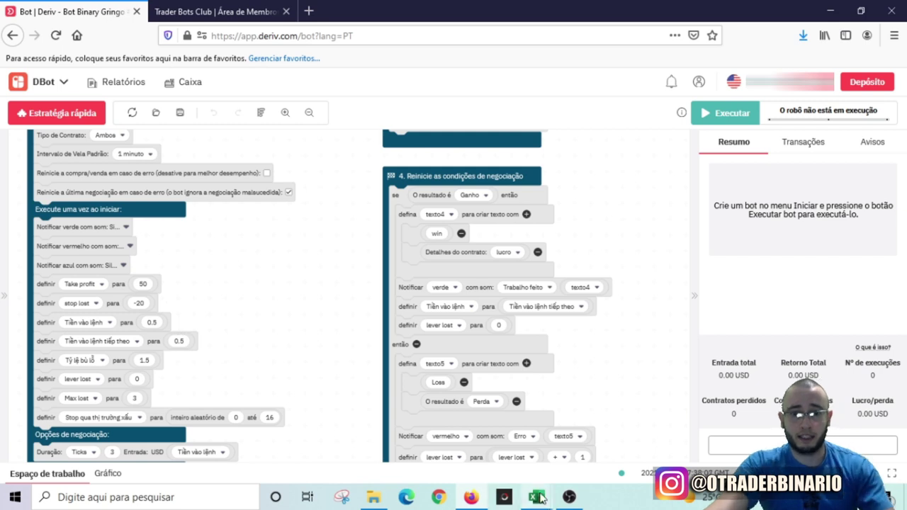
Step: Back in the Excel Calculadora Martingale sheet, set the martingale factor to 2,5 and initial stake to 0,5, and check the bankroll sums
mouse_move(540, 498)
left_click(468, 443)
left_click(244, 370)
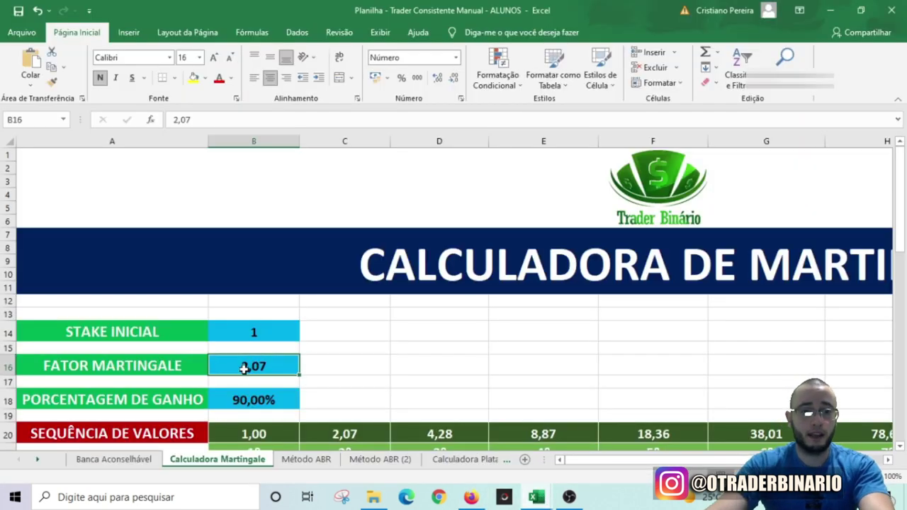
type("2,5")
key("Up")
key("Up")
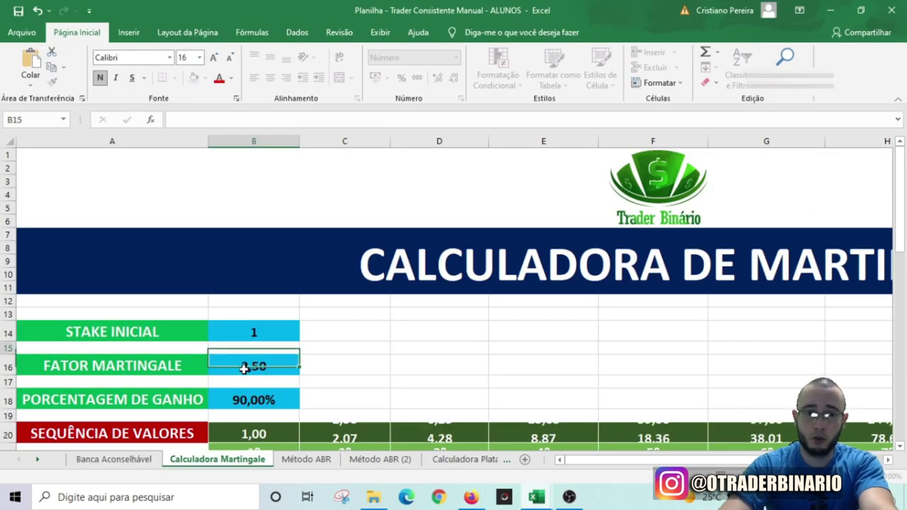
type("0,5")
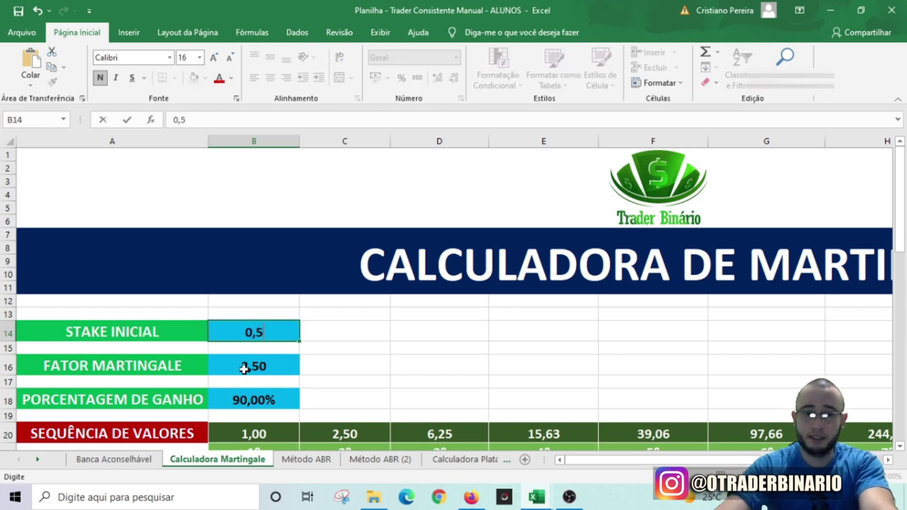
left_click(367, 340)
scroll(369, 337, "down", 2)
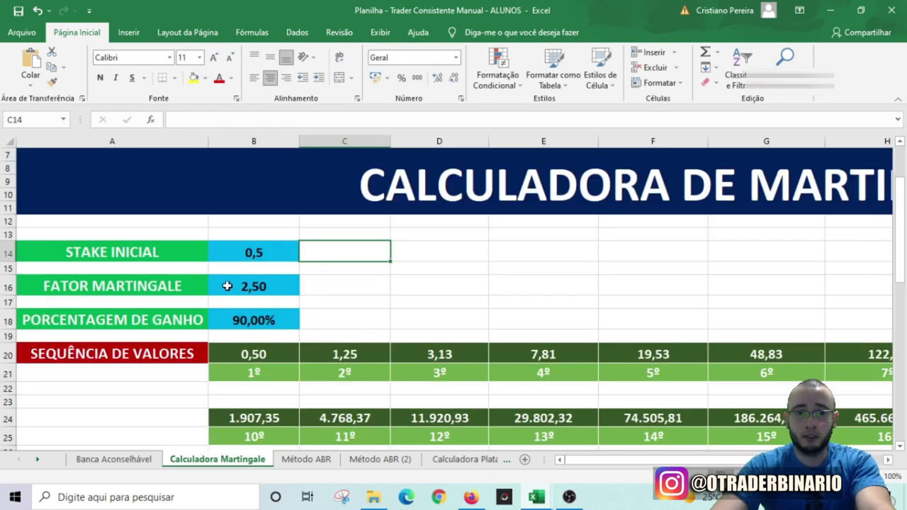
scroll(521, 306, "down", 5)
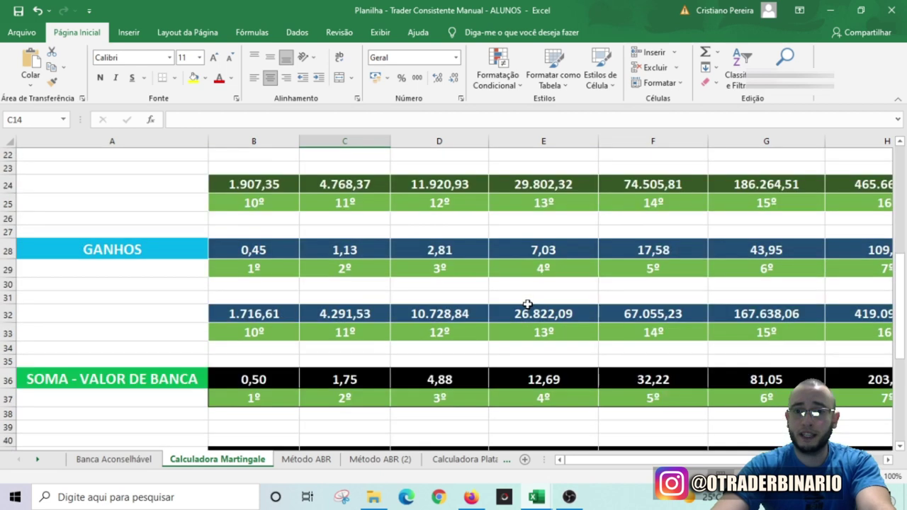
left_click_drag(642, 460, 657, 464)
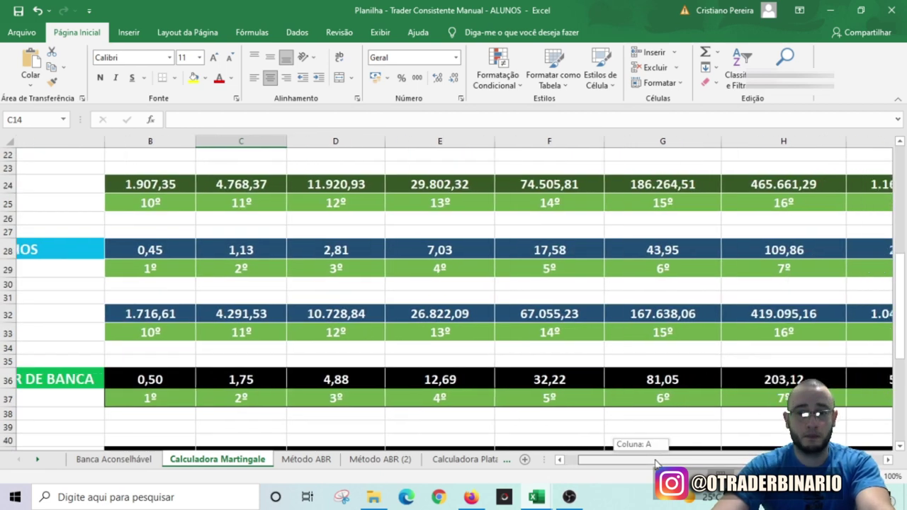
left_click_drag(656, 464, 631, 466)
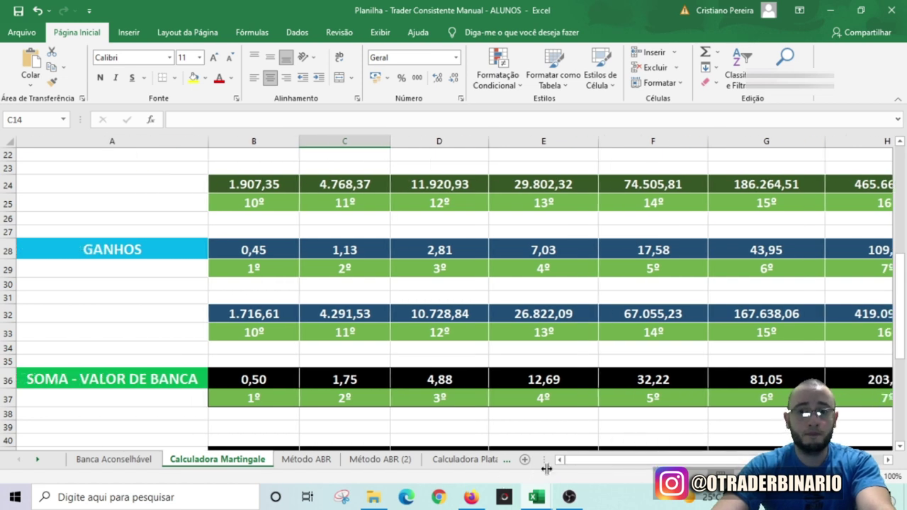
Step: Set the initial stake in cell B14 to 0,35 and review the value sequence, gains and bankroll sums
scroll(297, 352, "up", 5)
left_click(269, 253)
type("0,3")
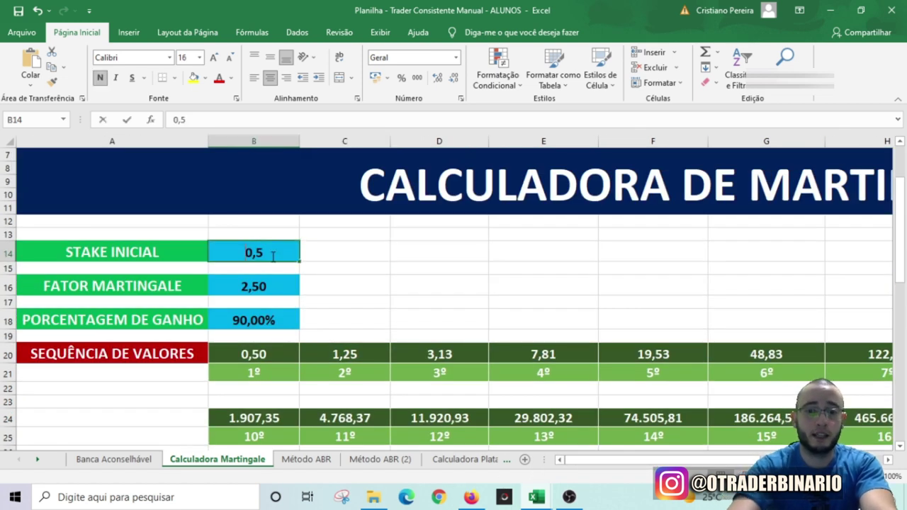
type("5")
left_click(642, 254)
scroll(644, 288, "down", 5)
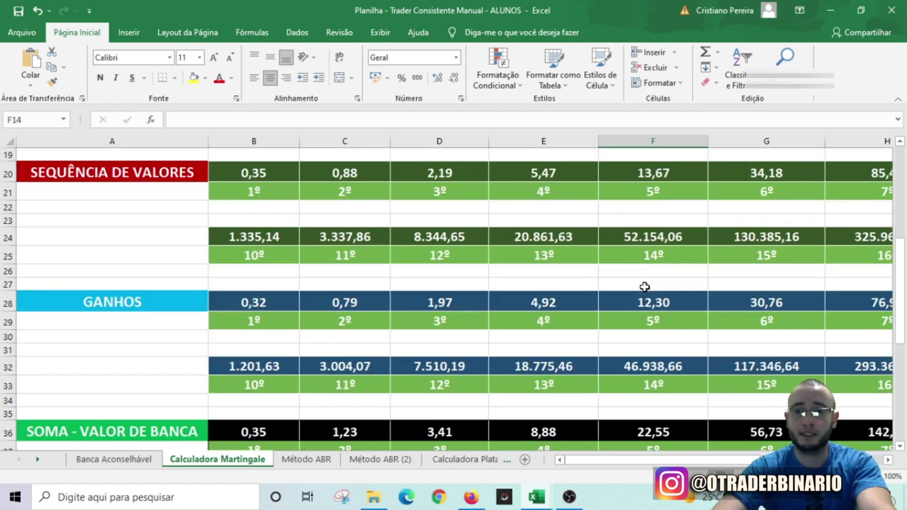
scroll(500, 300, "up", 4)
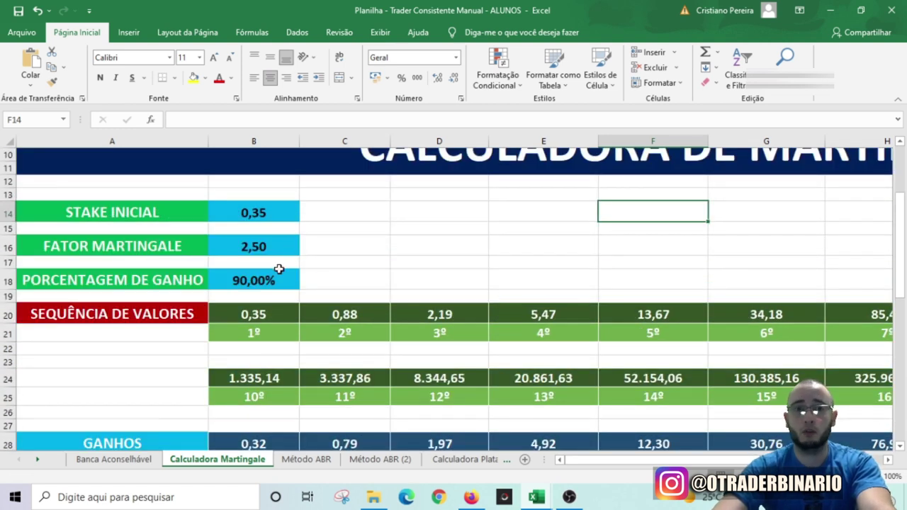
Step: Switch to DBot in Firefox and set the Tỷ lệ bù lỗ variable in the strategy's start-up block to 1.4
left_click(471, 497)
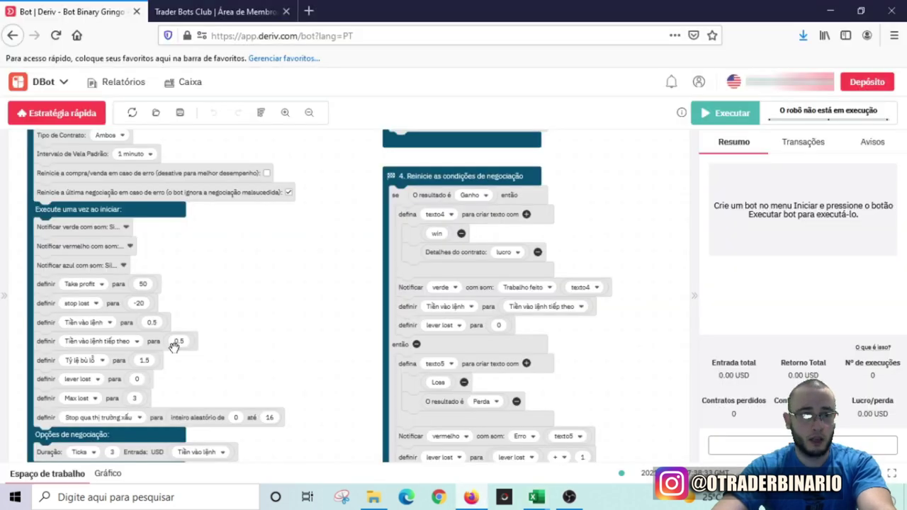
key("BackSpace")
type("4")
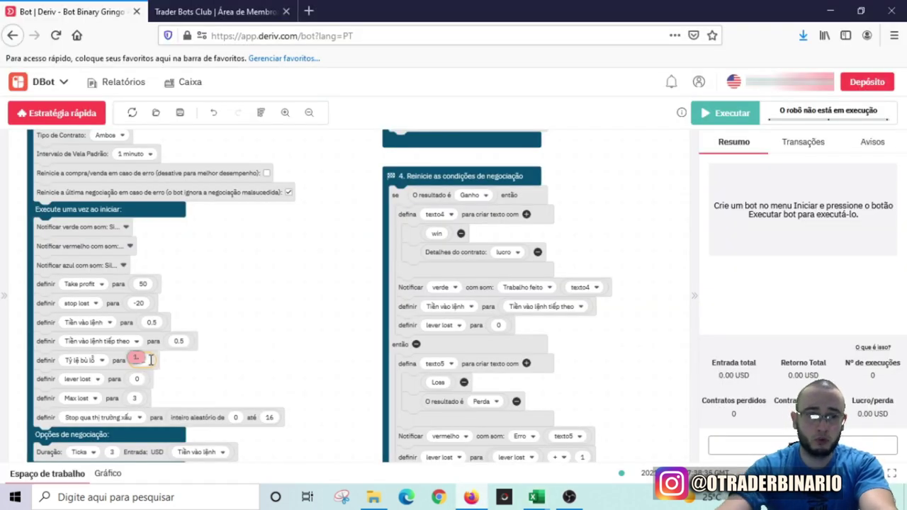
Step: Return to the Excel martingale calculator, set the martingale factor in B16 to 2,4 and review the sequence and bankroll sums
mouse_move(536, 496)
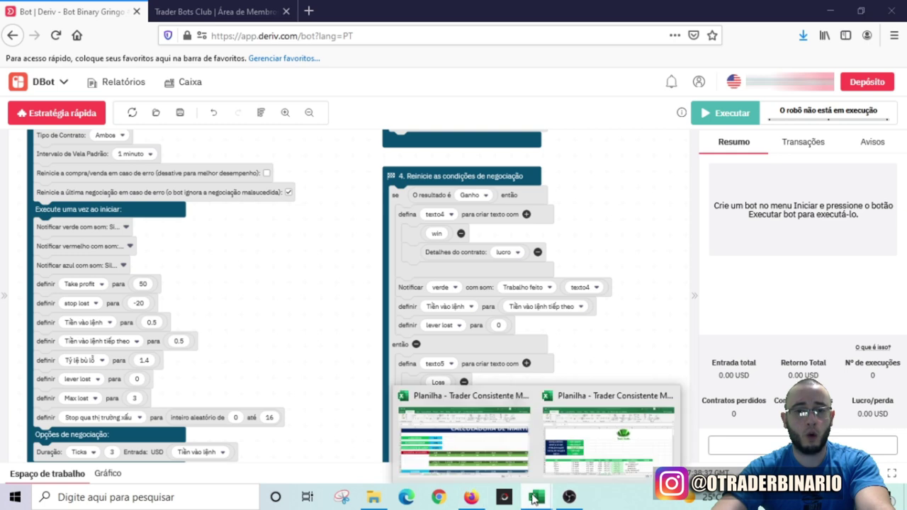
left_click(470, 429)
left_click(275, 239)
type("2,4")
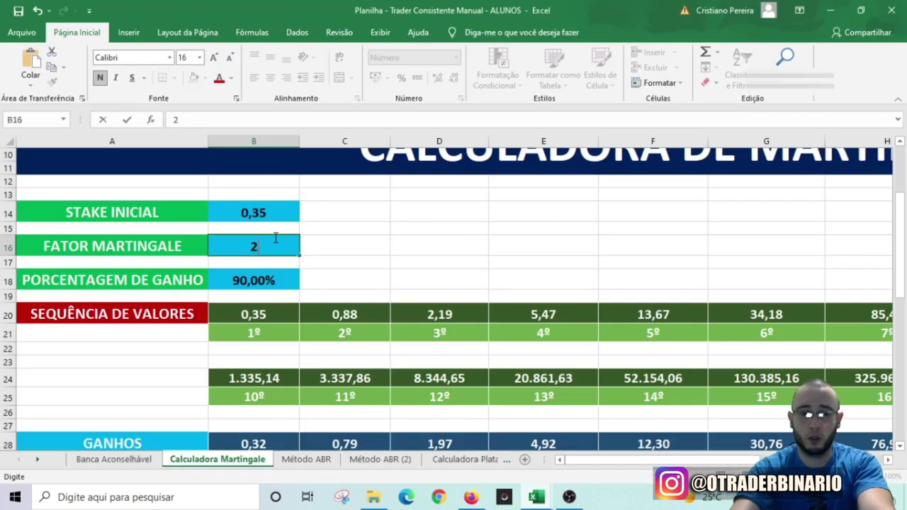
left_click(581, 243)
scroll(702, 381, "down", 3)
left_click_drag(702, 460, 677, 457)
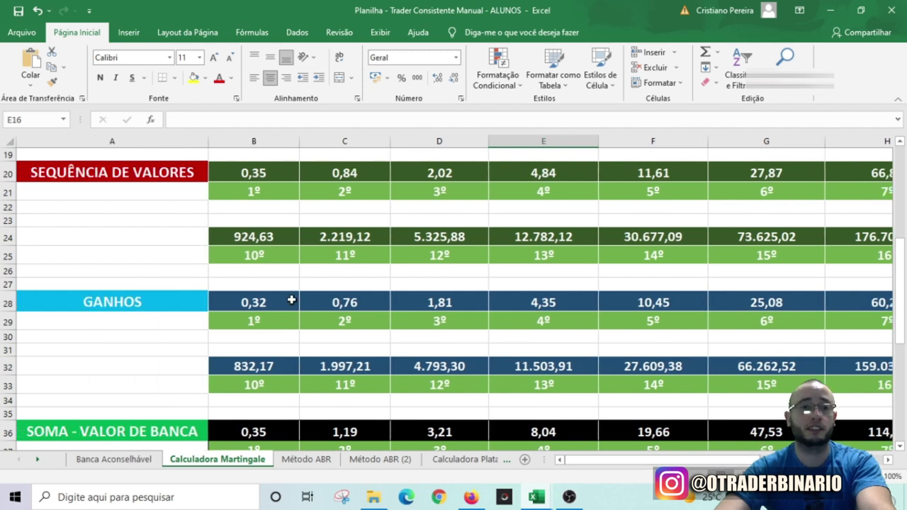
Step: Replace the martingale factor in cell B16 with 1,3 and examine the sequence, gains and bankroll sums for all entries
scroll(291, 300, "up", 3)
left_click(283, 244)
double_click(283, 245)
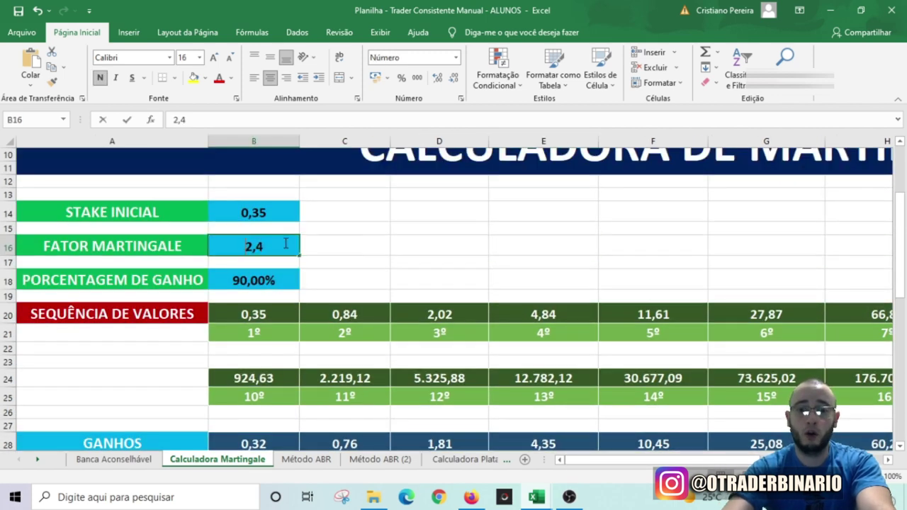
key("BackSpace")
key("BackSpace")
key("BackSpace")
type("1,3")
left_click(541, 225)
scroll(542, 226, "down", 3)
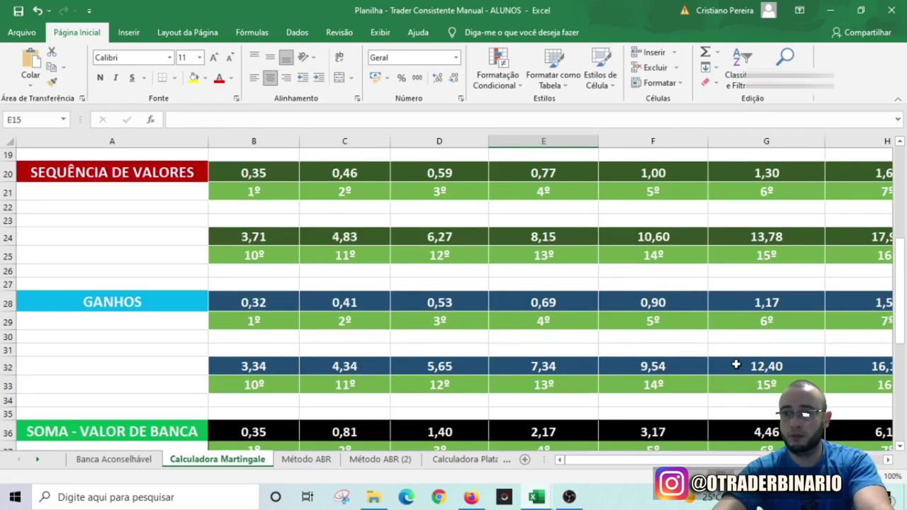
left_click_drag(706, 460, 741, 466)
scroll(694, 347, "down", 2)
left_click_drag(686, 461, 538, 427)
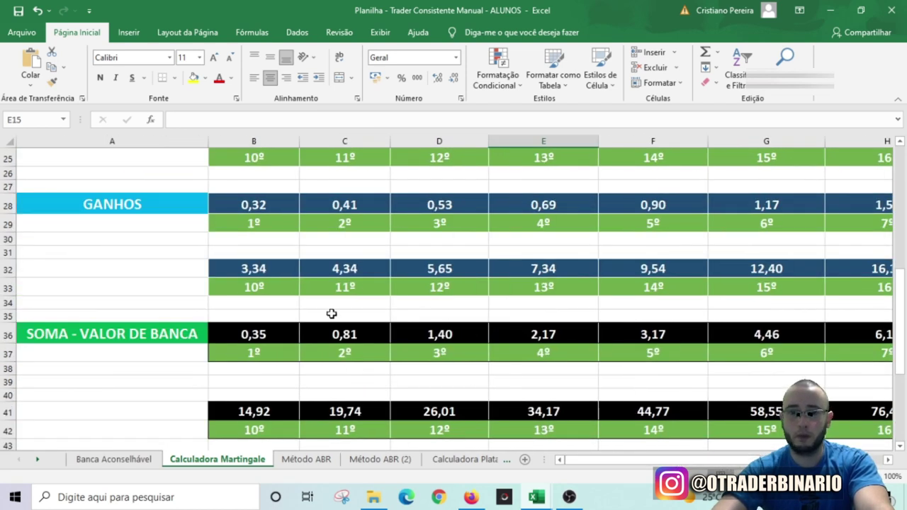
Step: Set the martingale factor in cell B16 to 2,3 and check the required bankroll in the Soma - Valor de Banca row
scroll(331, 313, "up", 4)
left_click(285, 208)
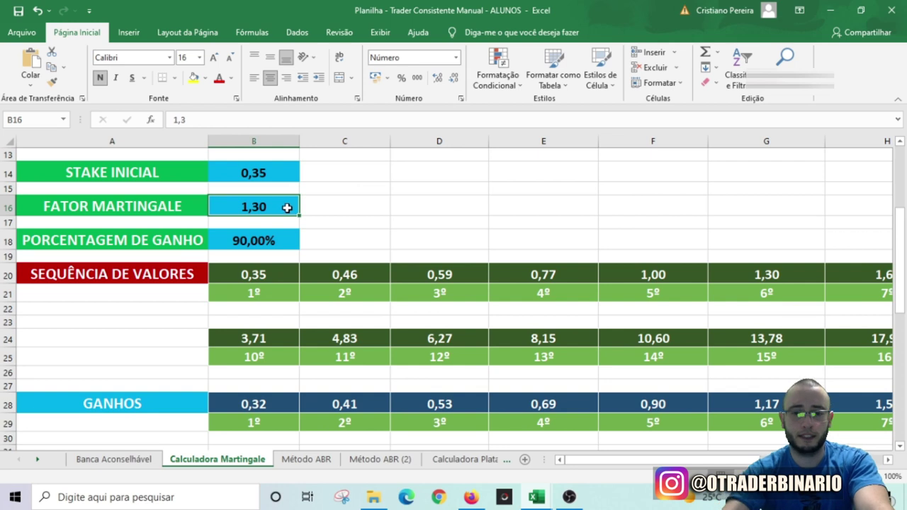
type("2,3")
left_click(345, 213)
scroll(557, 229, "down", 5)
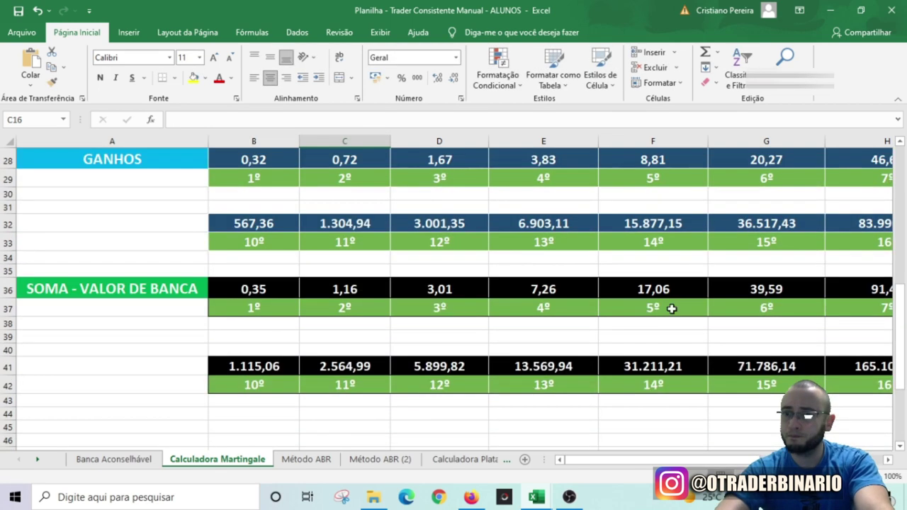
left_click_drag(630, 463, 606, 459)
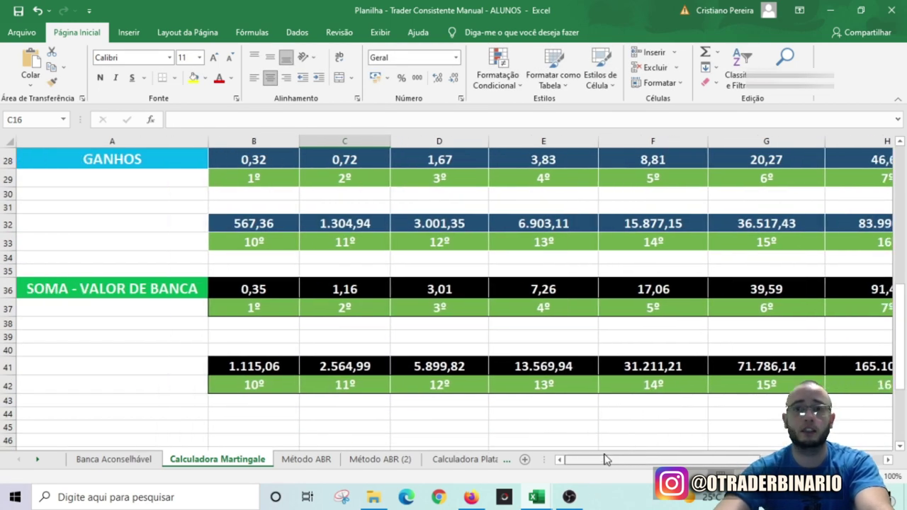
Step: Enter 0,4 as the initial stake in B14 and set the martingale factor in B16 to 2
scroll(231, 263, "up", 8)
left_click(268, 293)
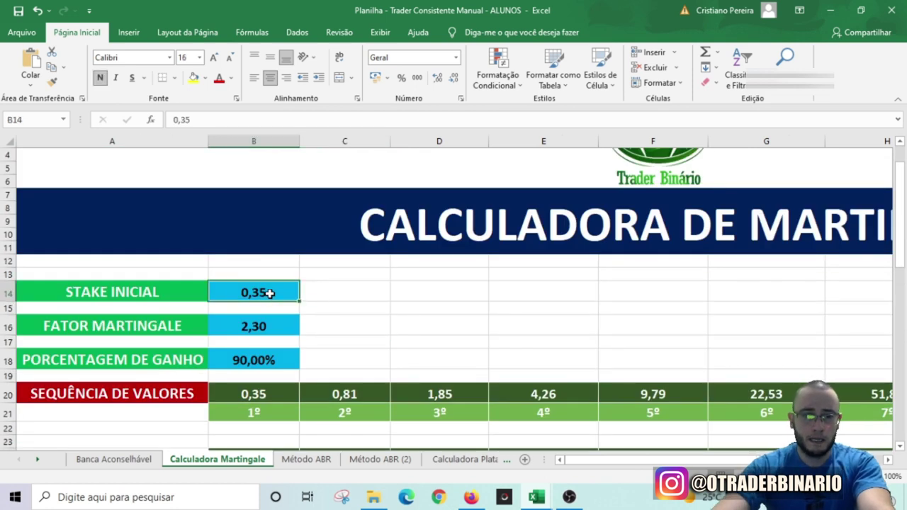
type("0,4")
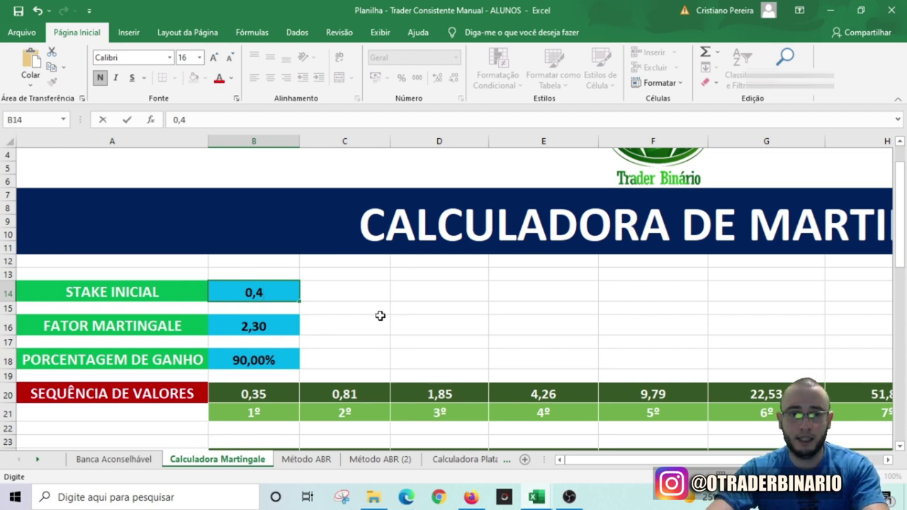
left_click(277, 324)
type("2")
left_click(411, 326)
Step: Set the initial stake in cell B14 to 1 and review the calculated sequence and bankroll sums
left_click(288, 296)
type("1")
left_click(399, 305)
scroll(415, 318, "down", 4)
scroll(423, 329, "down", 3)
scroll(404, 318, "up", 5)
Step: Set the gain percentage in cell B18 to 95% and check the gains and bankroll rows
left_click(232, 279)
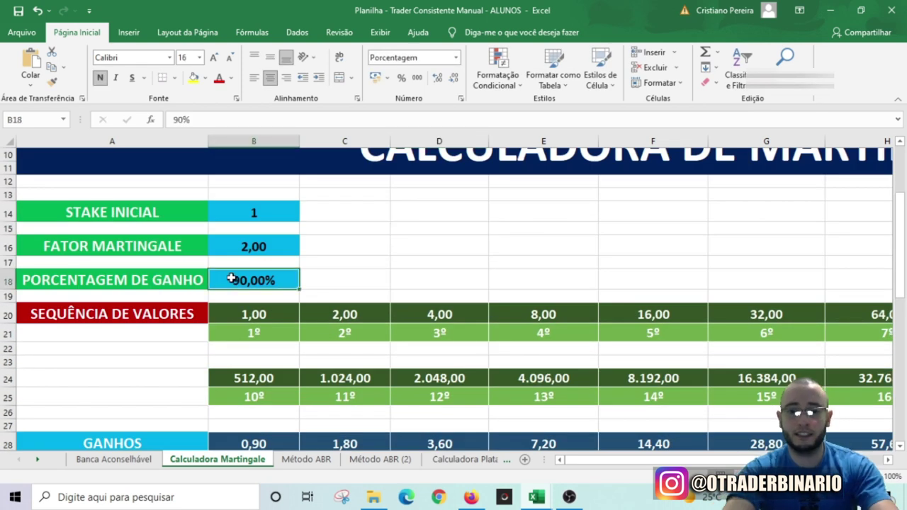
type("95")
left_click(350, 261)
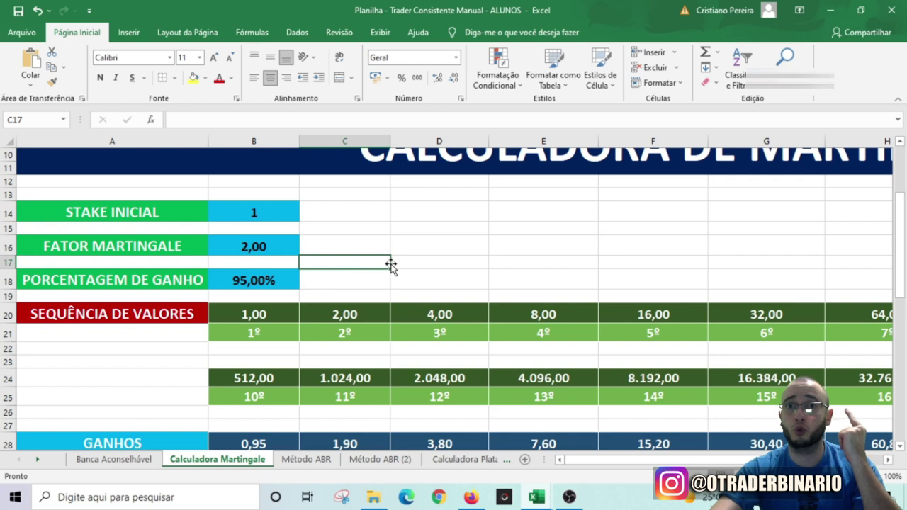
scroll(523, 403, "down", 3)
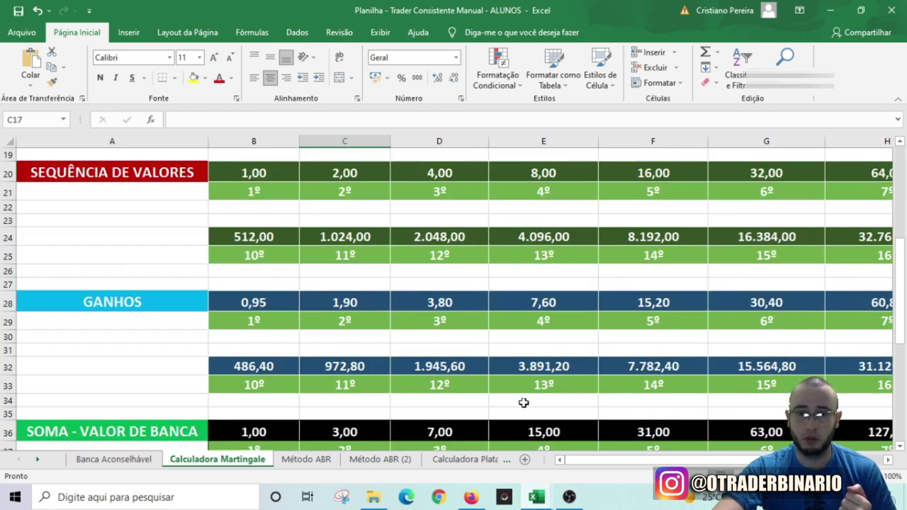
left_click_drag(653, 460, 666, 462)
Step: Set the initial stake in cell B14 to 0,9 and check the resulting gains and bankroll sums
scroll(239, 270, "up", 5)
left_click(256, 295)
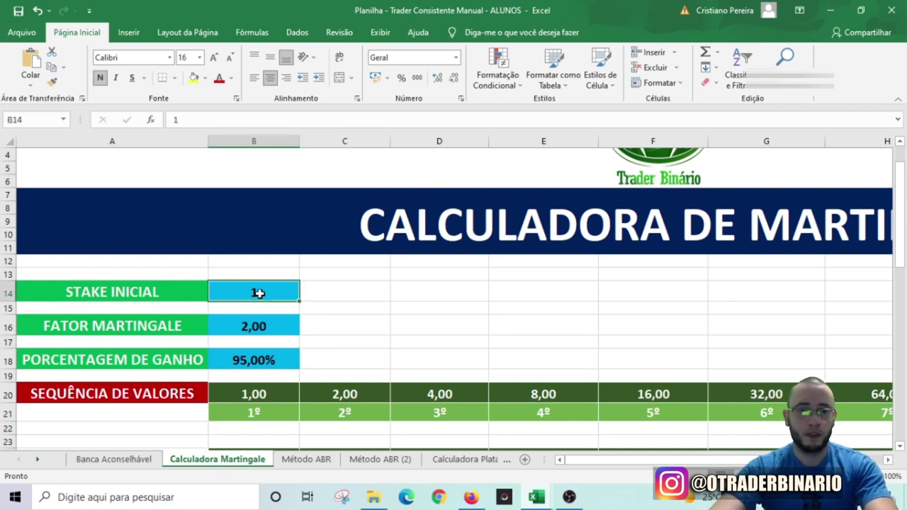
type("0,9")
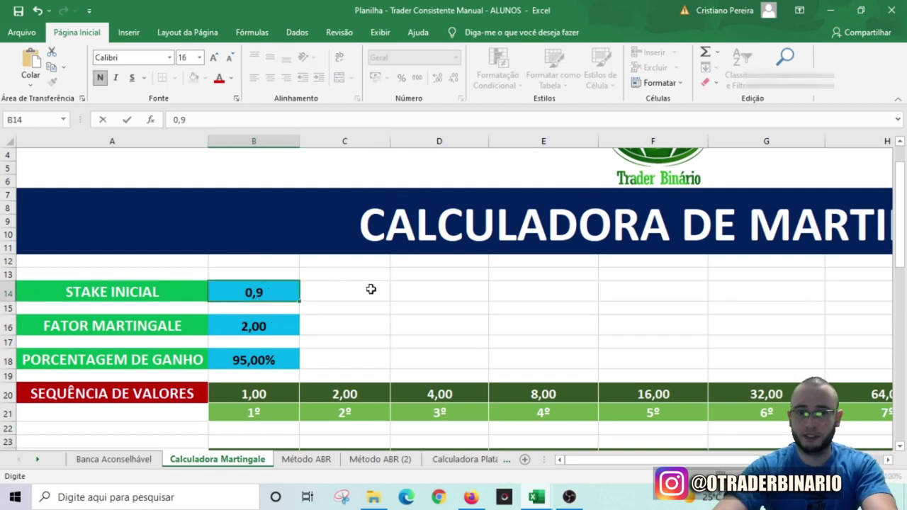
left_click(371, 289)
scroll(368, 298, "down", 6)
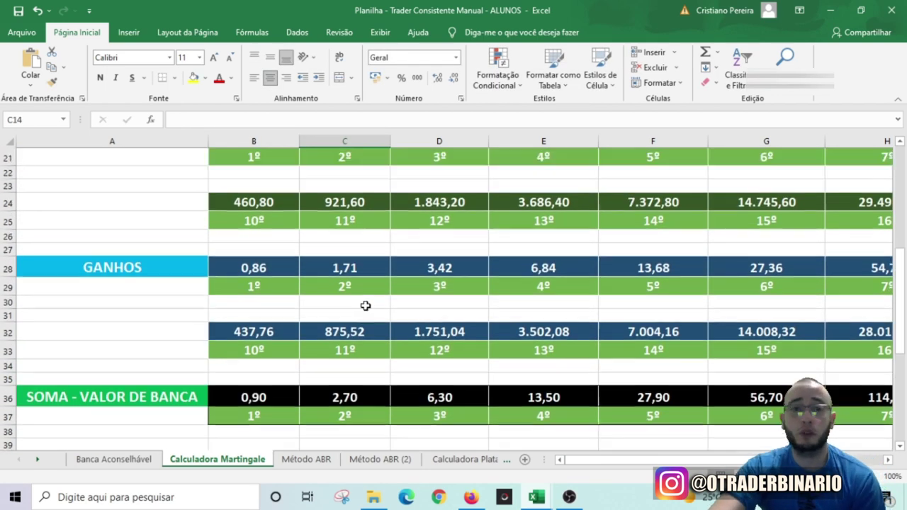
Step: Change the initial stake in cell B14 to 0,8
scroll(365, 306, "up", 4)
left_click(282, 209)
type("0,")
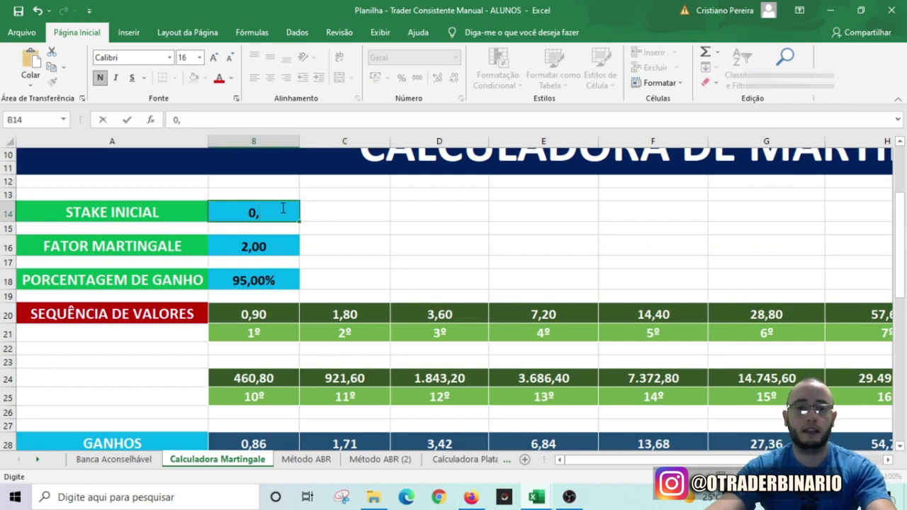
type("87")
key("BackSpace")
left_click(482, 209)
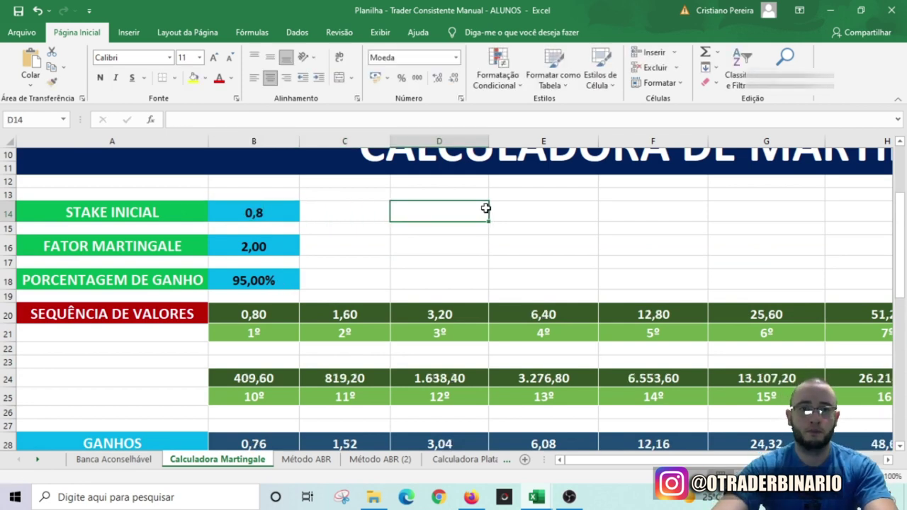
Step: Switch to the DBot page in Firefox and set both Tiền vào lệnh and Tiền vào lệnh tiếp theo to 0.8
scroll(482, 213, "down", 4)
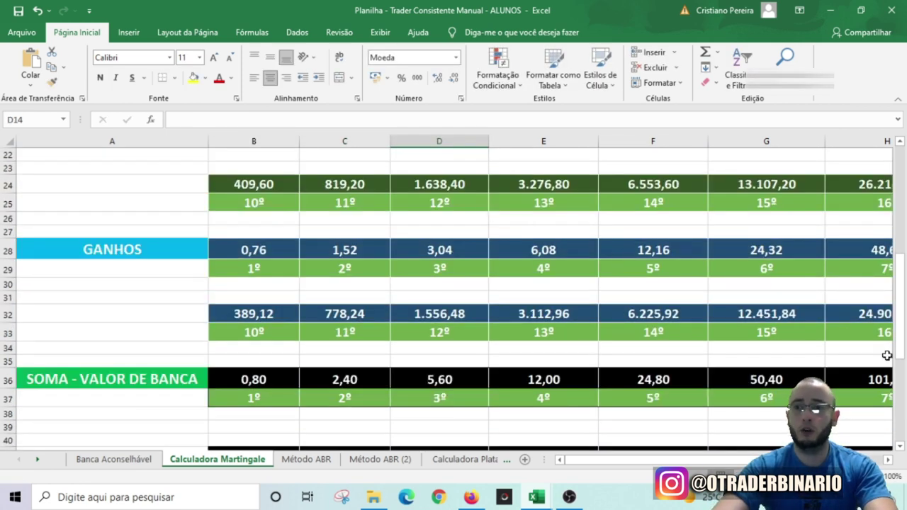
left_click(470, 497)
left_click(177, 341)
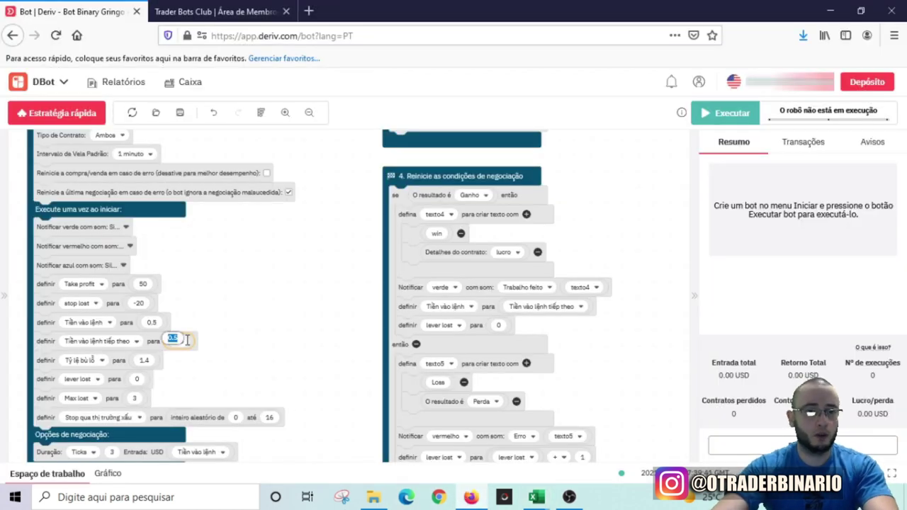
type("0.8")
left_click(157, 322)
type("0.8")
left_click(285, 304)
Step: Set the Tỷ lệ bù lỗ value in the bot's start-up block to 1
left_click(144, 362)
type("1")
left_click(263, 364)
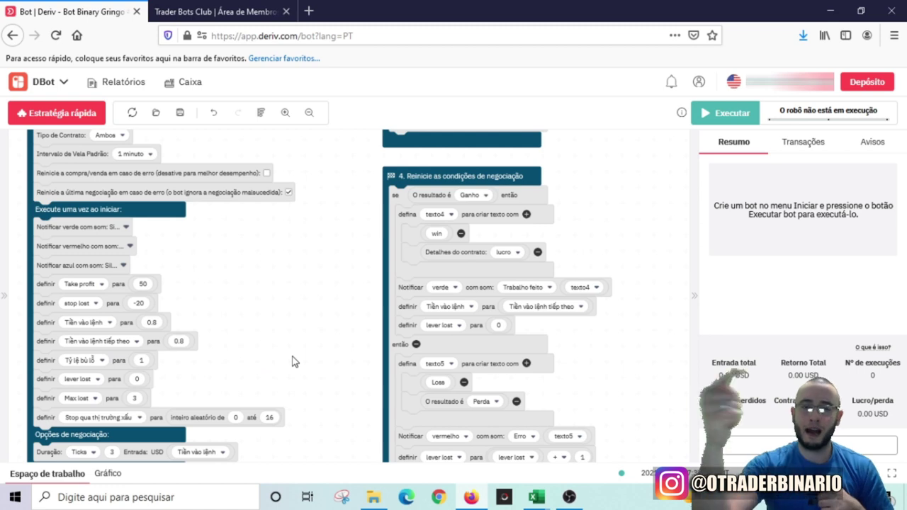
Step: Set the bot's Take profit value to 100
scroll(304, 336, "down", 2)
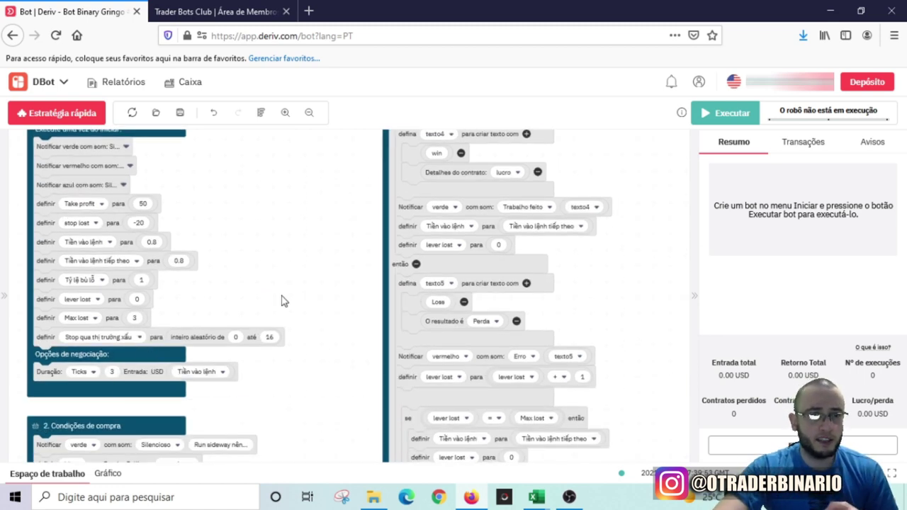
left_click(150, 204)
type("100")
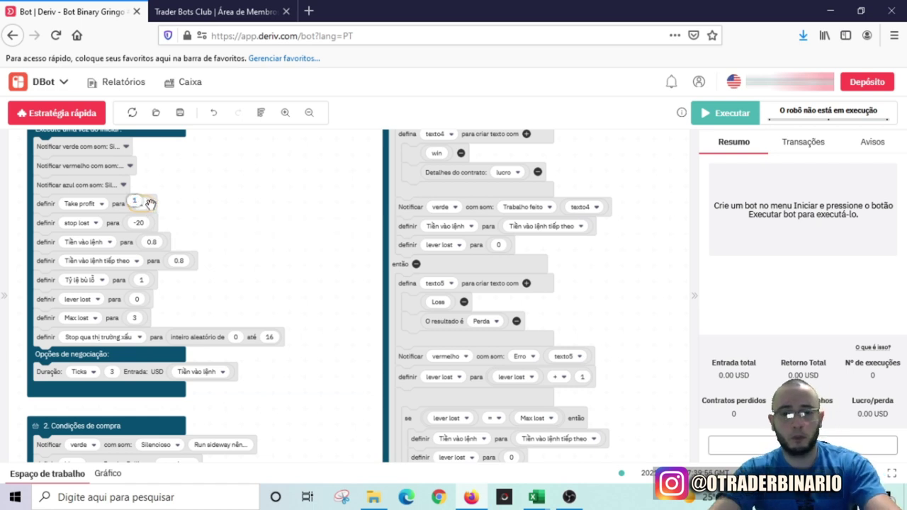
left_click(284, 288)
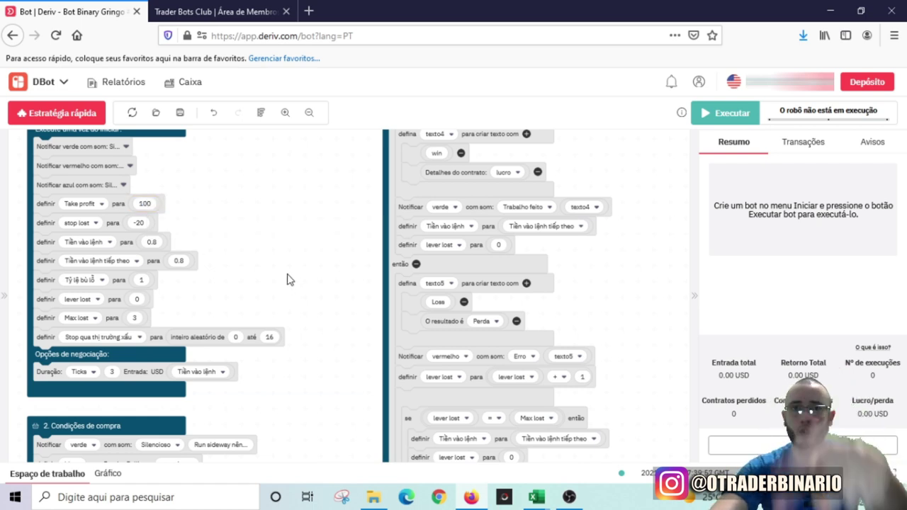
Step: Set the bot's Take profit to 3 and its stop lost to -100
left_click(144, 204)
type("3")
left_click(141, 223)
type("-100")
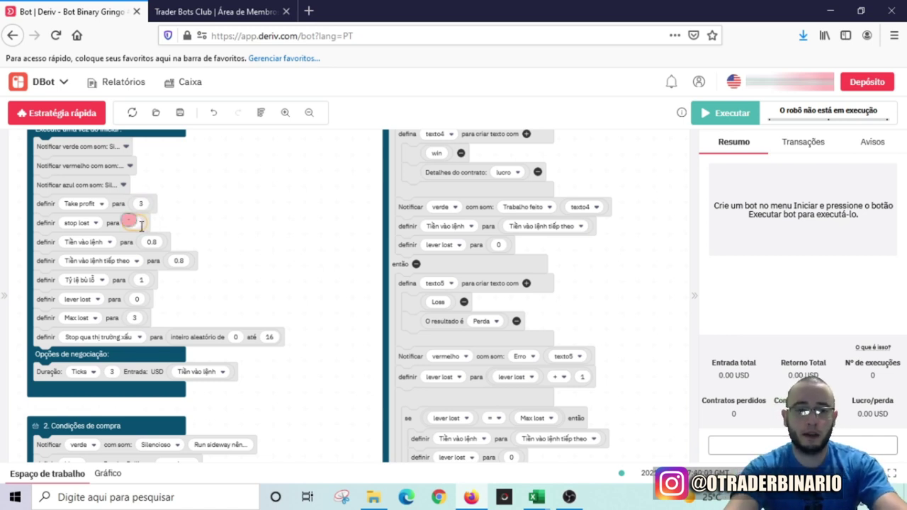
left_click(222, 223)
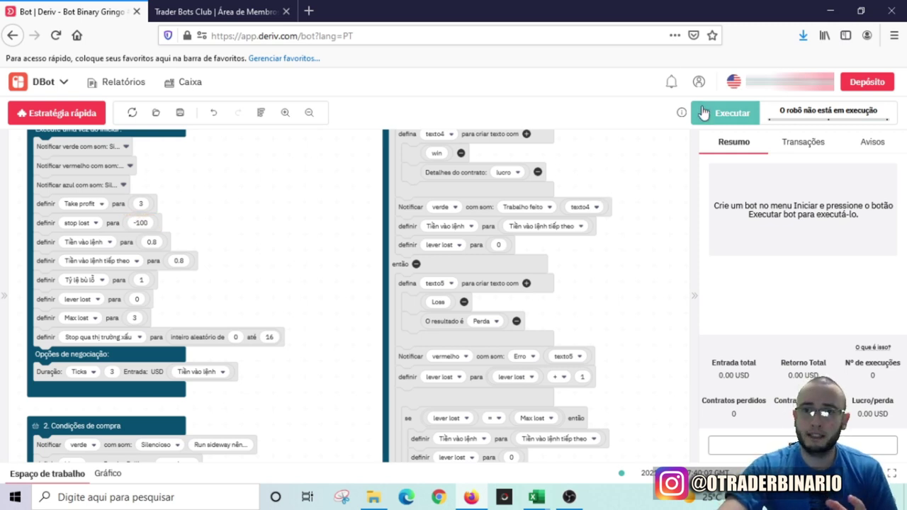
Step: Run the bot and display its transactions alongside the Volatility 100 index chart
left_click(697, 112)
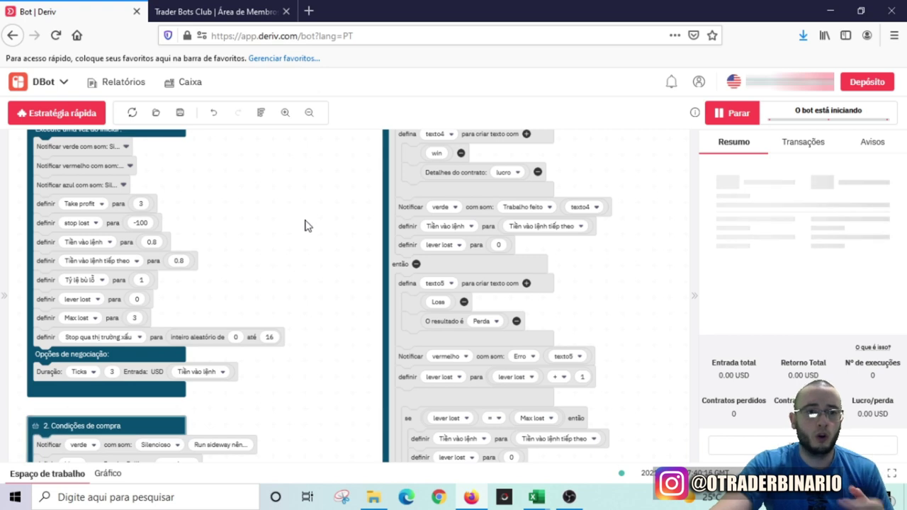
scroll(306, 225, "up", 3)
scroll(309, 326, "up", 2)
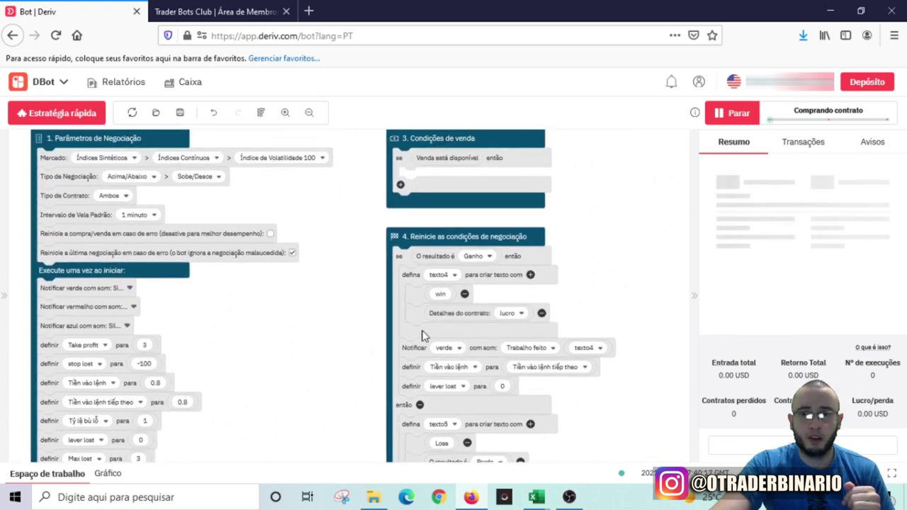
left_click(806, 142)
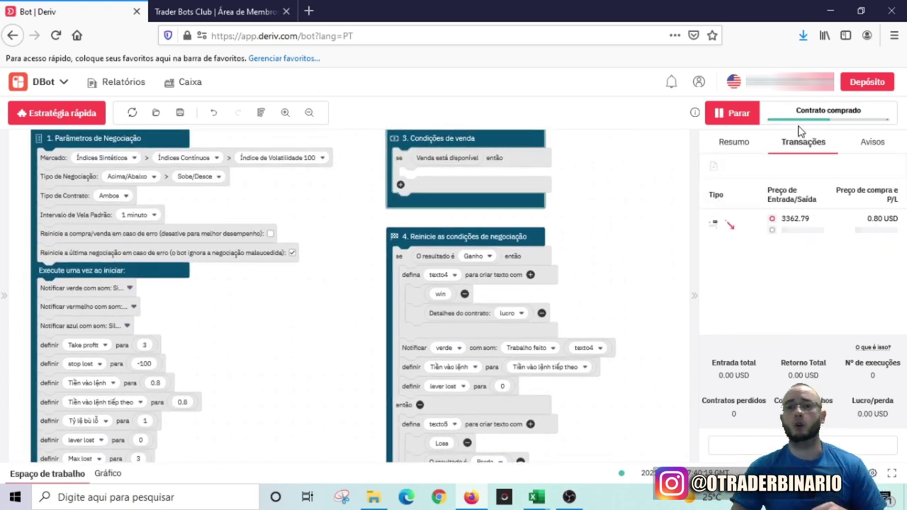
left_click(112, 475)
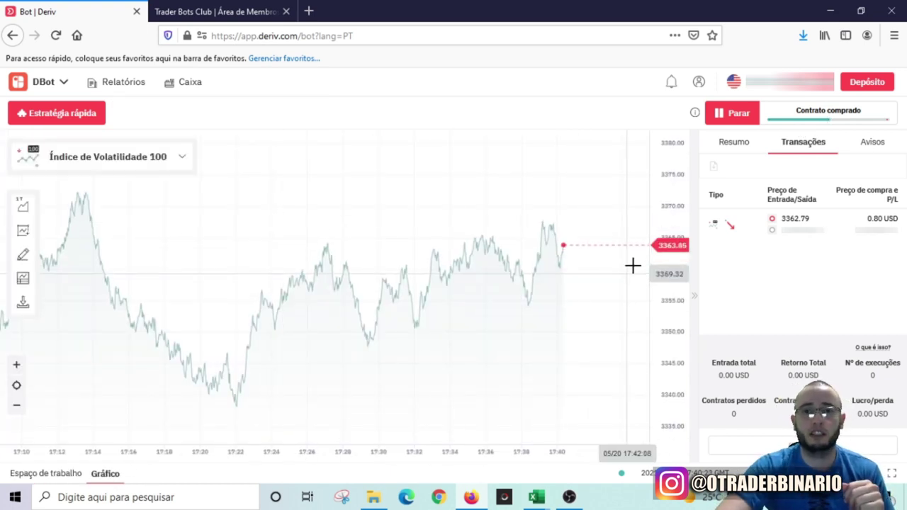
Step: Follow the price chart and the transactions during the session, and stop the bot
scroll(598, 266, "up", 3)
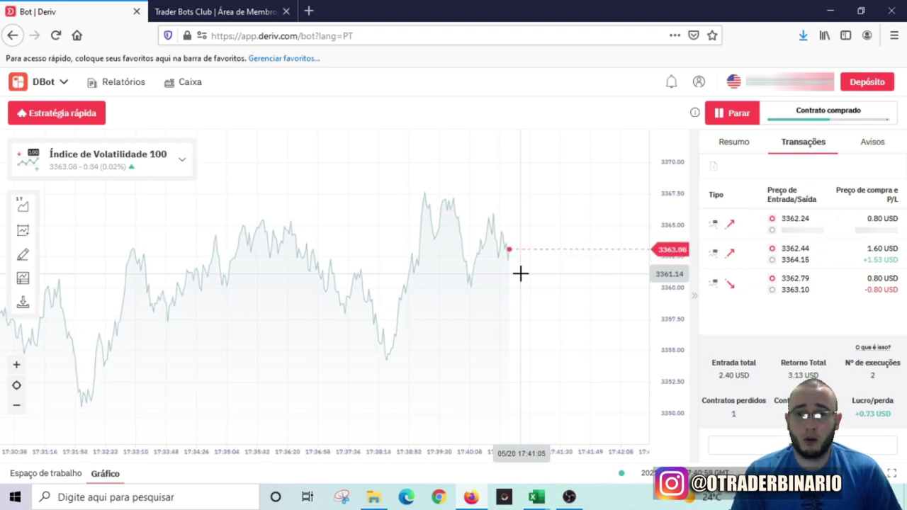
scroll(538, 267, "down", 5)
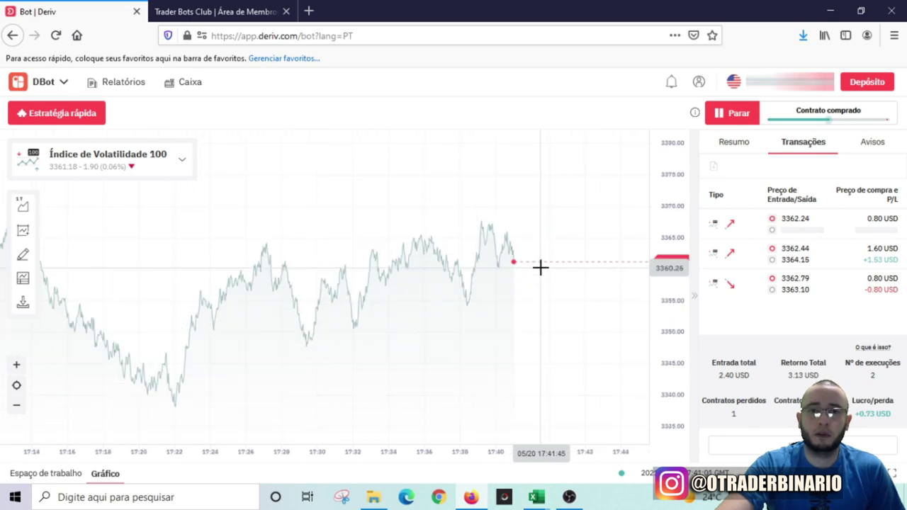
left_click_drag(299, 247, 285, 229)
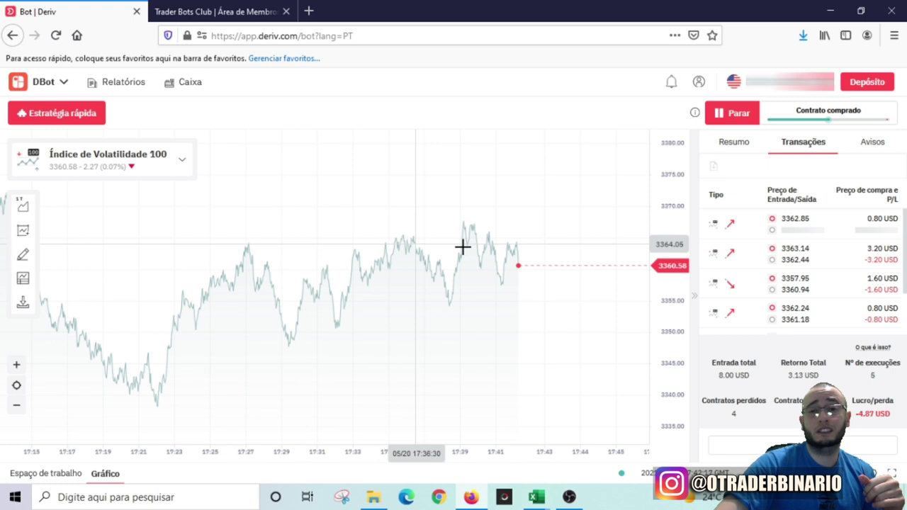
scroll(502, 246, "up", 2)
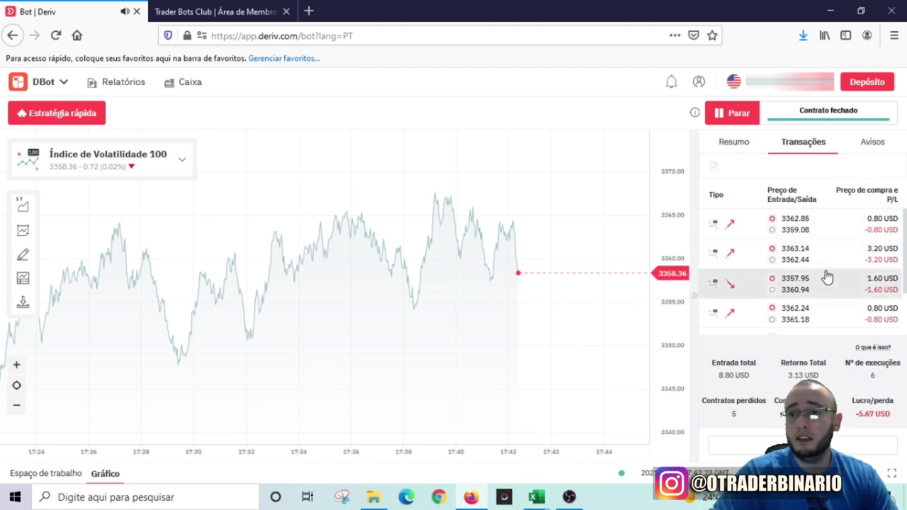
left_click(719, 116)
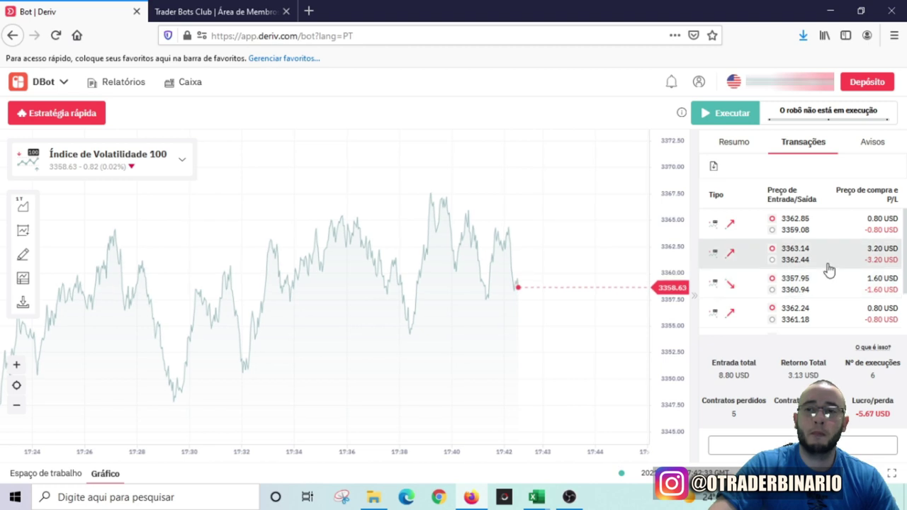
Step: Return to the bot's block workspace and set the Max lost value to 7
left_click(48, 475)
left_click_drag(421, 421, 315, 390)
left_click(203, 422)
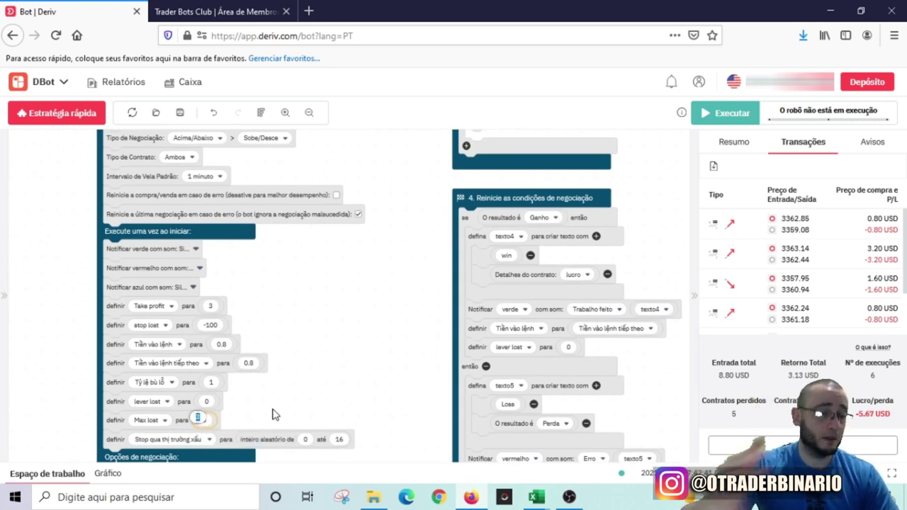
type("7")
left_click(325, 344)
left_click_drag(335, 340, 278, 341)
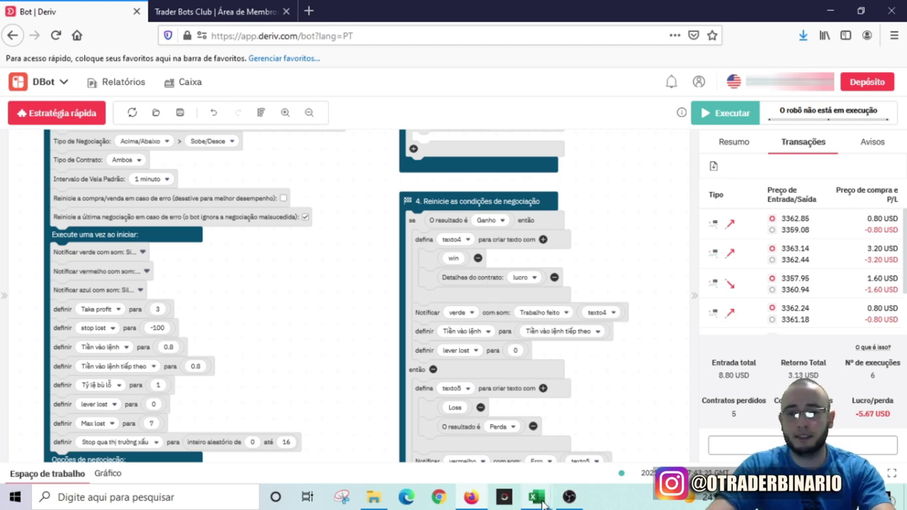
Step: Switch to the Excel workbook Planilha - Trader Consistente Manual - ALUNOS and show the Gerenciamento Bots sheet
mouse_move(541, 491)
left_click(573, 464)
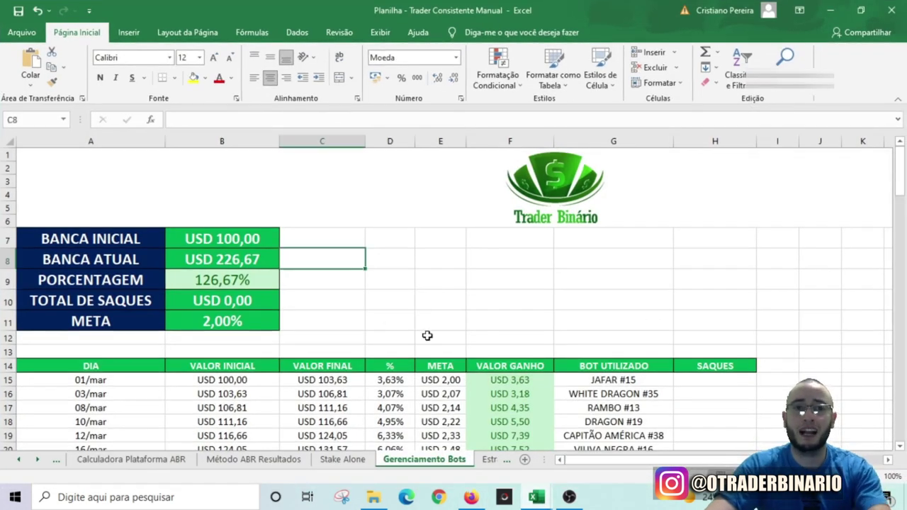
mouse_move(524, 492)
left_click(478, 438)
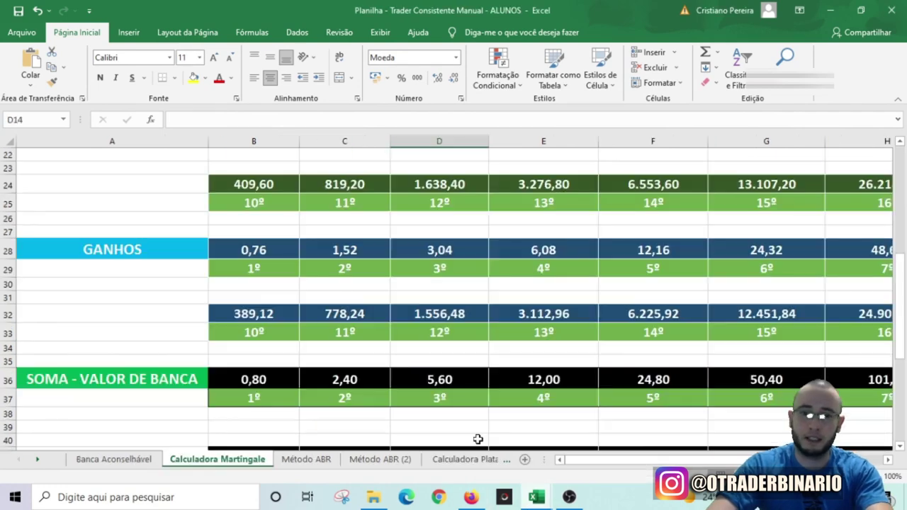
left_click(460, 461)
key("ctrl+Page_Down")
key("ctrl+Page_Down")
key("ctrl+Page_Down")
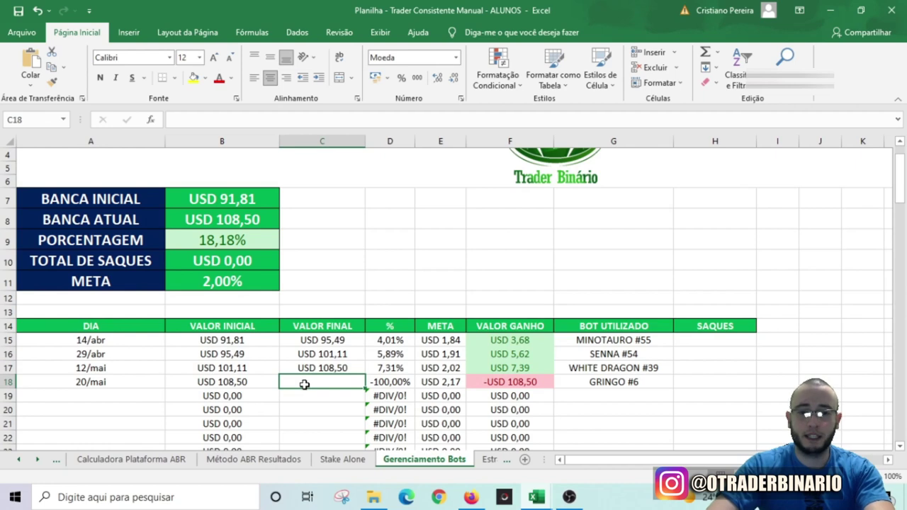
Step: Open the Windows Calculator and subtract the session loss of 5,67 from the 108,50 starting balance
left_click(140, 500)
type("CALCA")
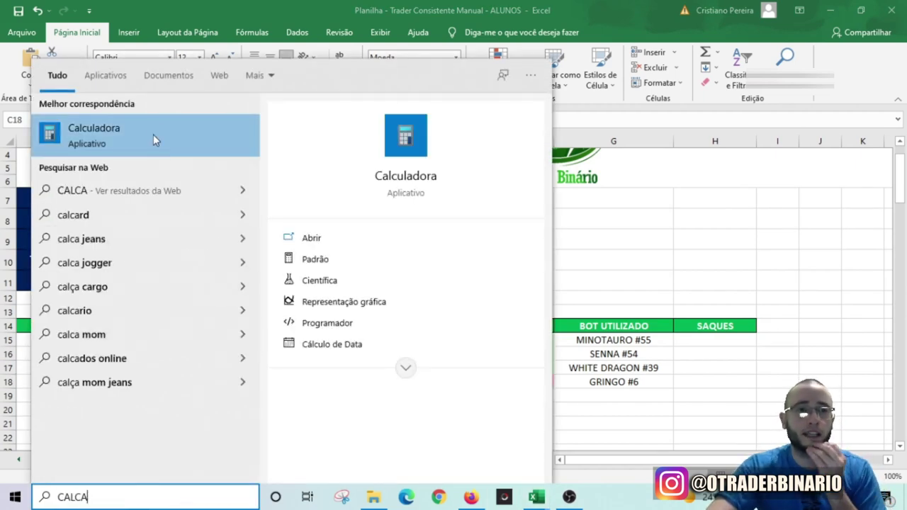
left_click(153, 135)
type("108")
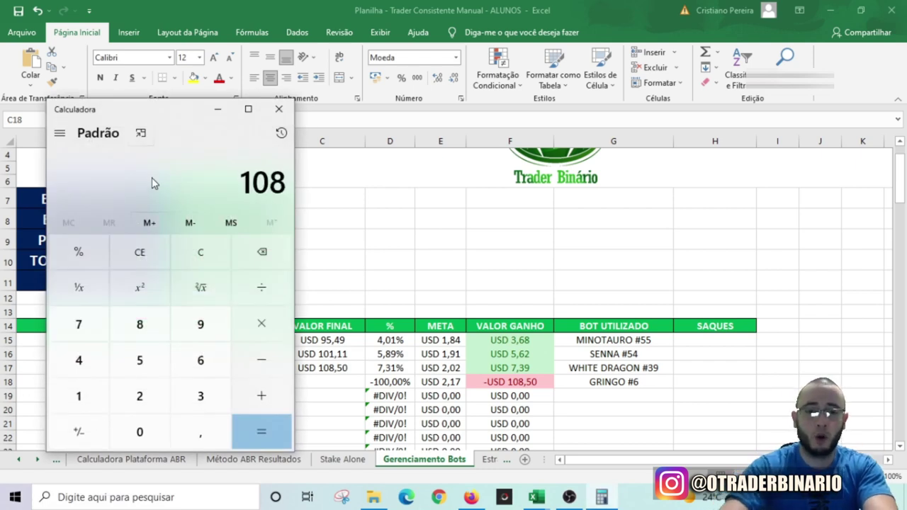
type(",50")
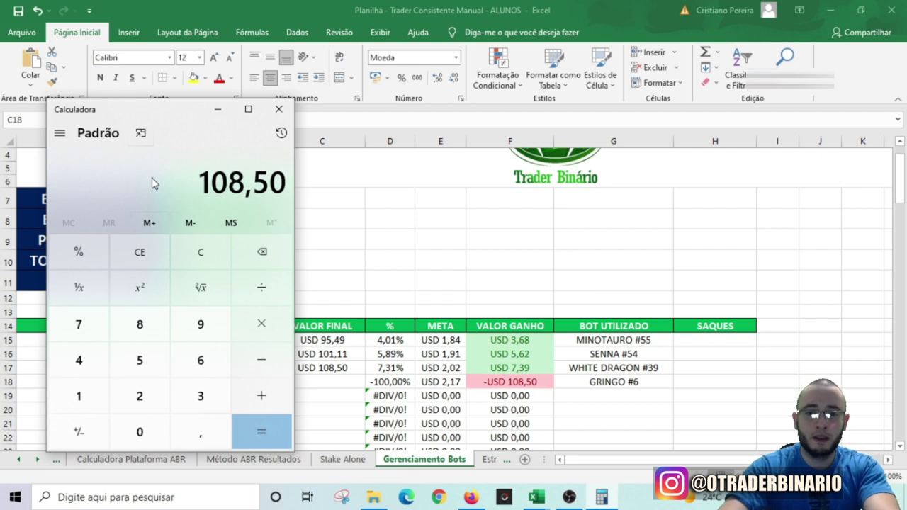
key("BackSpace")
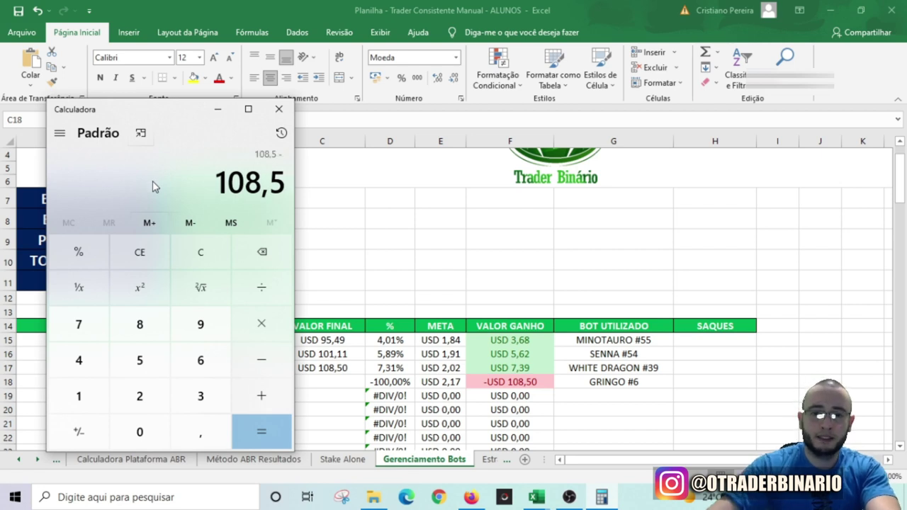
left_click(459, 491)
left_click(457, 488)
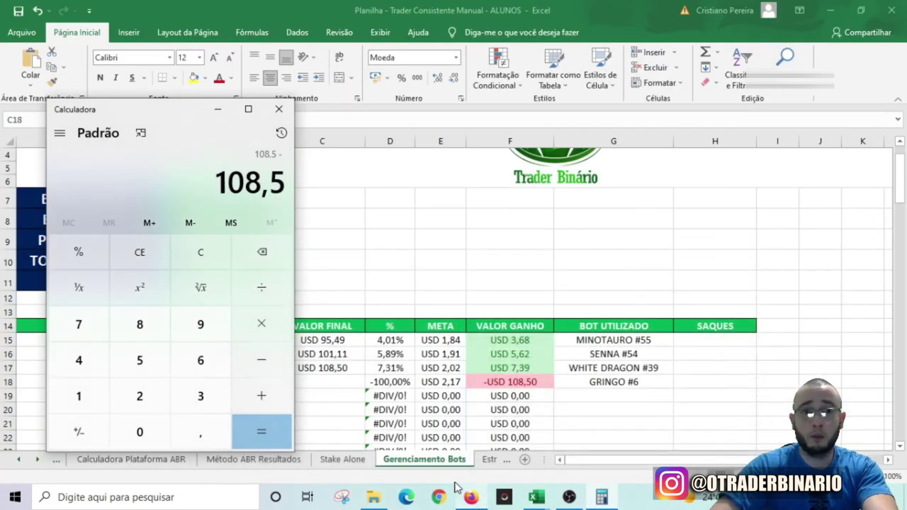
type("5,67")
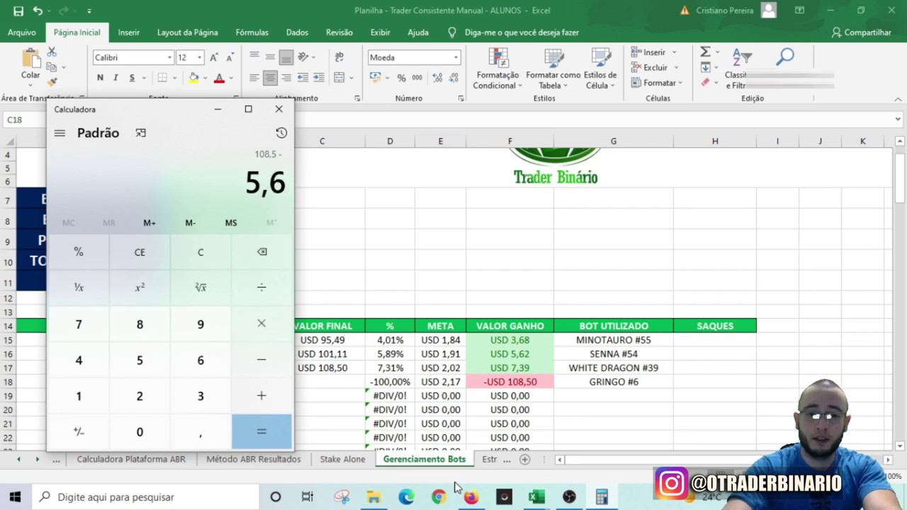
key("Return")
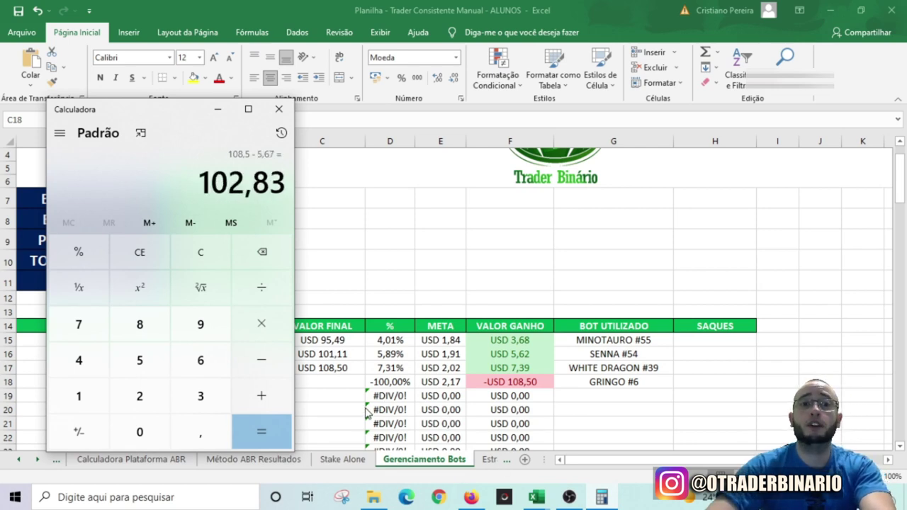
Step: Back in the Excel sheet, enter 102,83 as the final value in cell C18 for the 20/mai GRINGO #6 session
left_click(322, 382)
type("102")
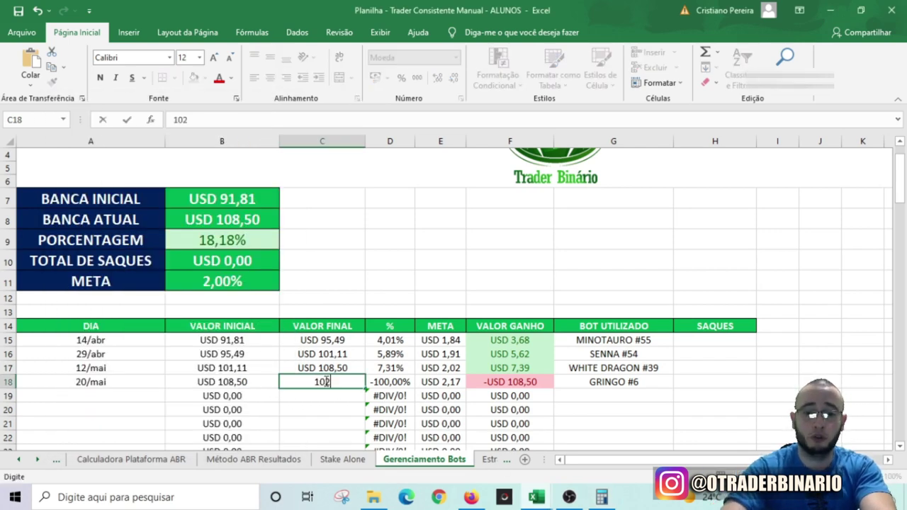
type(",83")
key("Tab")
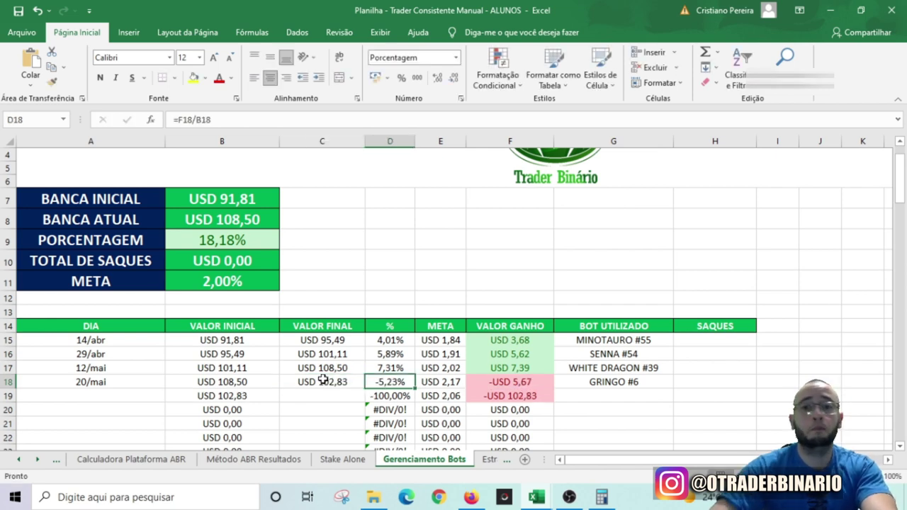
left_click(595, 384)
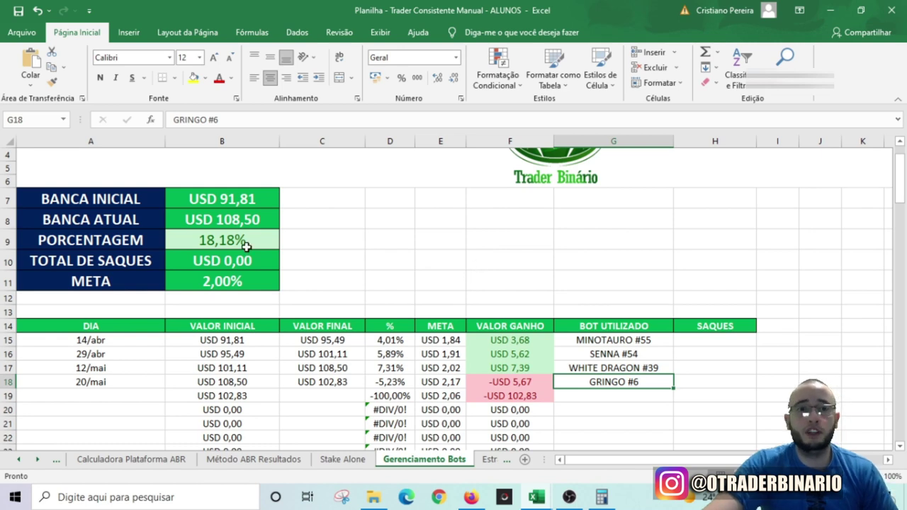
Step: Update the current bankroll (BANCA ATUAL) in cell B8 to 102,83
left_click(243, 221)
type("102")
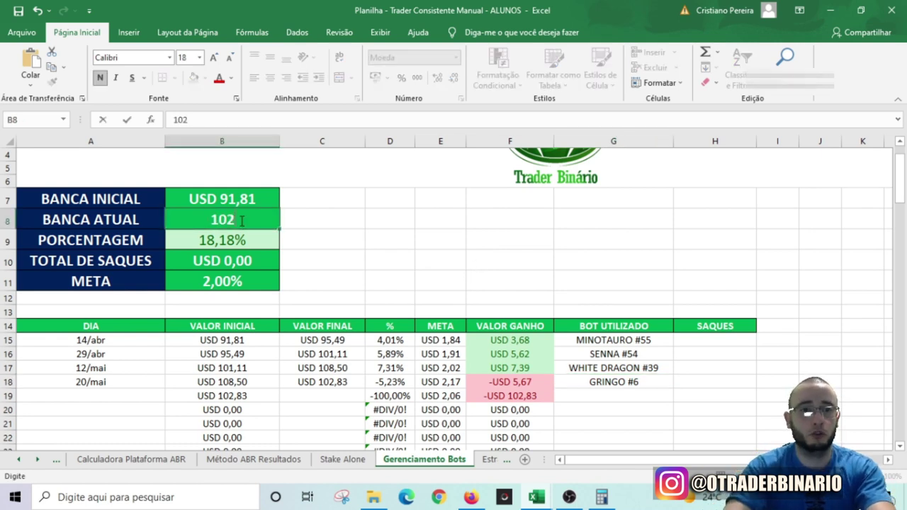
type(",83")
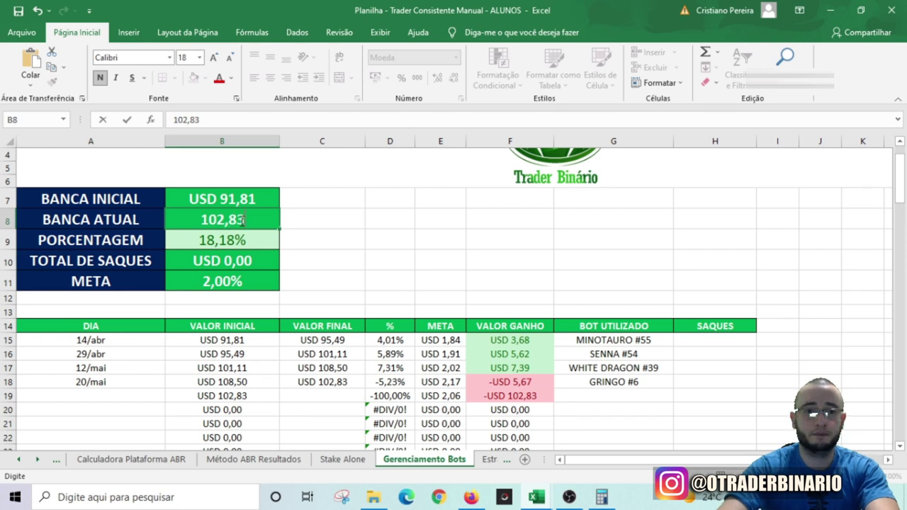
key("Tab")
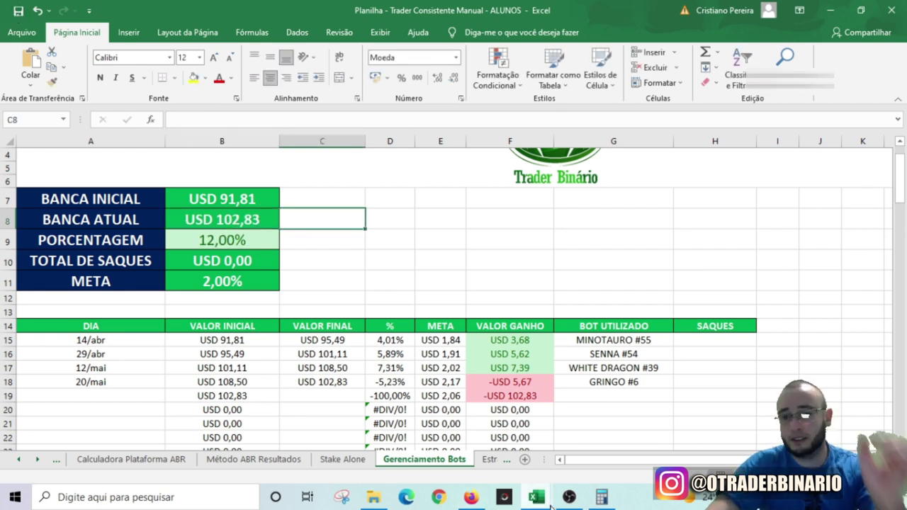
Step: Switch to the Planilha - Trader Consistente Manual workbook and enter the date 20/5 in cell A31 of Gerenciamento Bots
left_click(608, 451)
scroll(468, 389, "down", 6)
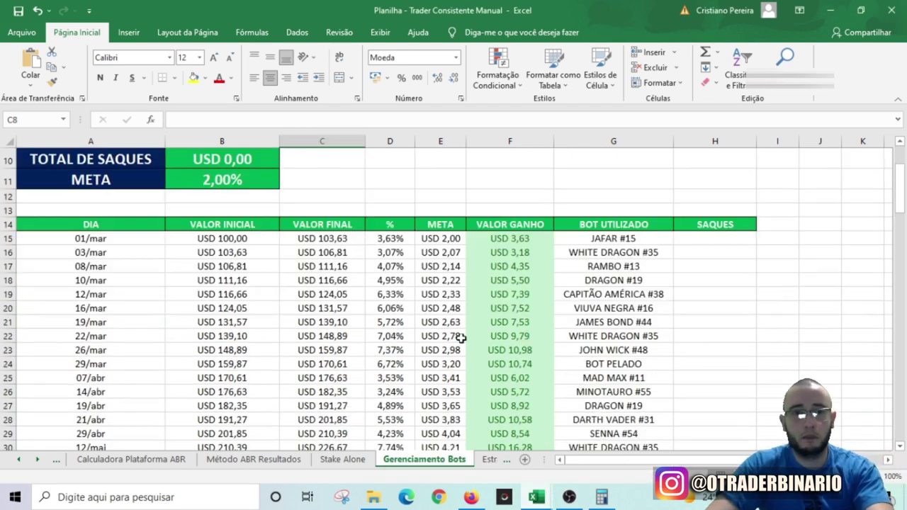
left_click(115, 320)
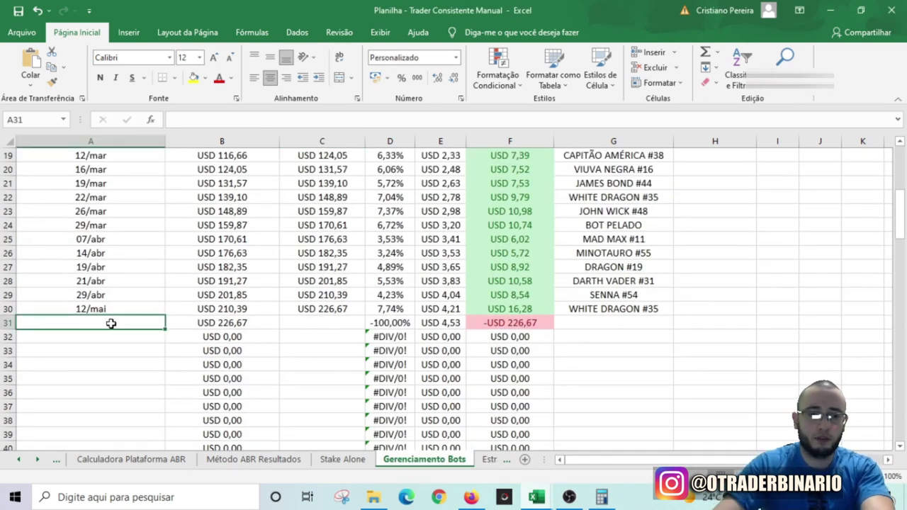
type("20/5")
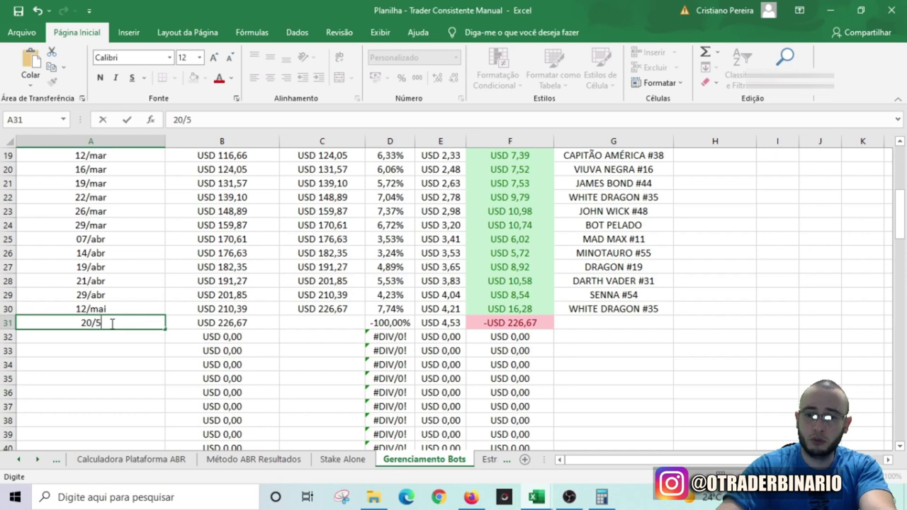
key("Tab")
Step: Enter GRINGO #6 as the bot used in cell G31 and return to the final value cell C31
key("Tab")
key("Tab")
key("Tab")
key("Tab")
key("Tab")
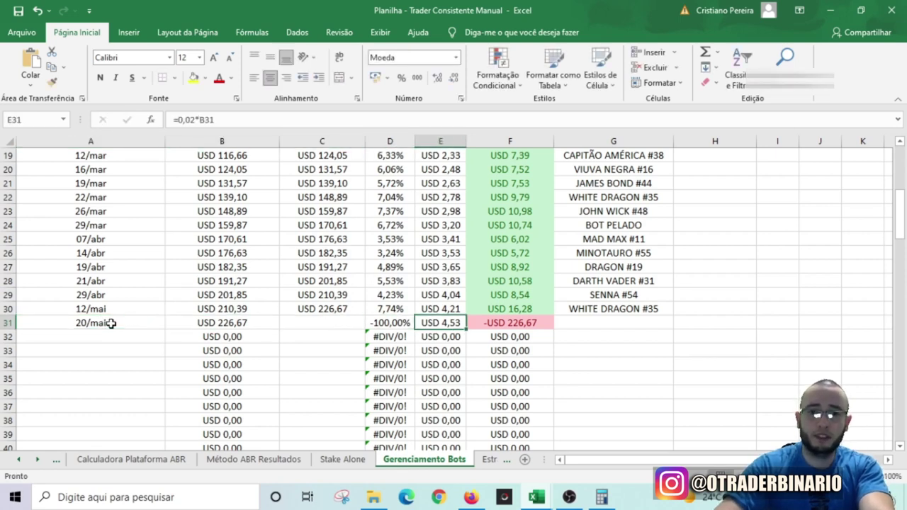
type("GRINGO #6")
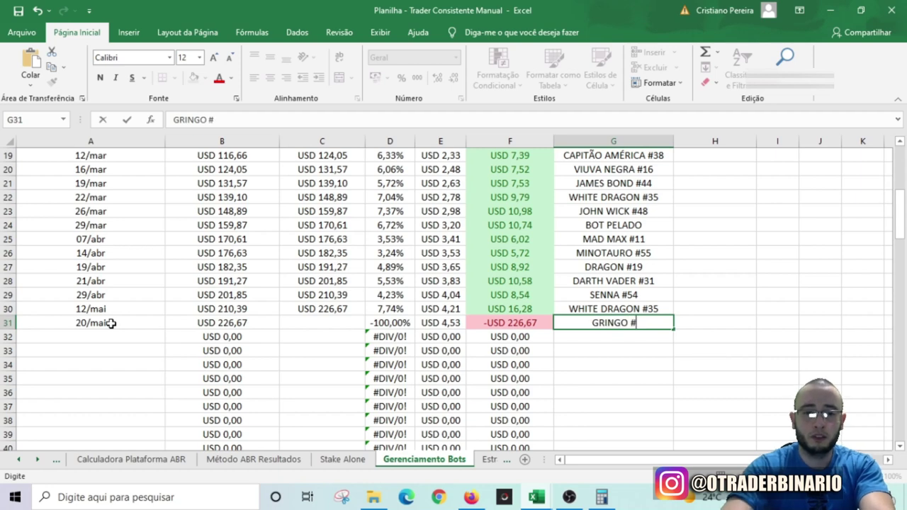
key("Left")
key("Left")
key("Left")
key("Left")
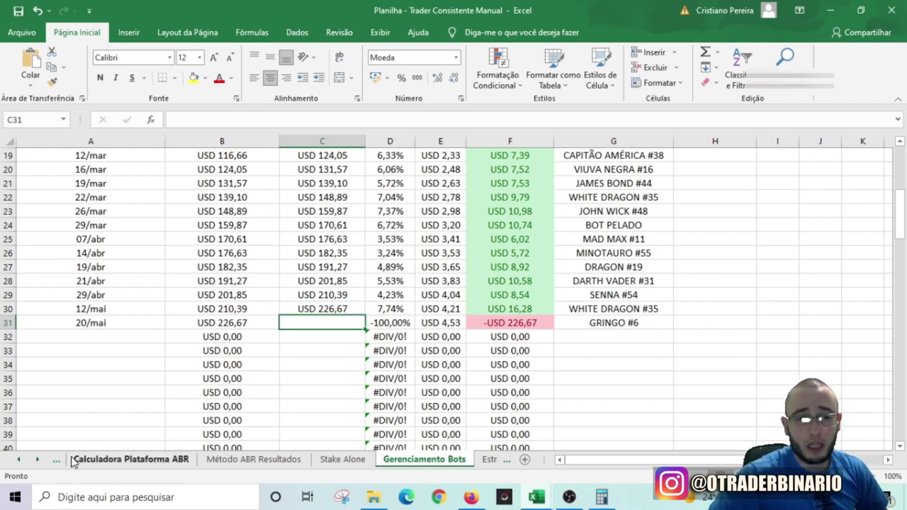
Step: On the Calculadora Martingale sheet, set the initial stake to 1 and the martingale factor to 2
scroll(73, 462, "up", 4)
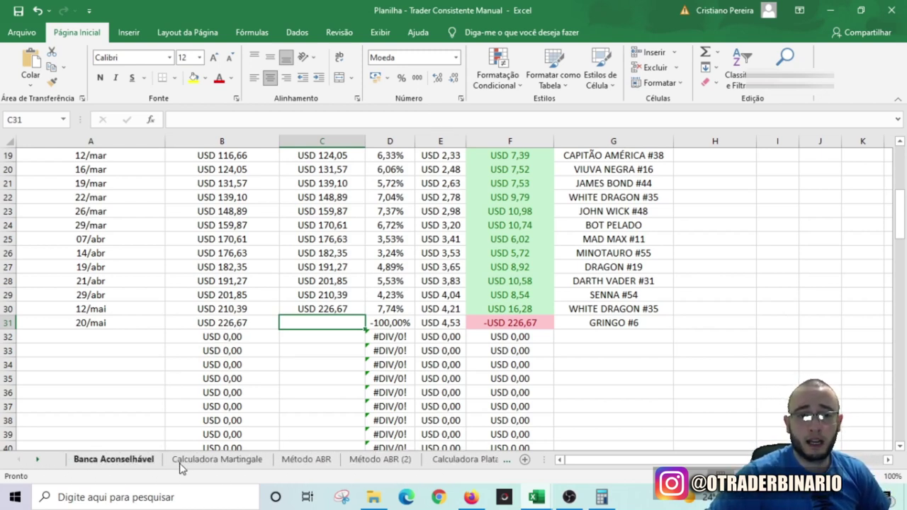
left_click(210, 462)
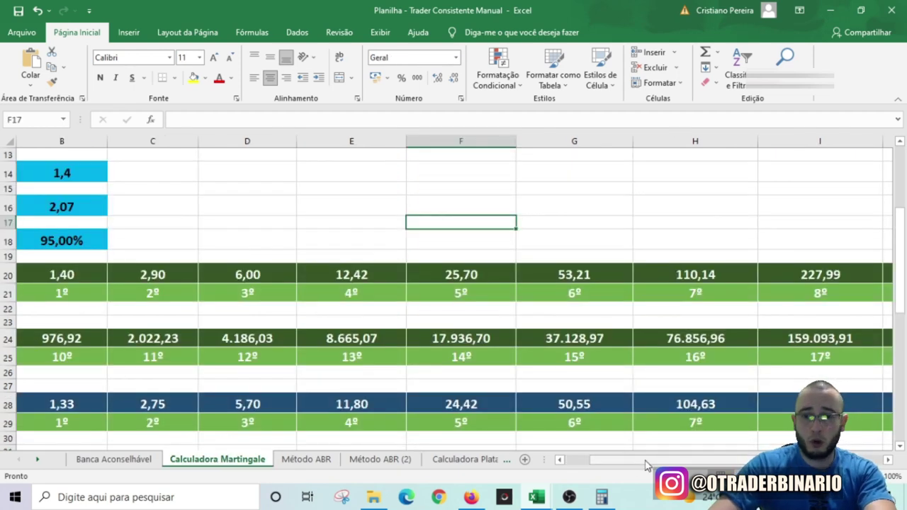
left_click_drag(647, 466, 583, 466)
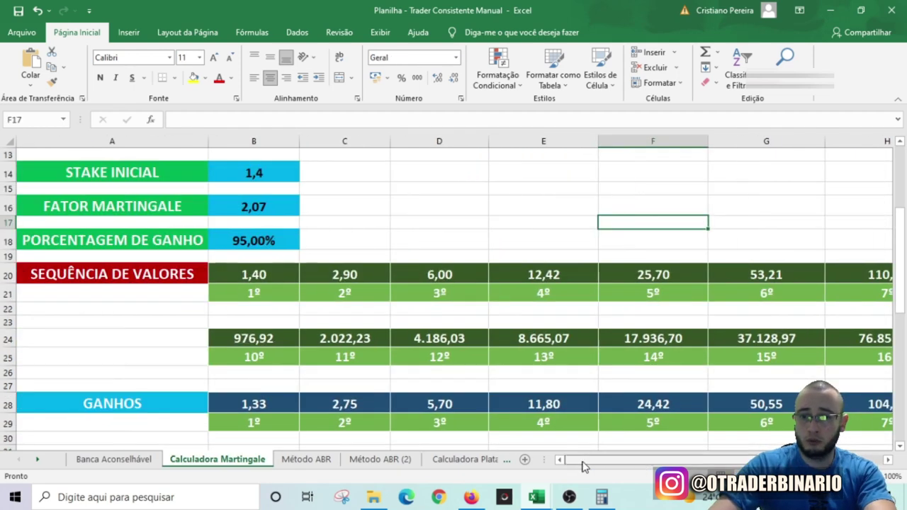
left_click(263, 173)
type("1")
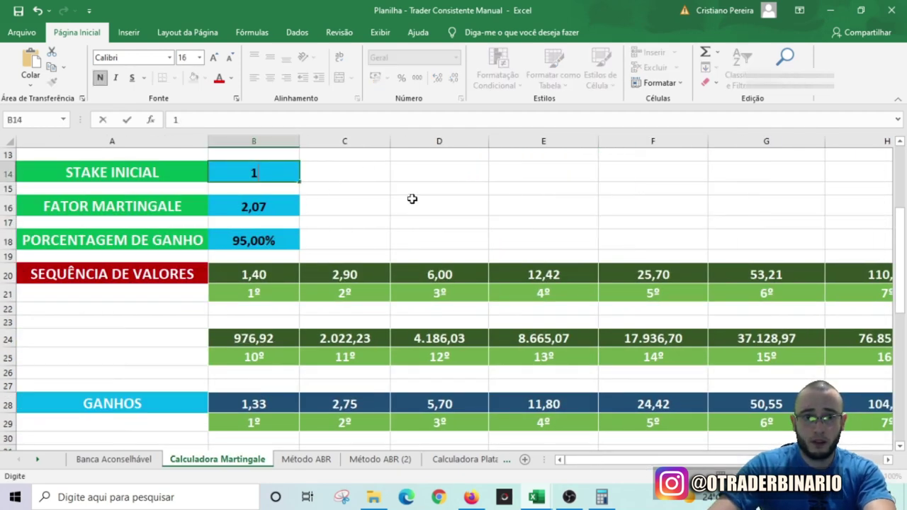
left_click(412, 198)
left_click(257, 204)
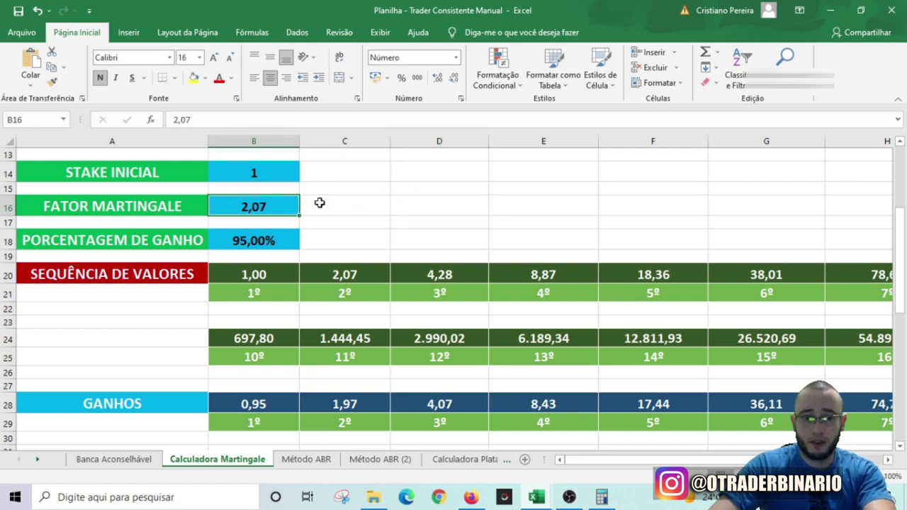
type("2")
key("Tab")
key("Tab")
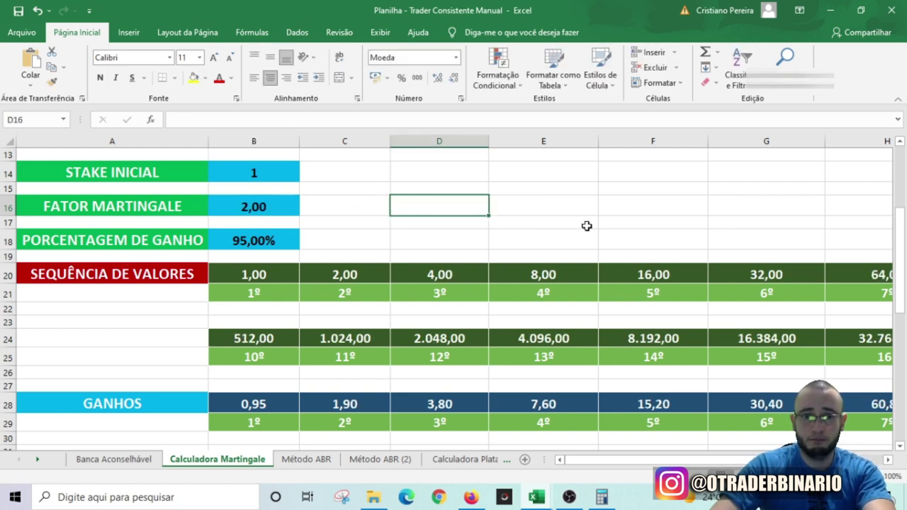
Step: Review the martingale stake sequence and set the initial stake in cell B14 to 1,5
scroll(587, 225, "down", 2)
scroll(691, 464, "right", 2)
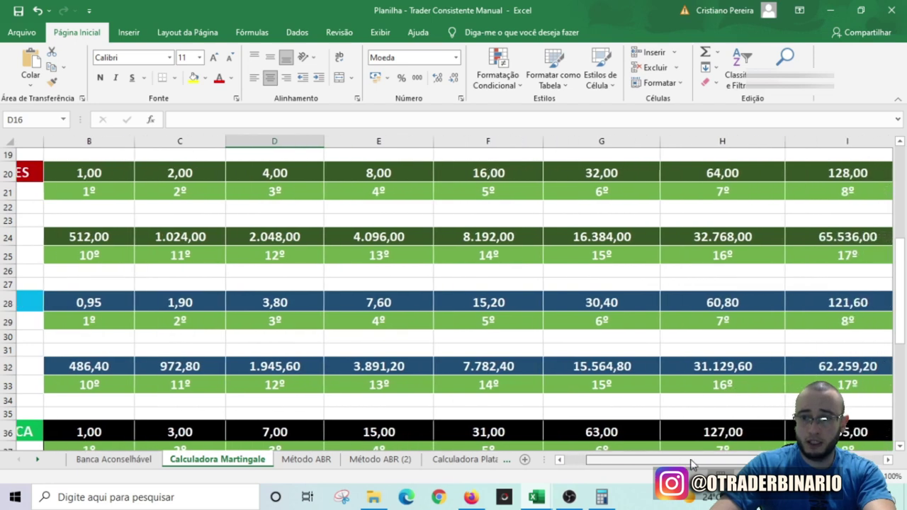
scroll(691, 464, "left", 2)
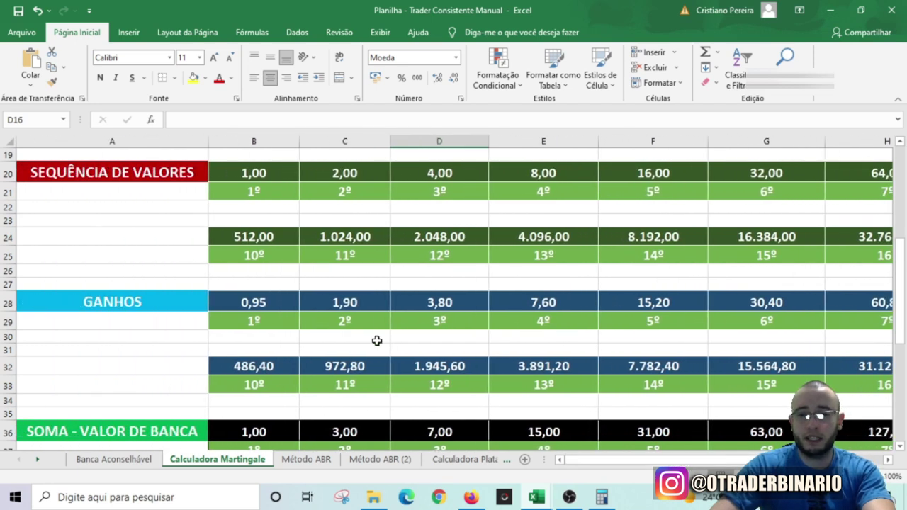
left_click_drag(634, 460, 657, 464)
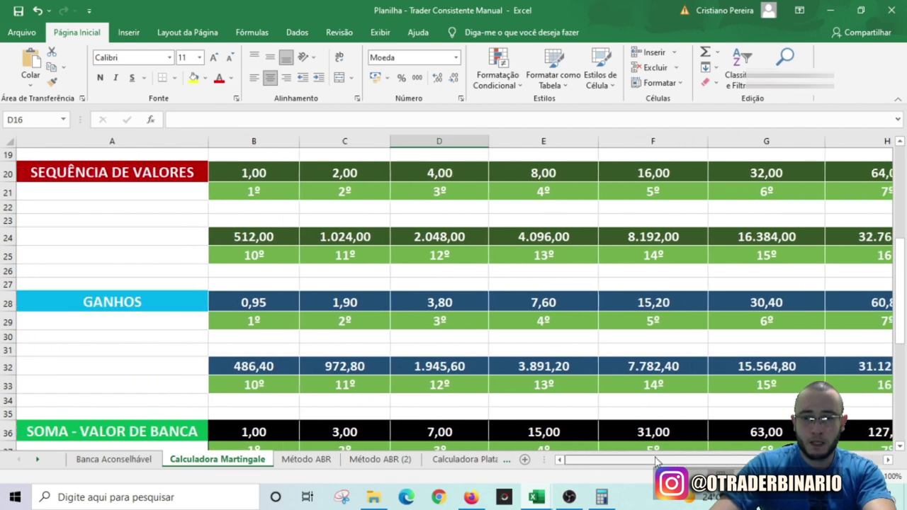
scroll(542, 400, "up", 3)
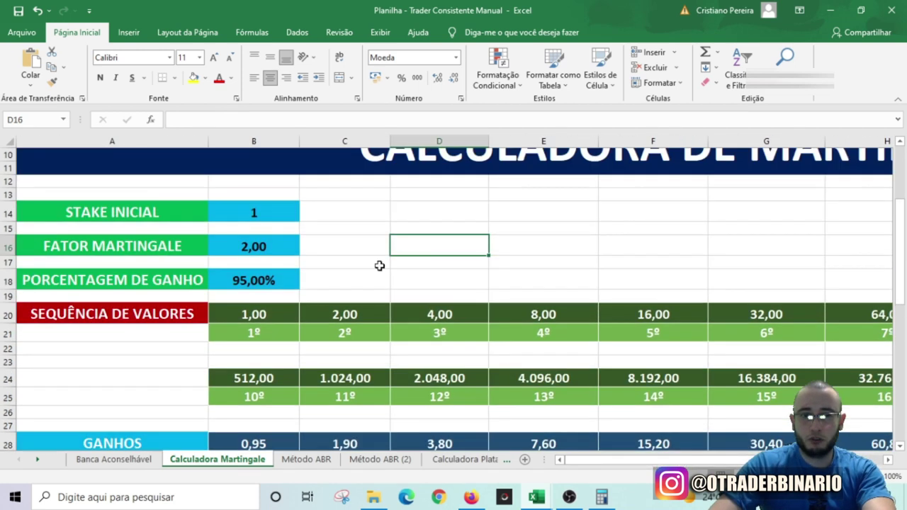
left_click(278, 217)
type("1,5")
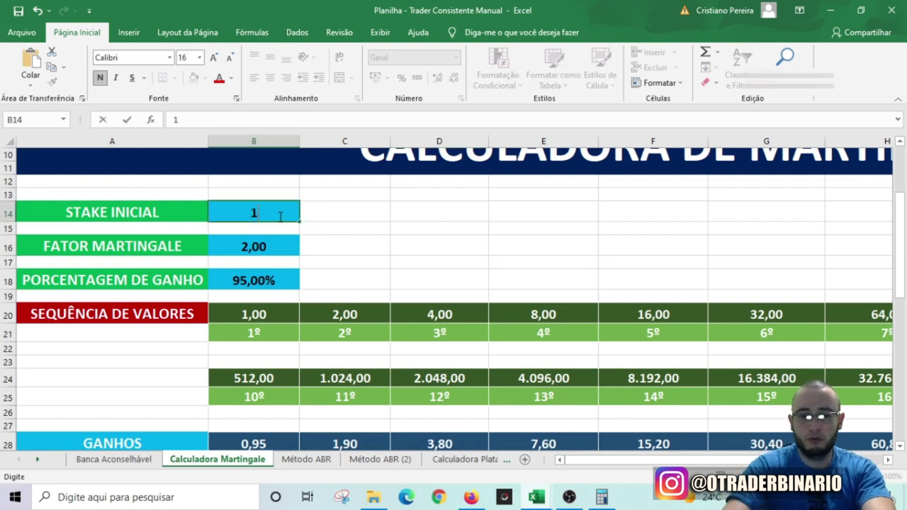
left_click(517, 228)
scroll(587, 226, "down", 4)
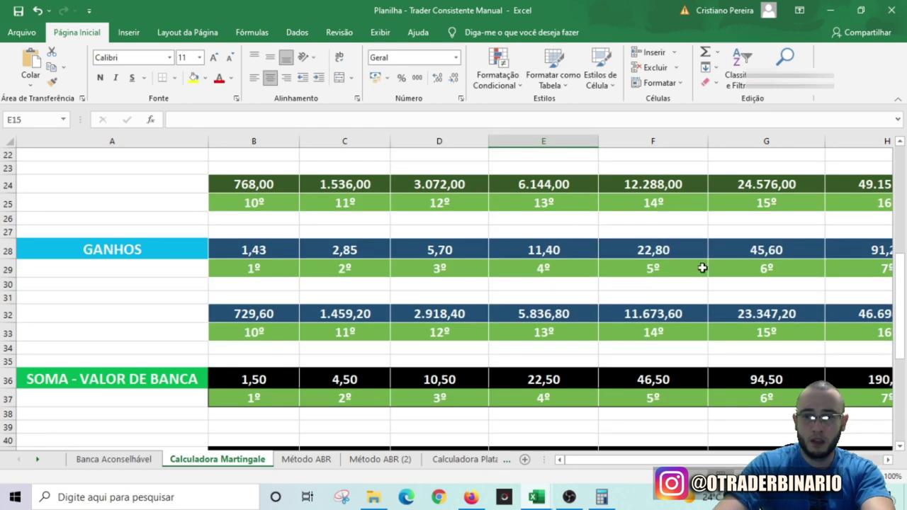
scroll(338, 319, "up", 5)
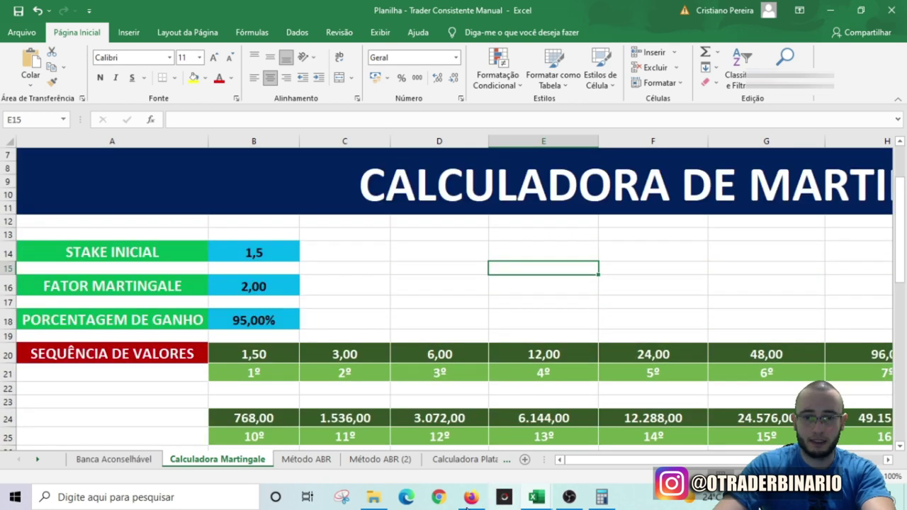
Step: Switch to DBot in Firefox and clear the previous session's transactions and statistics
left_click(470, 497)
left_click(714, 166)
left_click(565, 310)
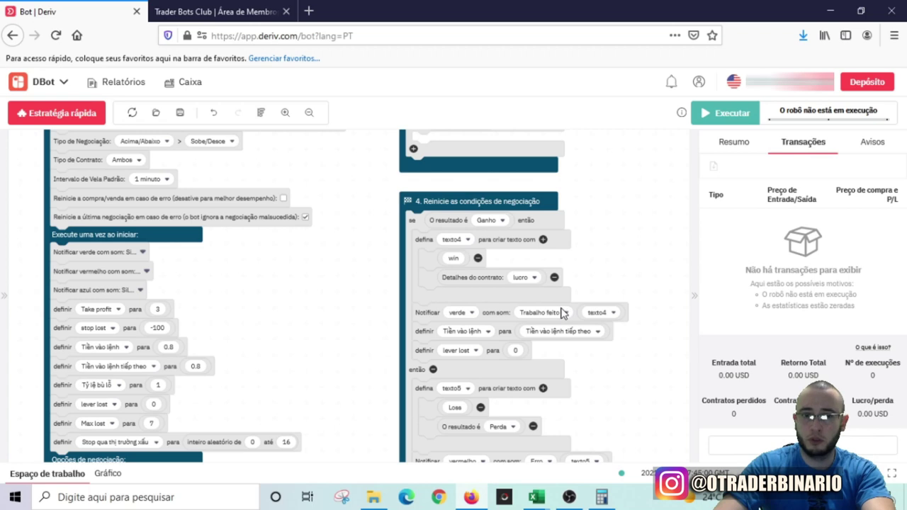
Step: Set both the Tiền vào lệnh and Tiền vào lệnh tiếp theo variables to 1.5
left_click(175, 346)
type("1.5")
left_click(197, 366)
type("1.5")
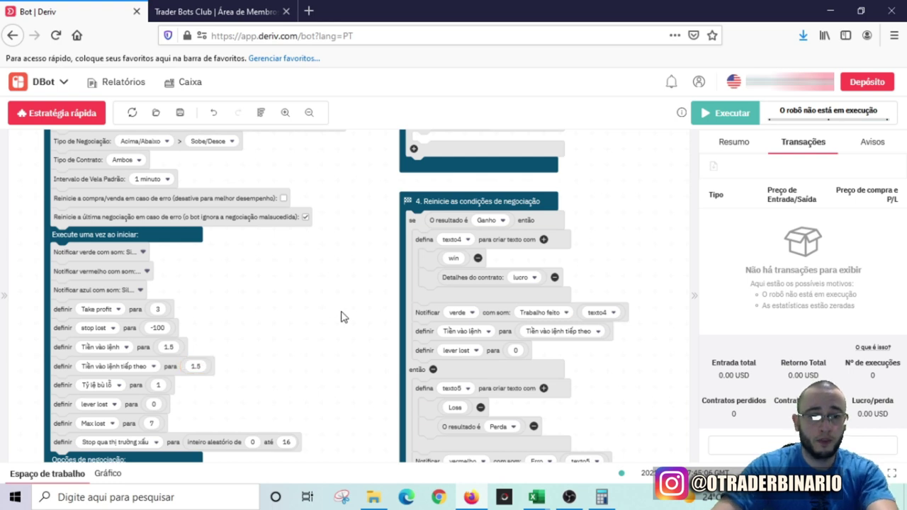
Step: Run the bot for one 1.50 USD contract and stop it
left_click_drag(369, 265, 360, 333)
left_click(734, 115)
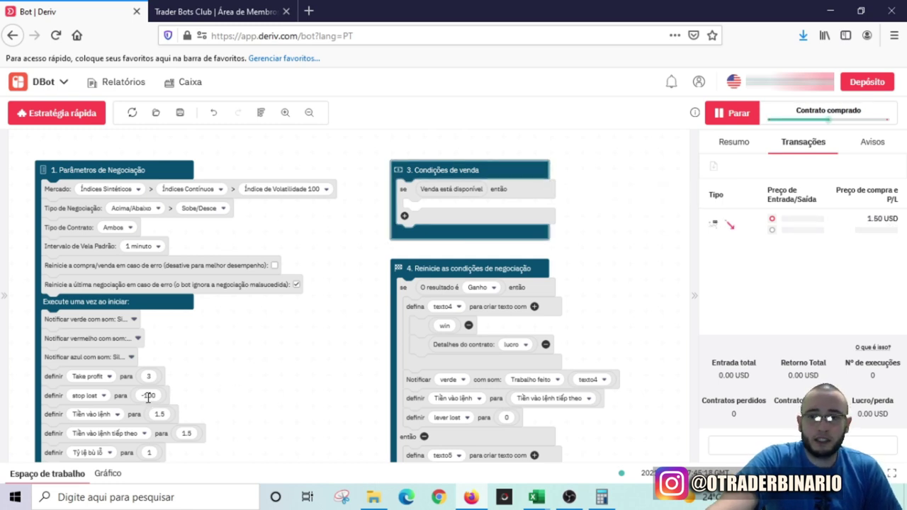
left_click_drag(234, 419, 229, 397)
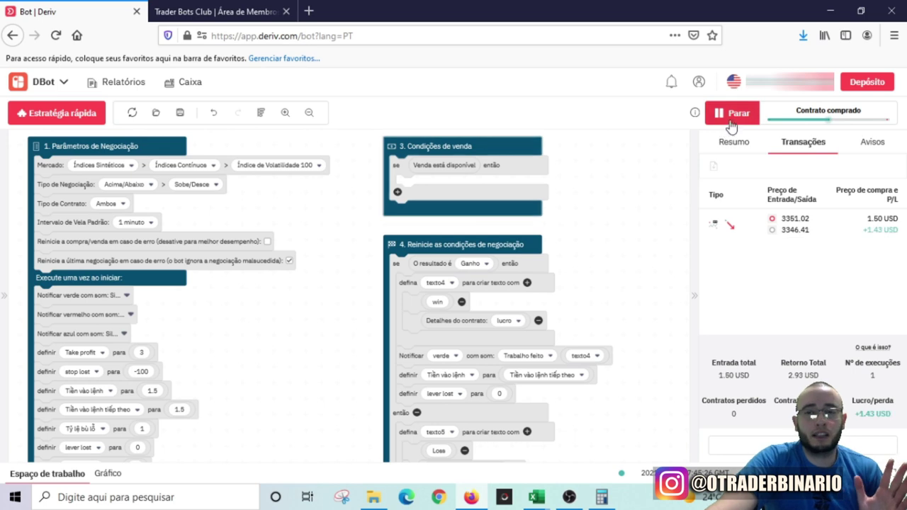
left_click(733, 114)
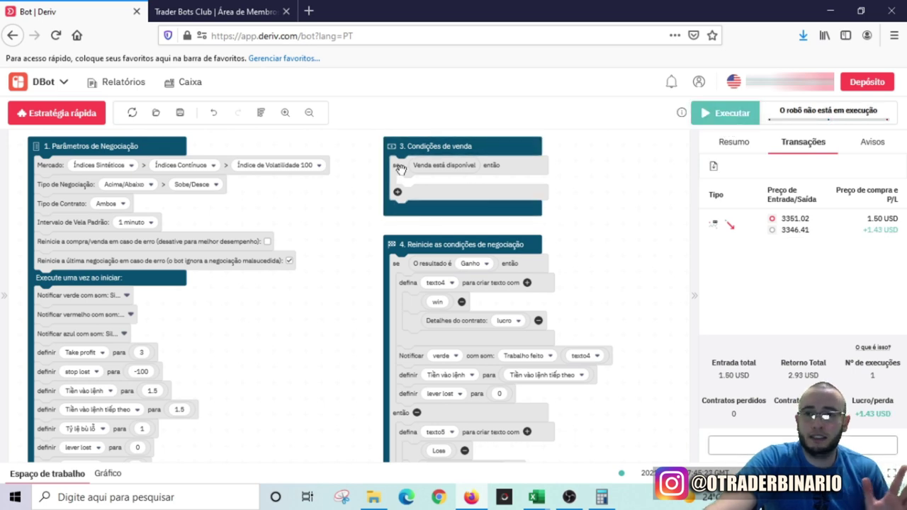
Step: Set the bot's stop lost to -226 and its take profit to 5
left_click(142, 372)
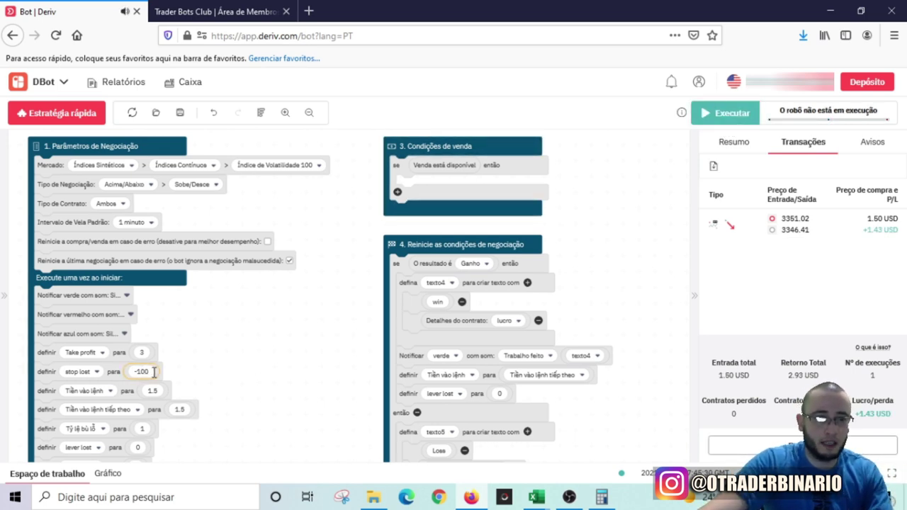
type("200")
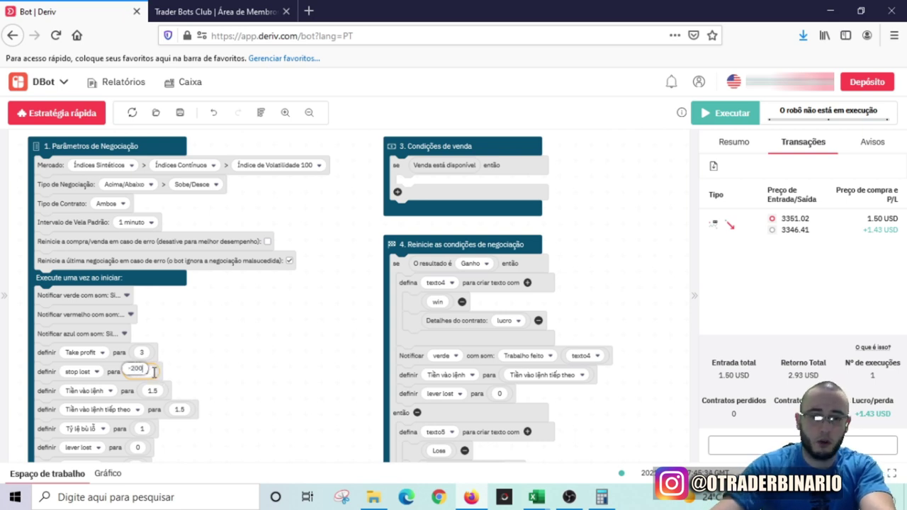
left_click(141, 352)
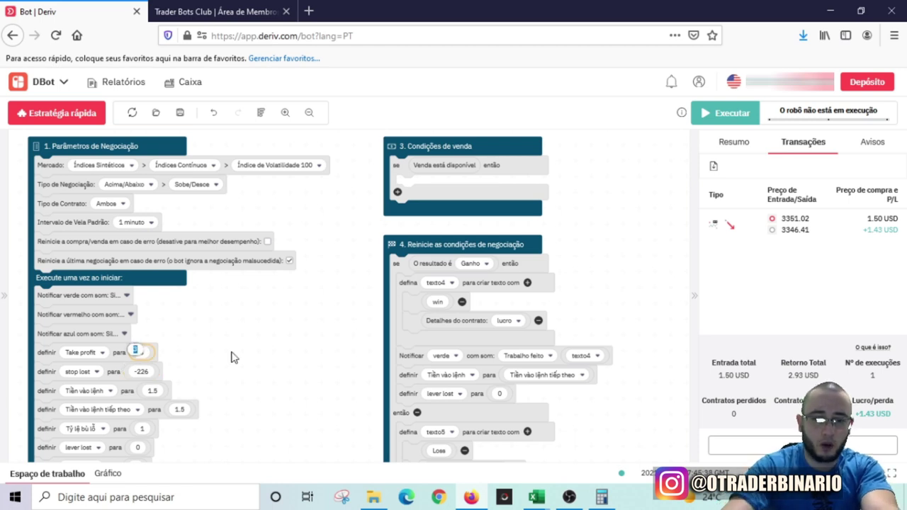
type("5")
key("Return")
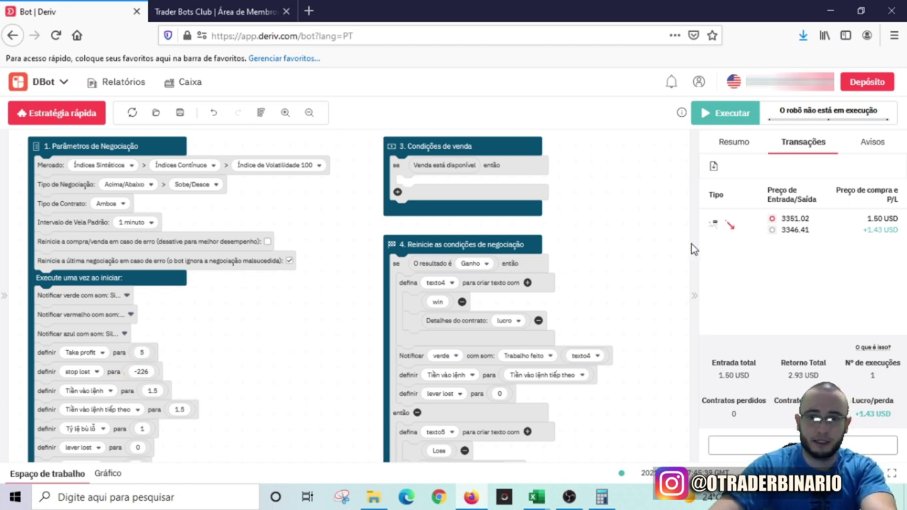
Step: Run the bot again and show the Índice de Volatilidade 100 chart
left_click(736, 117)
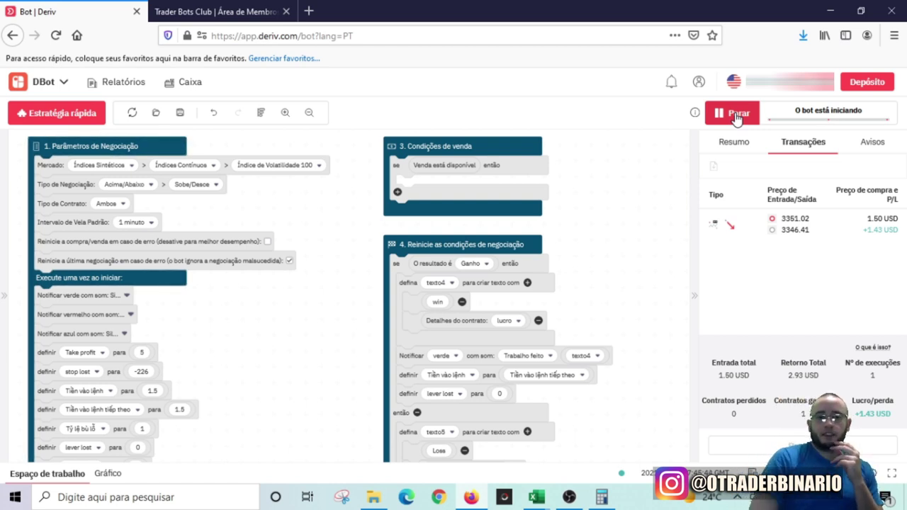
left_click(110, 475)
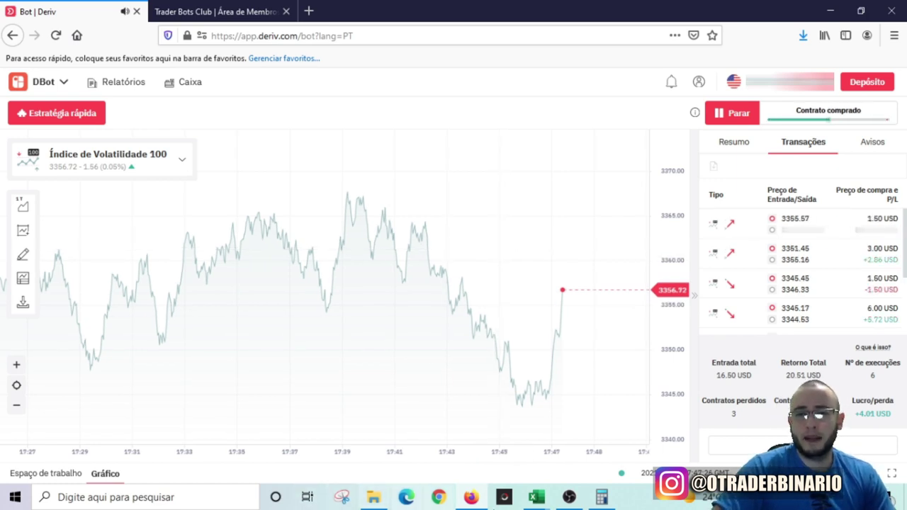
Step: Switch to the Planilha - Trader Consistente Manual workbook in Excel and show the Gerenciamento Bots sheet
mouse_move(537, 496)
left_click(619, 462)
left_click(488, 460)
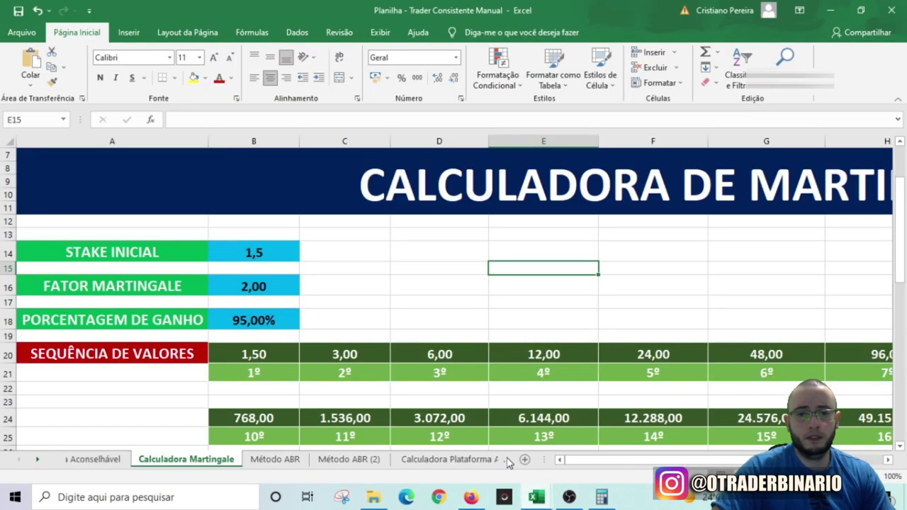
left_click(487, 461)
left_click(488, 461)
left_click(486, 461)
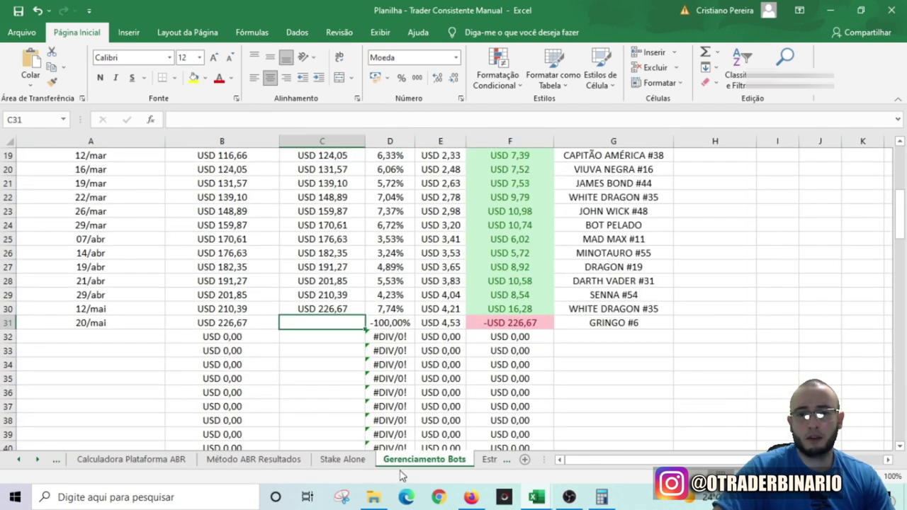
Step: Return to DBot in Firefox, dismiss the profit notification and show the bot's block workspace
left_click(471, 497)
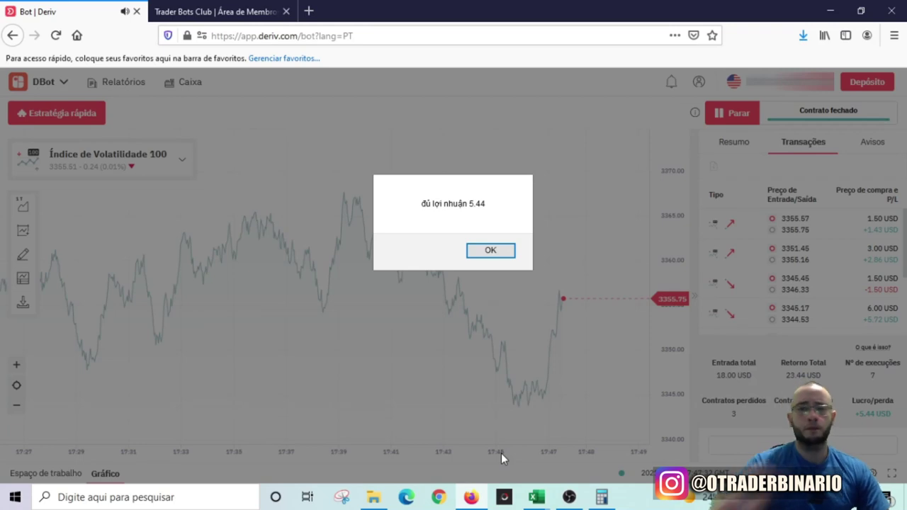
left_click(507, 255)
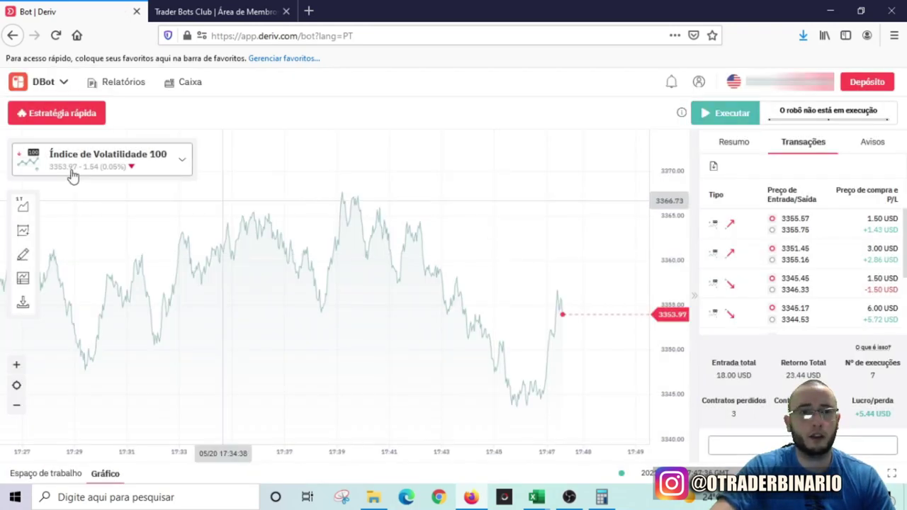
left_click(40, 474)
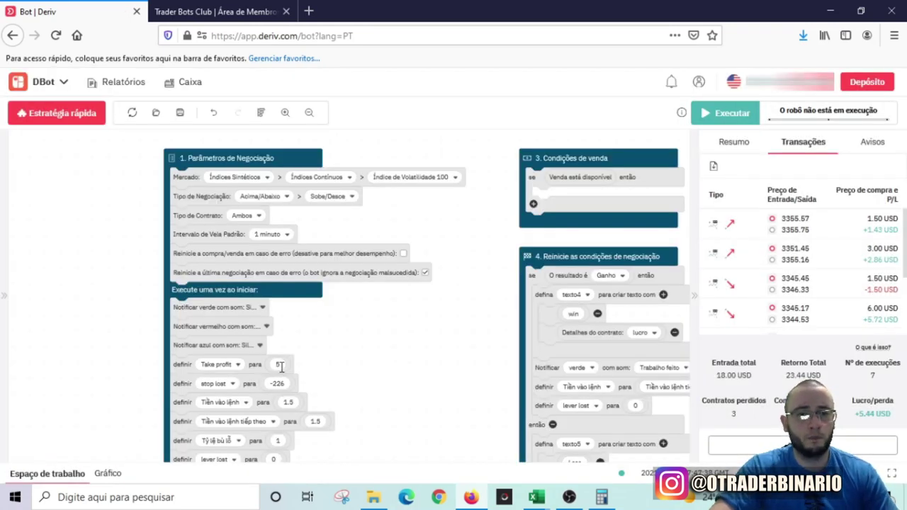
Step: Set the bot's take profit to 10, then run the bot with its price chart displayed
left_click(279, 364)
type("10")
left_click(383, 358)
left_click(718, 108)
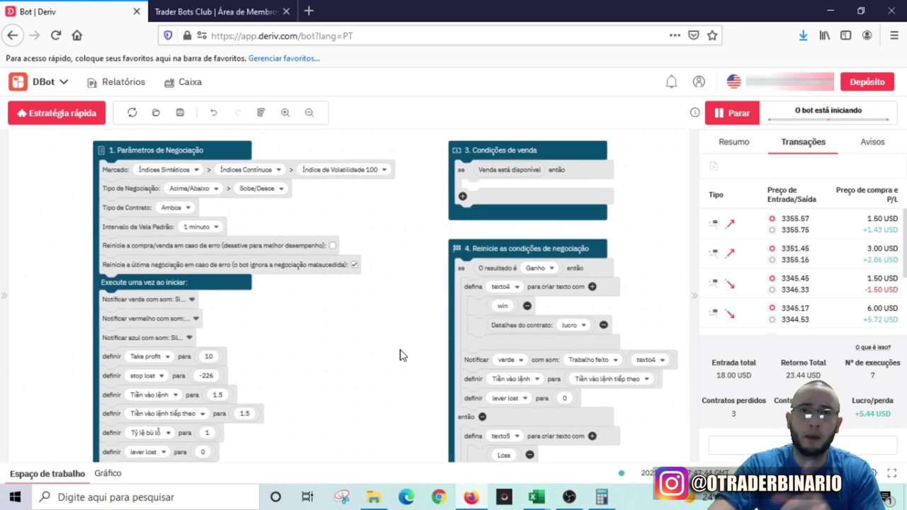
left_click(106, 473)
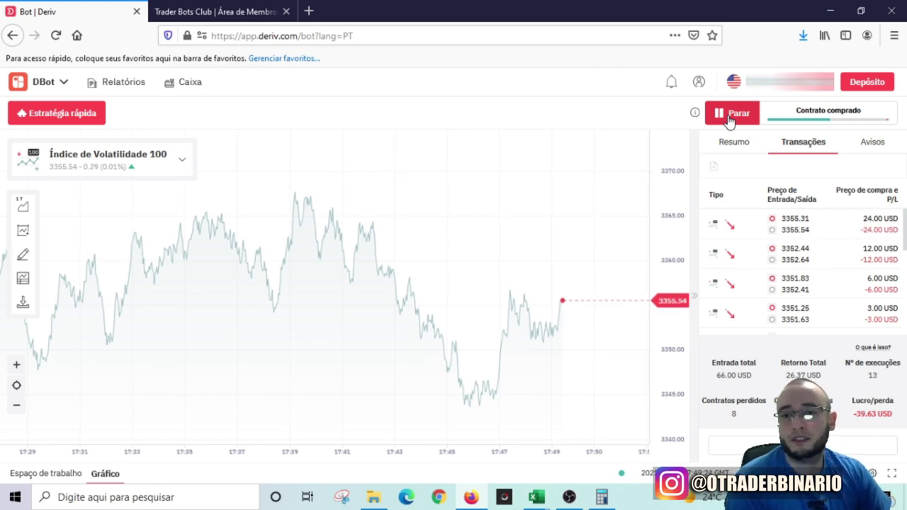
Step: Review the session's transactions and stop the running bot
scroll(794, 248, "down", 2)
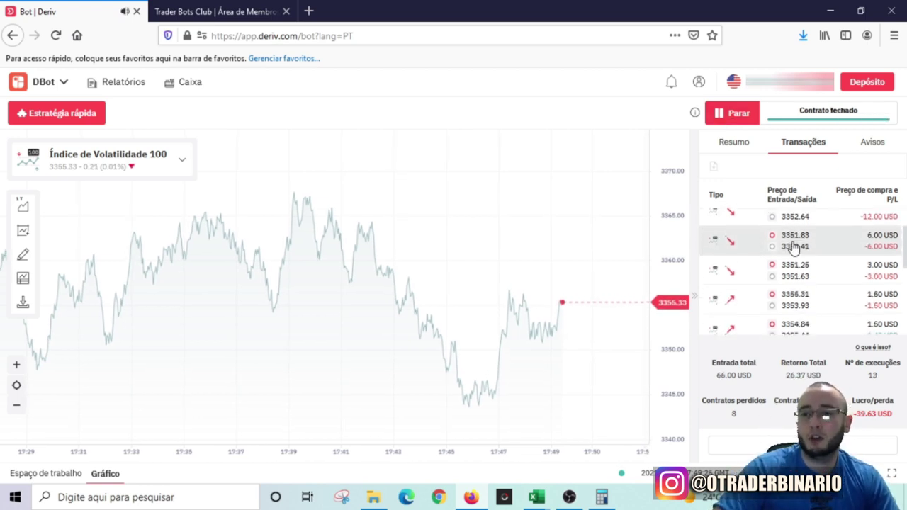
scroll(844, 284, "up", 3)
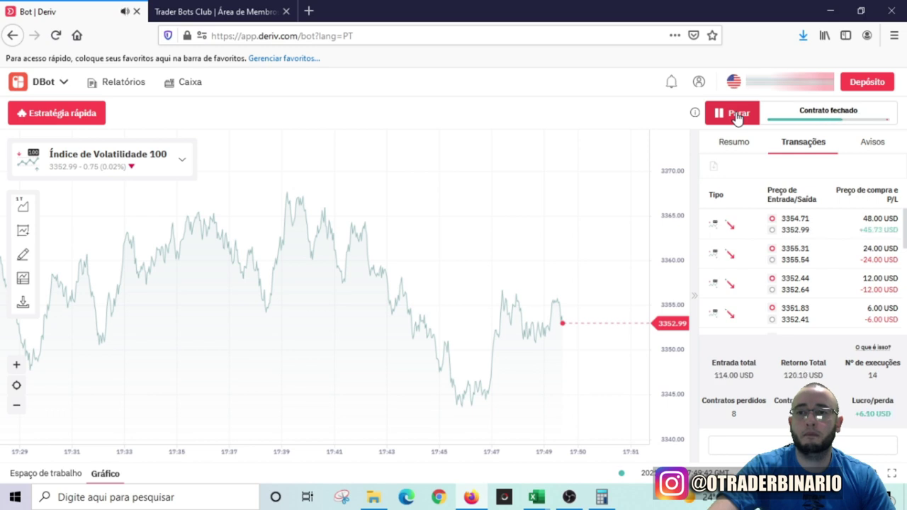
left_click(738, 115)
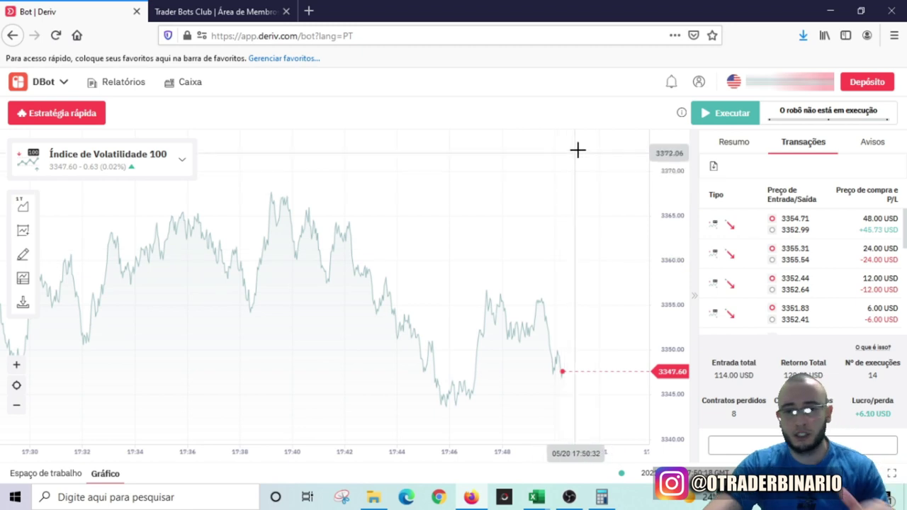
Step: Add the session profit of 6,1 to the 226,67 starting bankroll from the Planilha - Trader Consistente Manual workbook in the Calculator
mouse_move(536, 497)
left_click(548, 426)
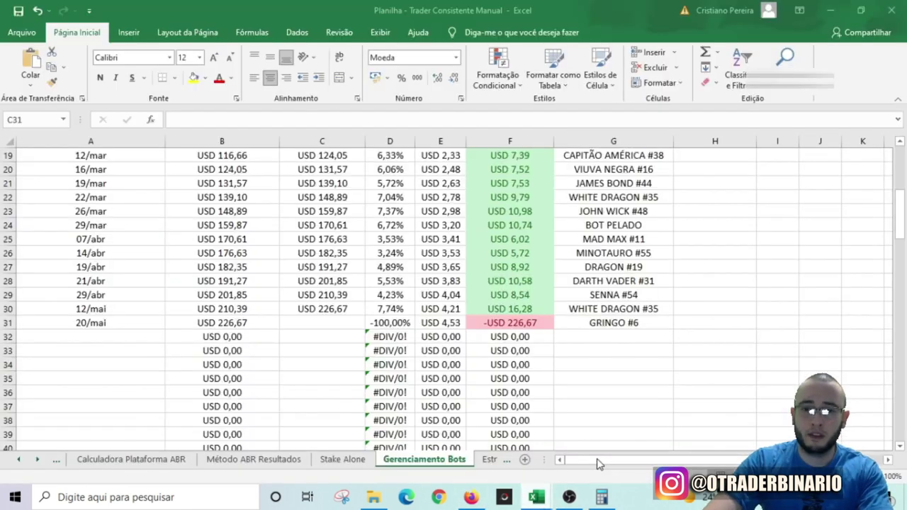
left_click(602, 498)
type("226,67")
key("plus")
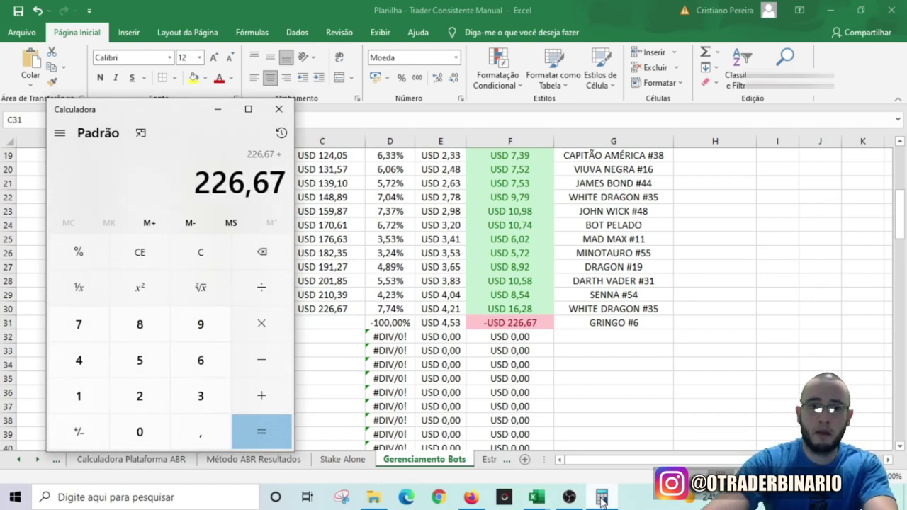
left_click(473, 498)
left_click(603, 498)
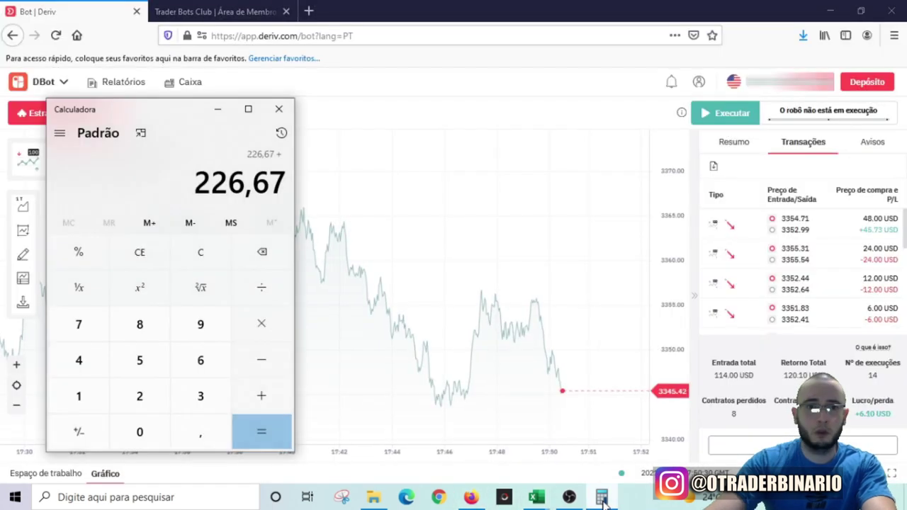
type("6,1")
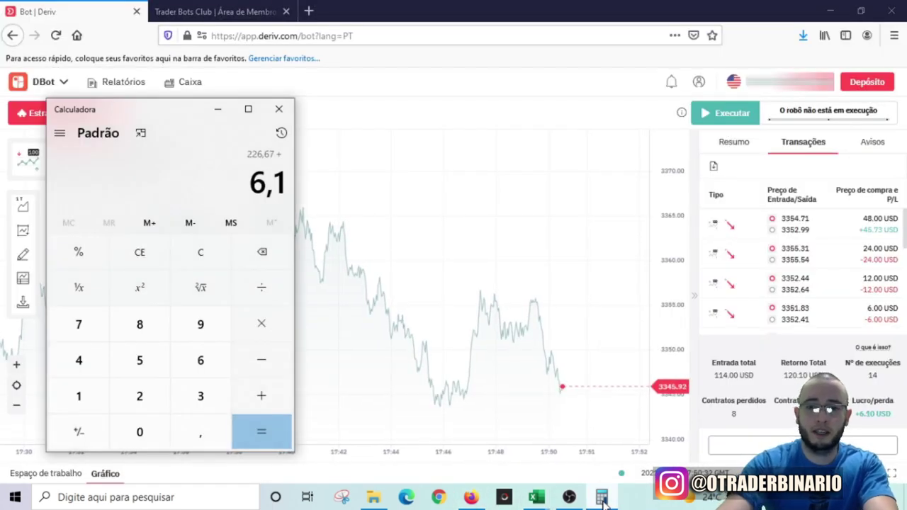
key("Return")
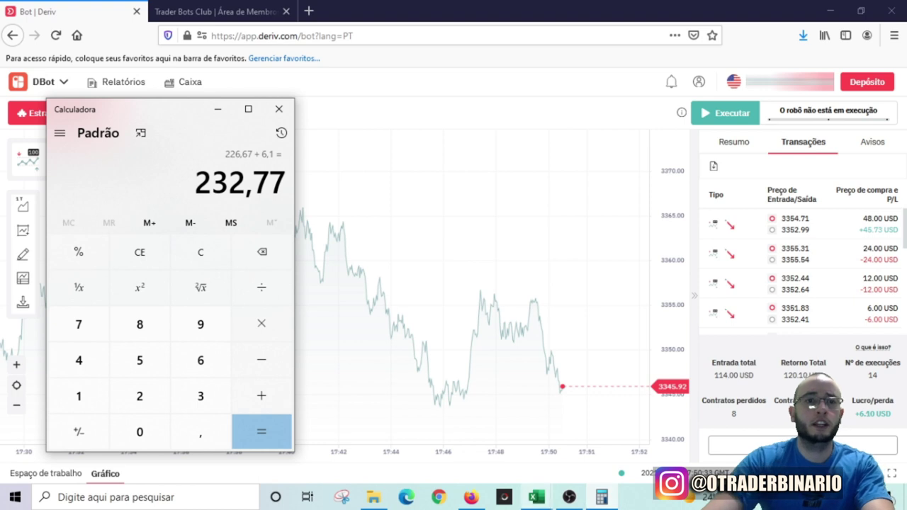
Step: Switch to the Planilha - Trader Consistente Manual workbook and enter 232,77 as the 20/mai final value in C31
left_click(535, 498)
left_click(608, 436)
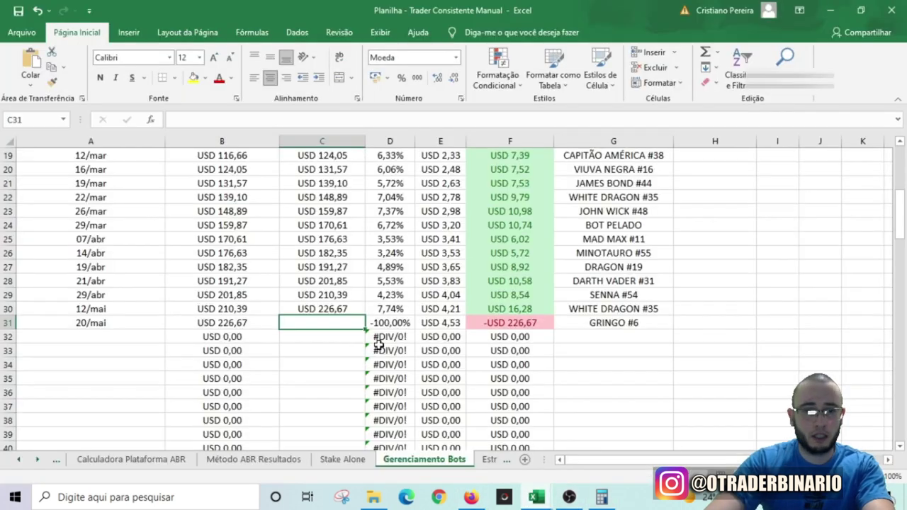
type("2")
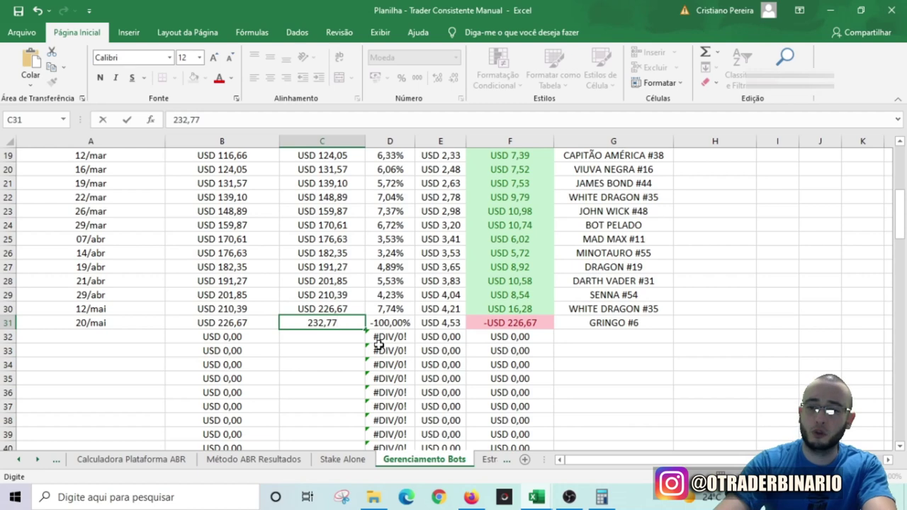
type("32,77")
key("Tab")
Step: Switch back to Firefox and change the Deriv platform from DBot to DTrader
key("alt")
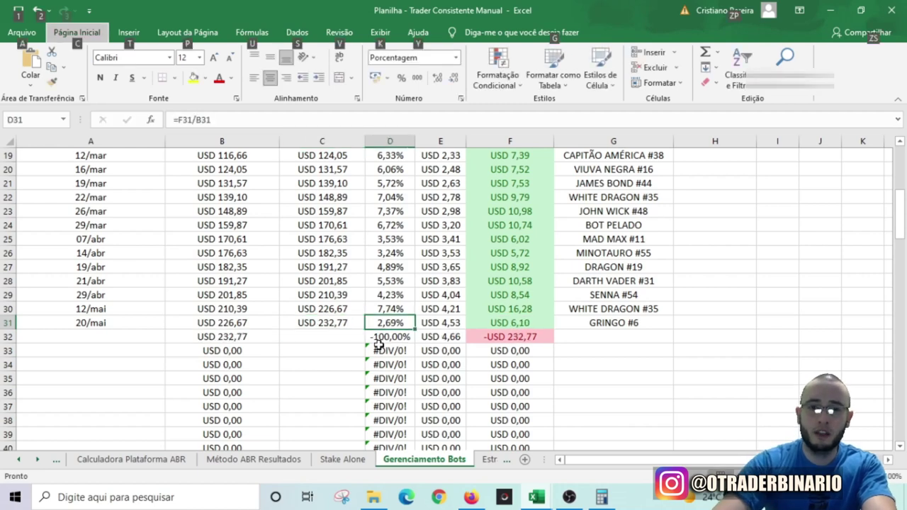
left_click(340, 324)
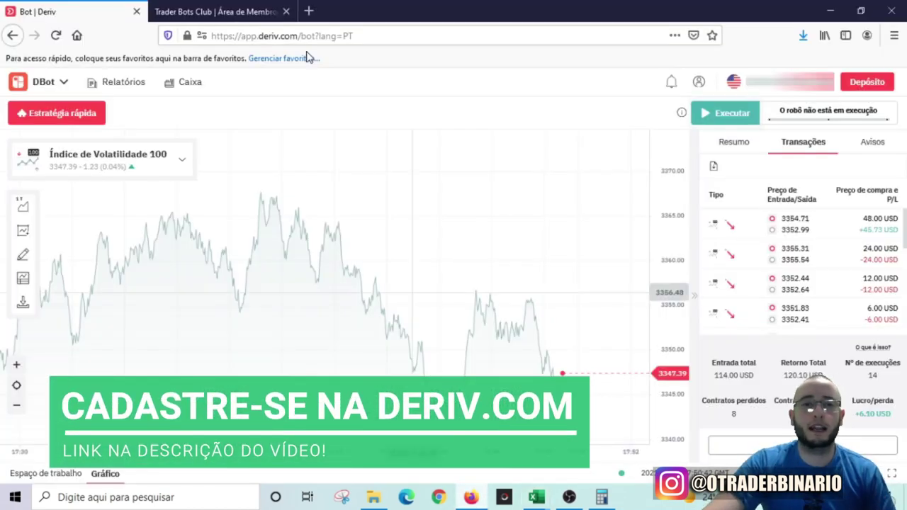
left_click(63, 83)
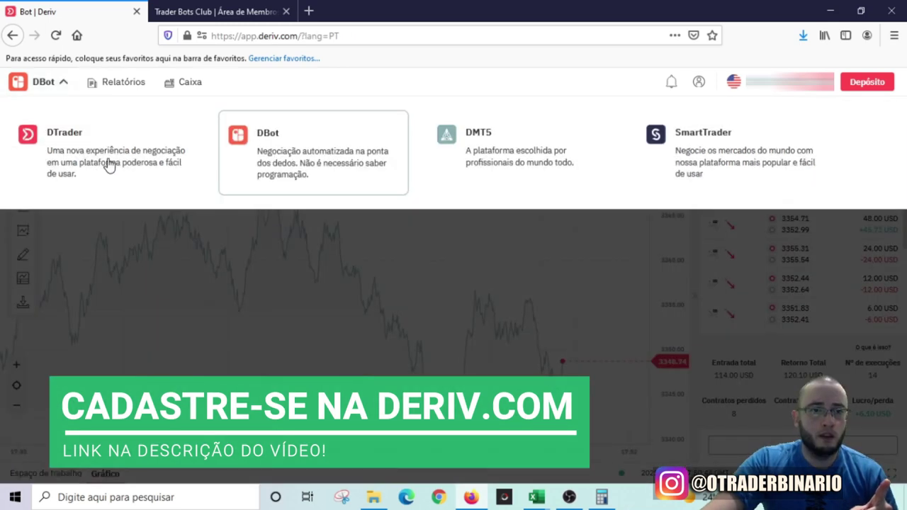
left_click(106, 163)
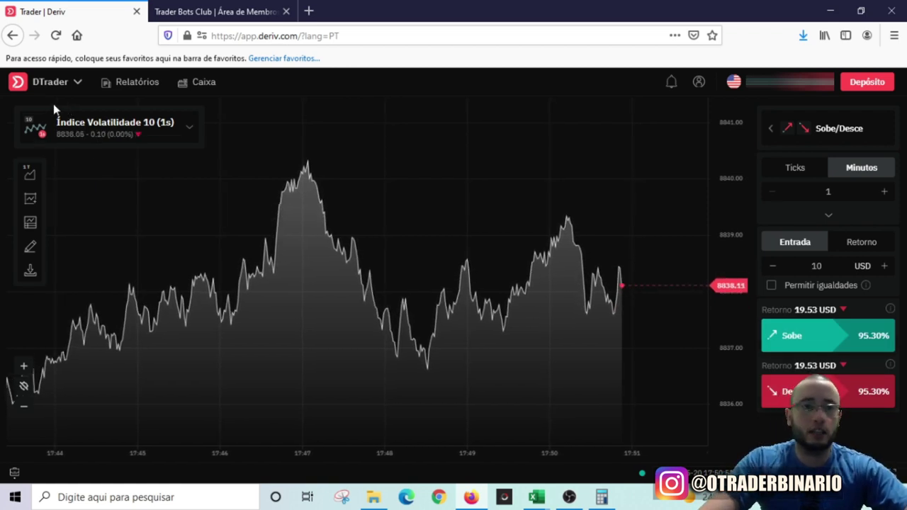
Step: Examine the price charts of Índice Volatilidade 10 (1s), Índice Volatility 10 and Índice Volatilidade 25 (1s)
left_click(117, 135)
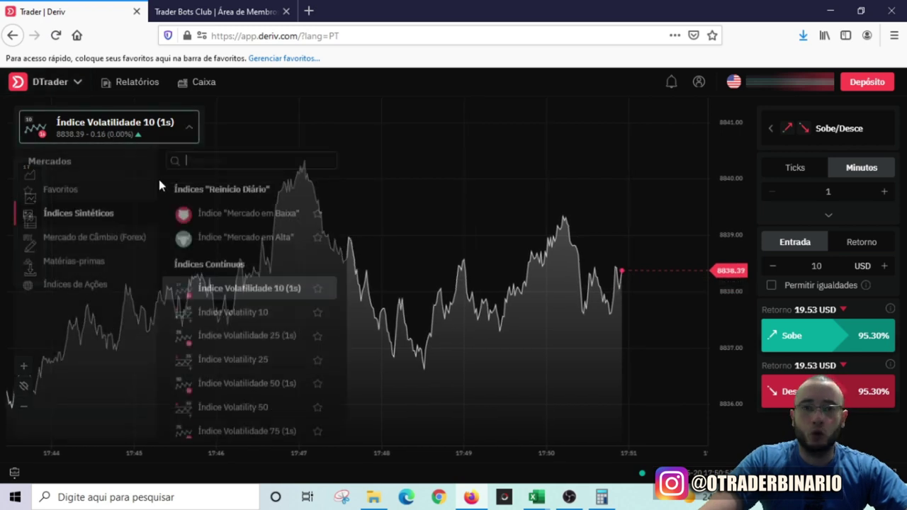
left_click(507, 234)
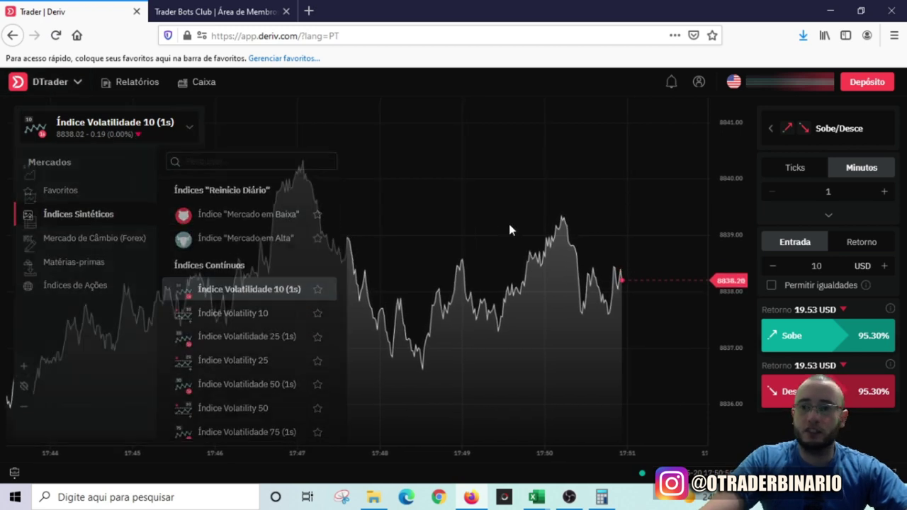
scroll(510, 224, "down", 5)
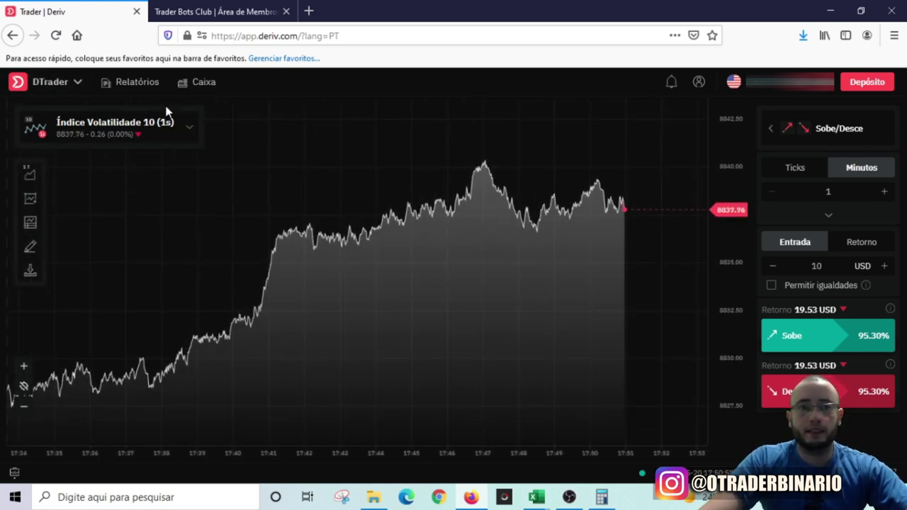
left_click(146, 134)
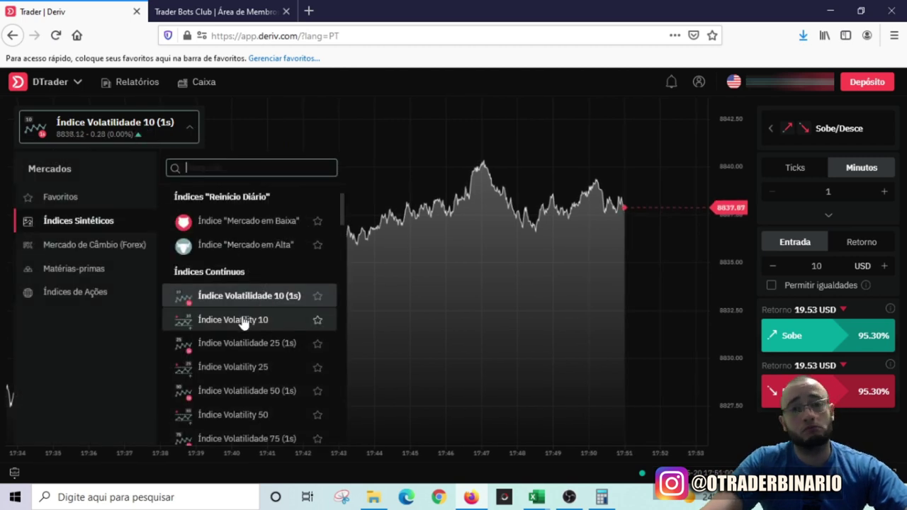
left_click(242, 321)
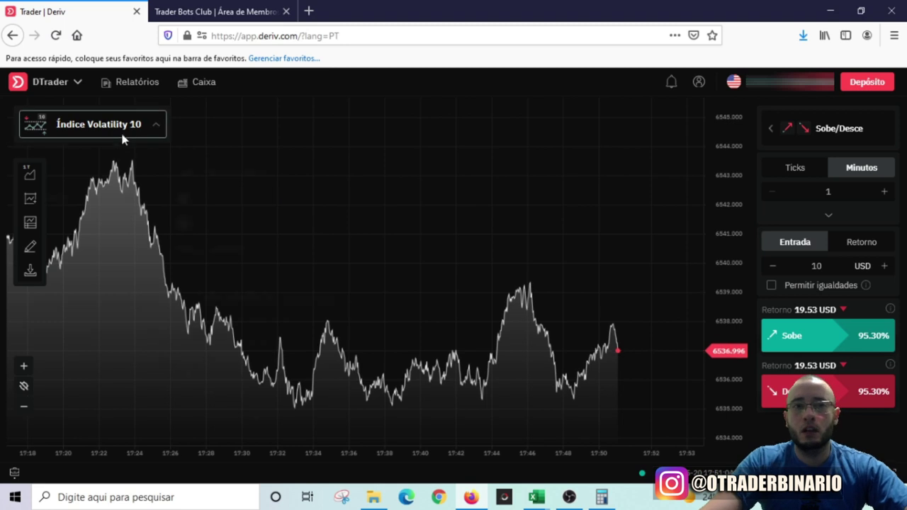
left_click(122, 139)
left_click(262, 337)
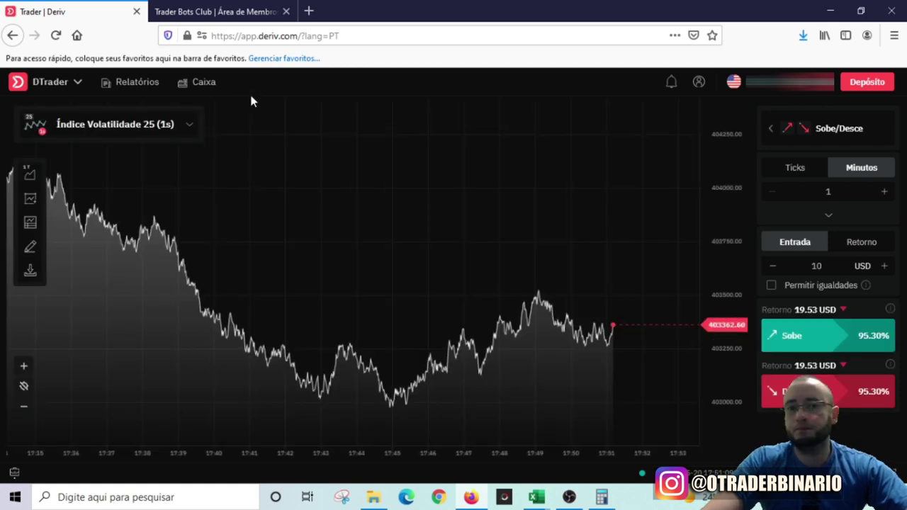
Step: Examine the price charts of Índice Volatility 25, Índice Volatilidade 50 (1s) and Índice Volatility 50
left_click(111, 136)
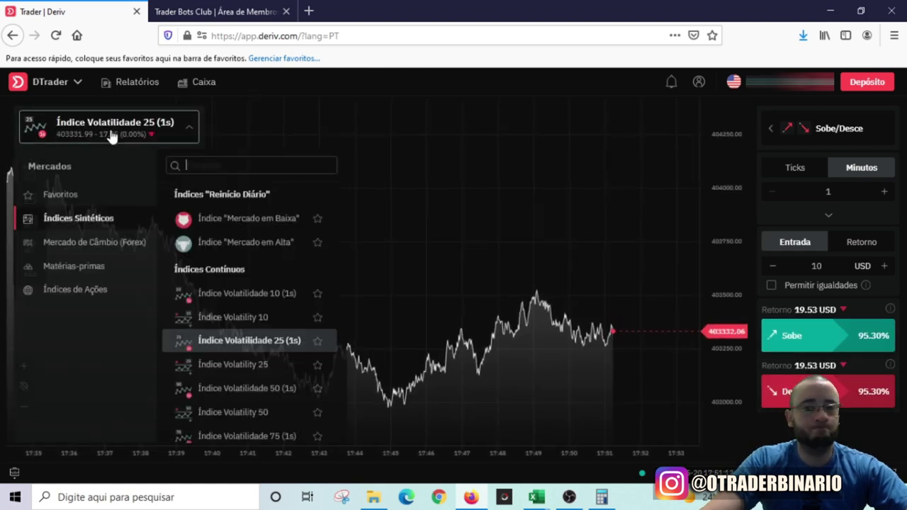
left_click(241, 368)
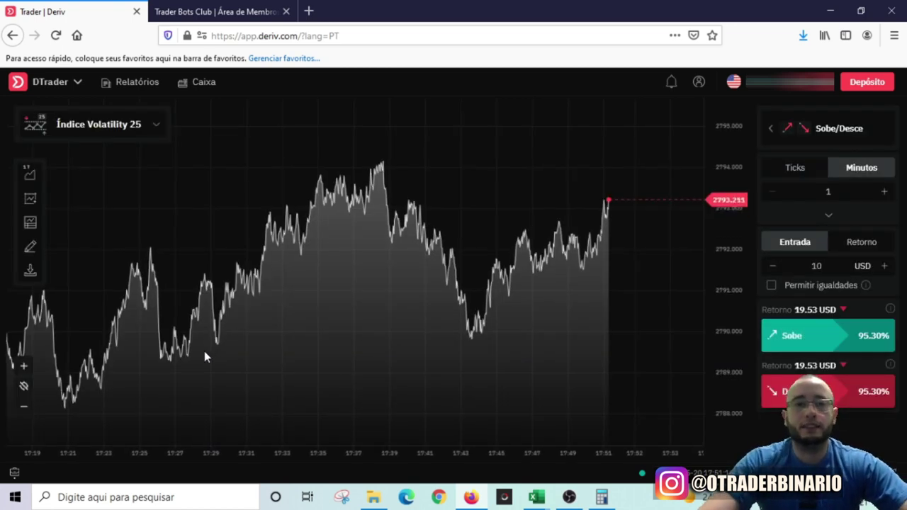
left_click(126, 145)
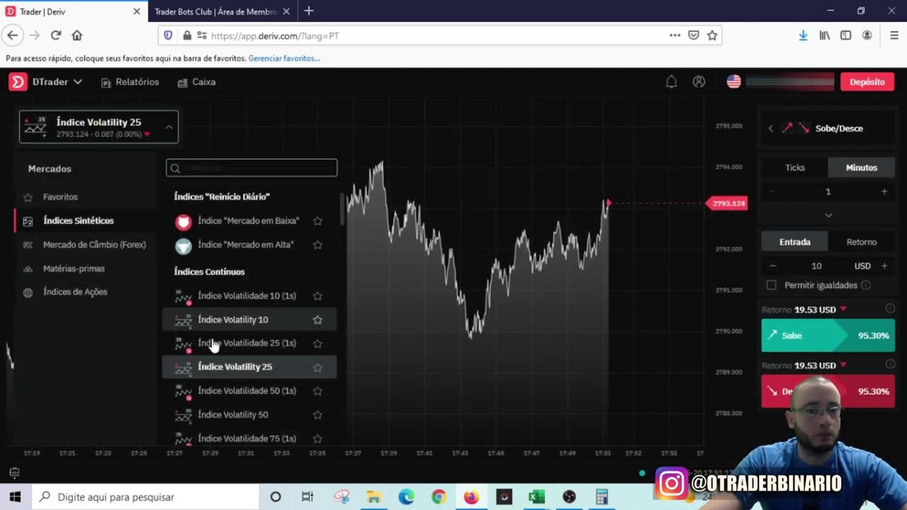
left_click(243, 390)
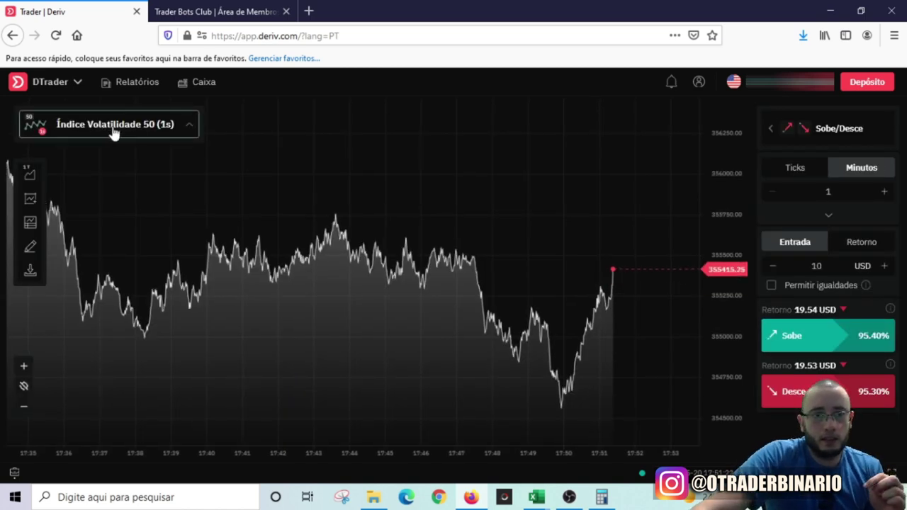
left_click(113, 134)
left_click(245, 424)
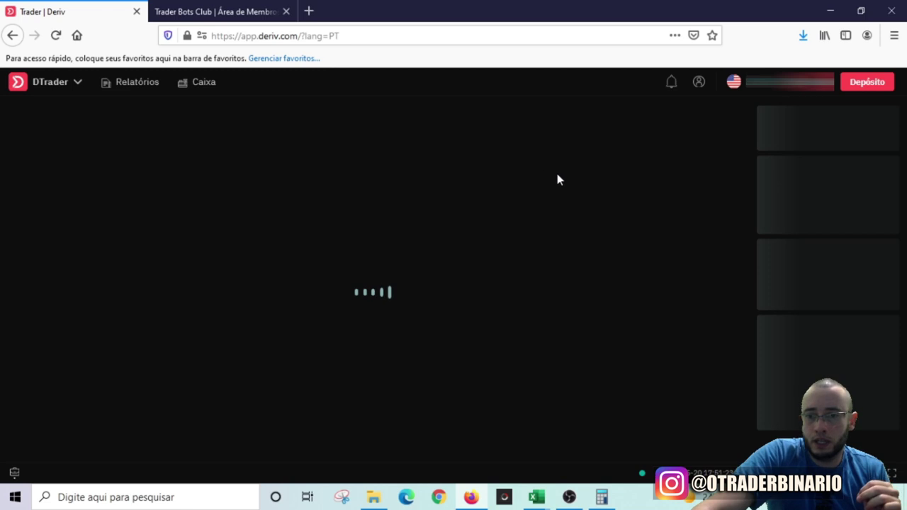
Step: Select the Índice Volatilidade 75 (1s) market and set the Sobe/Desce contract duration to 5 ticks
left_click(90, 122)
left_click(269, 435)
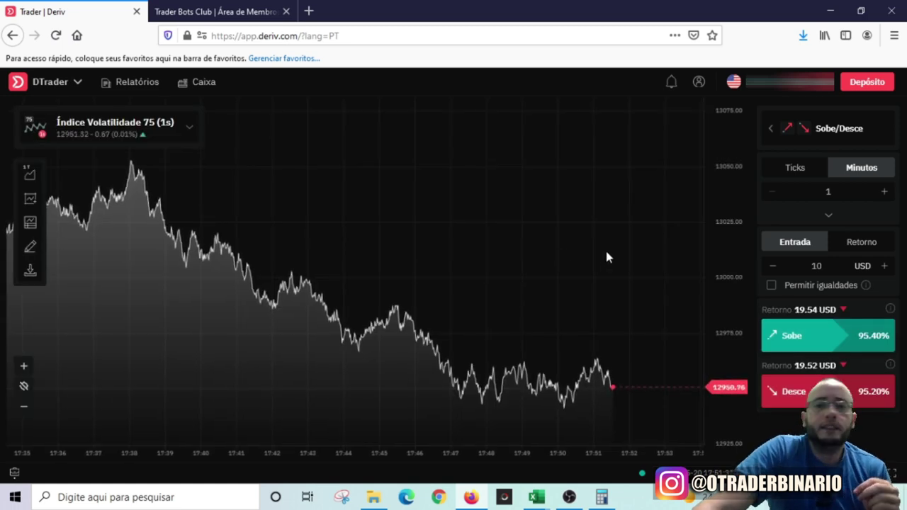
left_click_drag(547, 263, 425, 240)
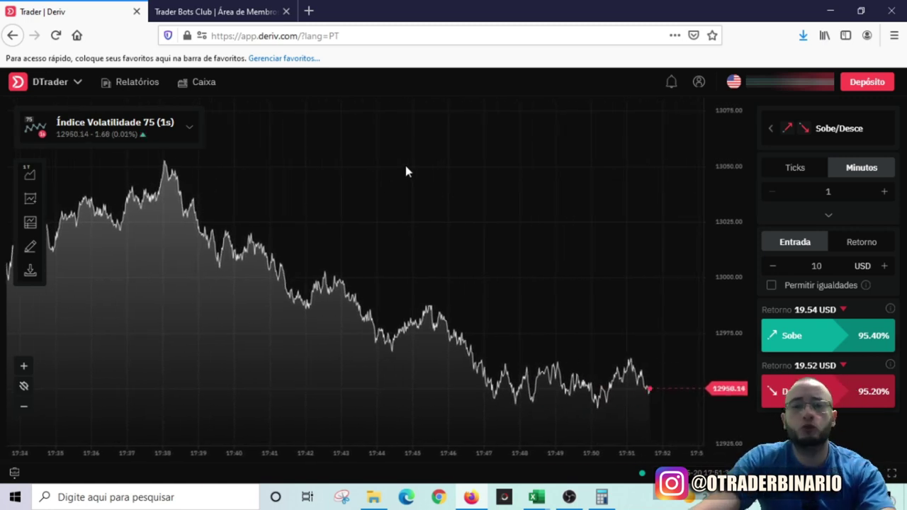
left_click(816, 170)
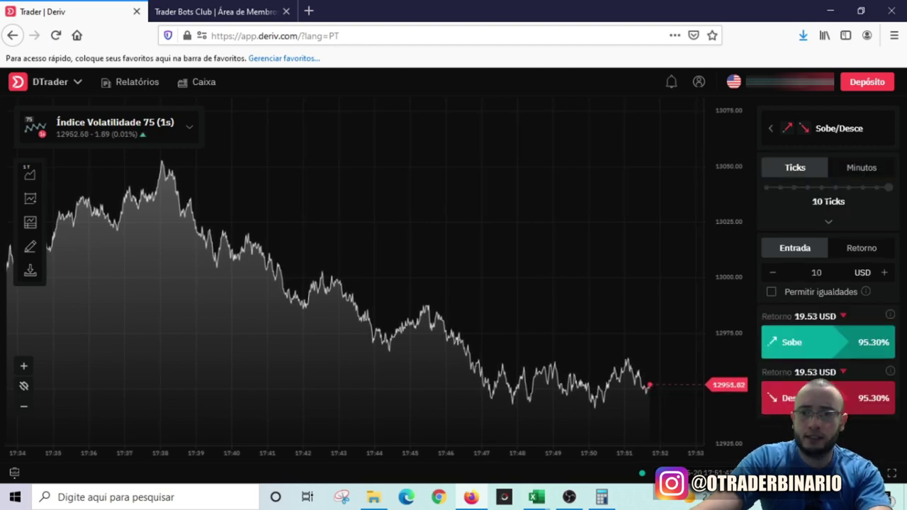
left_click(822, 188)
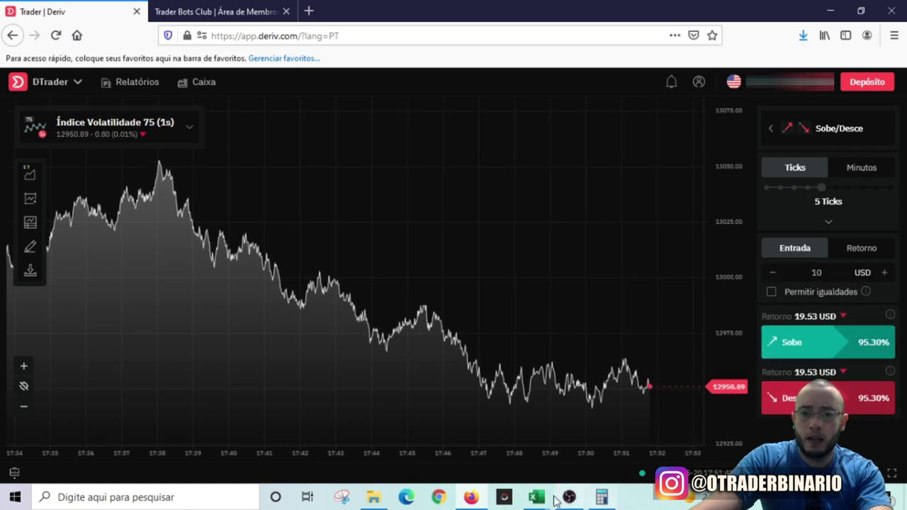
Step: Switch to the Planilha - Trader Consistente Manual - ALUNOS workbook and check its bankroll summary
mouse_move(537, 497)
left_click(495, 463)
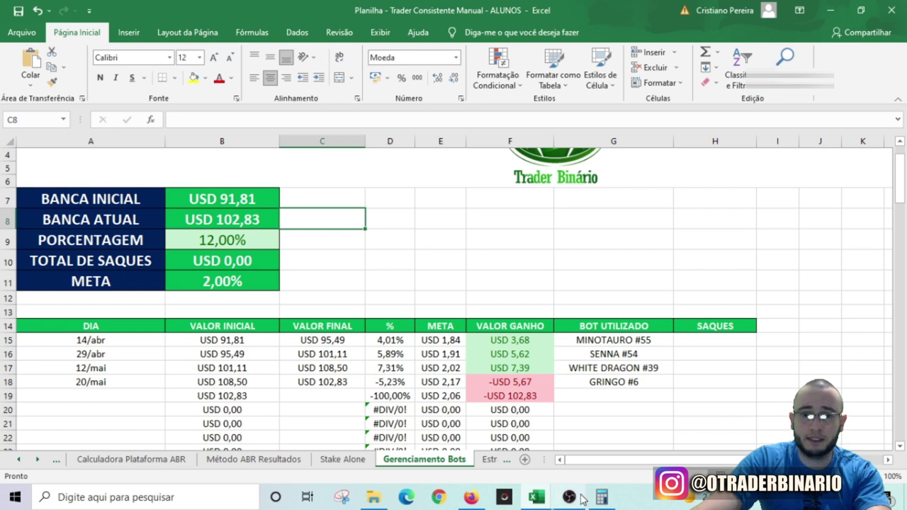
mouse_move(545, 506)
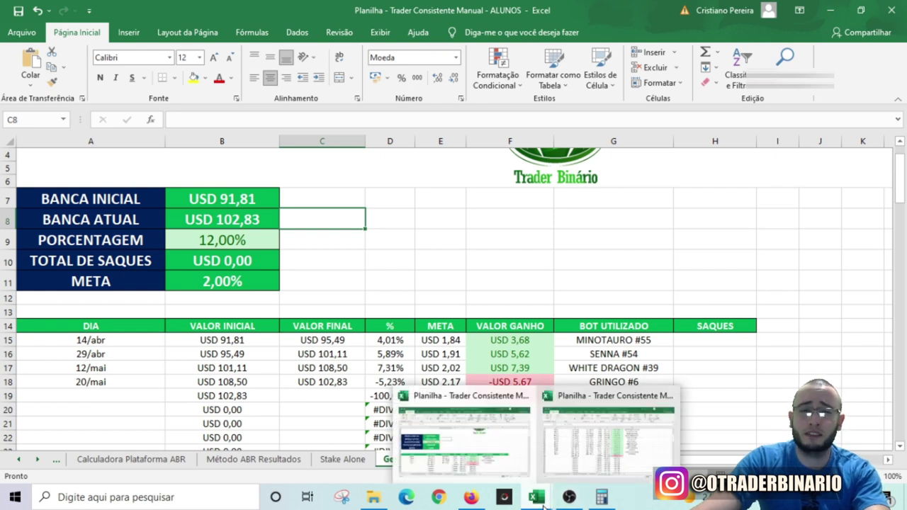
Step: Return to DTrader in Firefox and set the Sobe/Desce stake to 100 USD
left_click(473, 499)
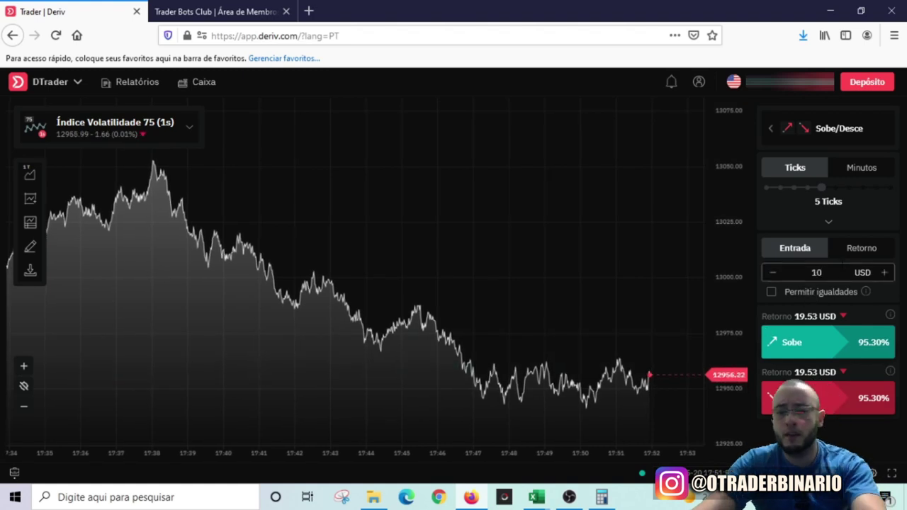
type("0")
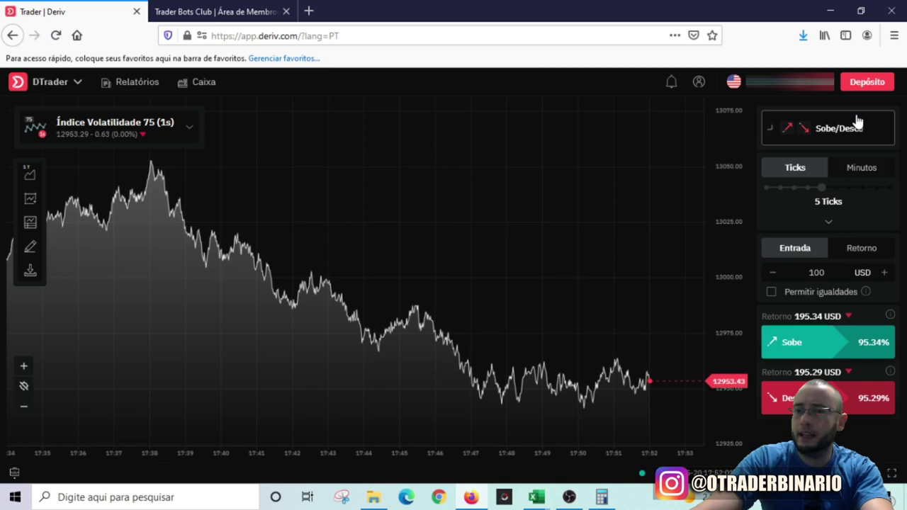
Step: Change the contract type to Superior/Inferior, set the barrier to +6, and buy an Inferior contract
left_click(858, 122)
left_click(634, 301)
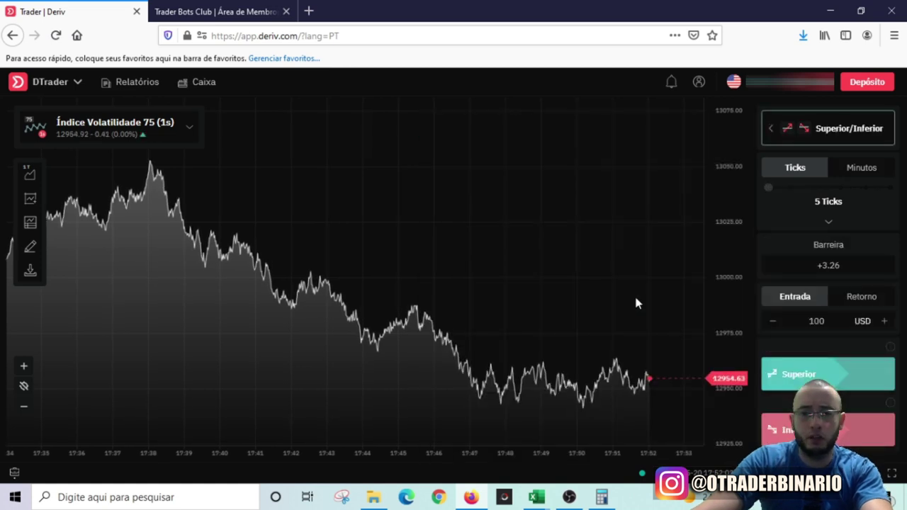
left_click(828, 265)
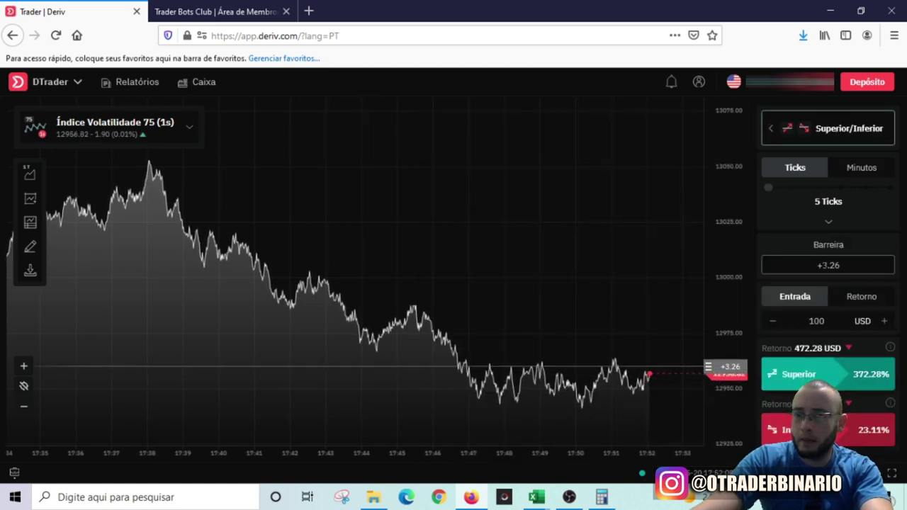
double_click(832, 265)
type("5")
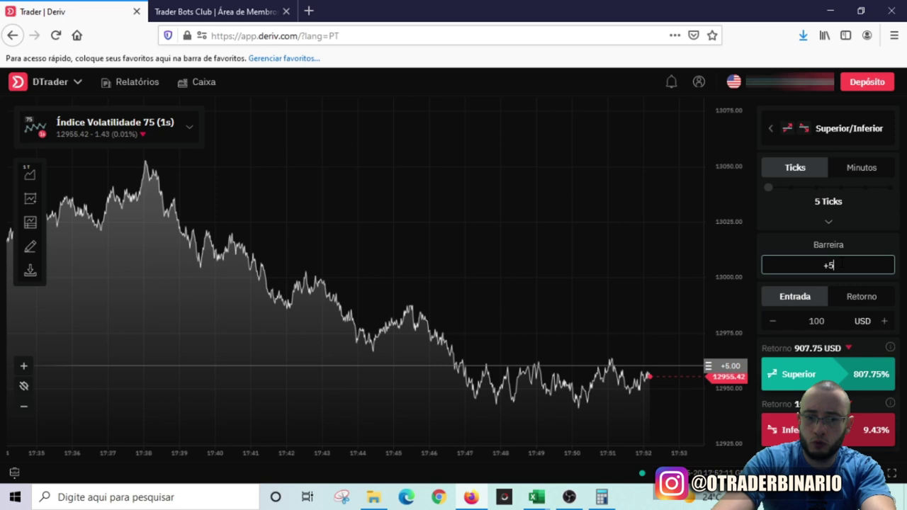
key("BackSpace")
type("6")
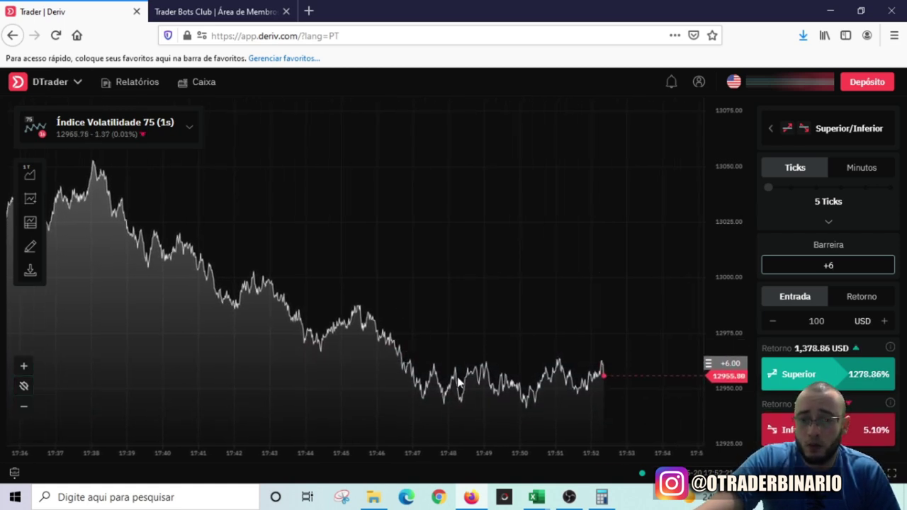
left_click(815, 430)
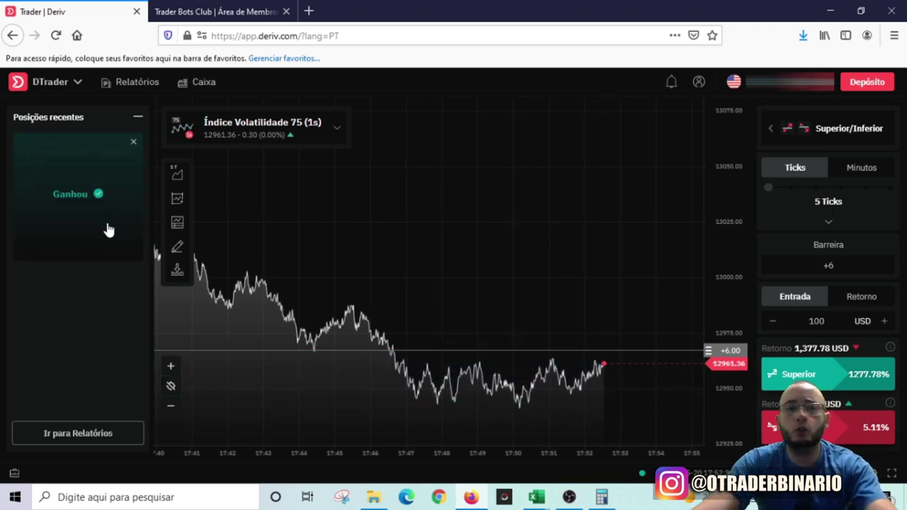
Step: Switch to the Windows calculator and add the 5,10 profit to the 102,83 bankroll from the ALUNOS workbook
left_click(537, 497)
left_click(601, 497)
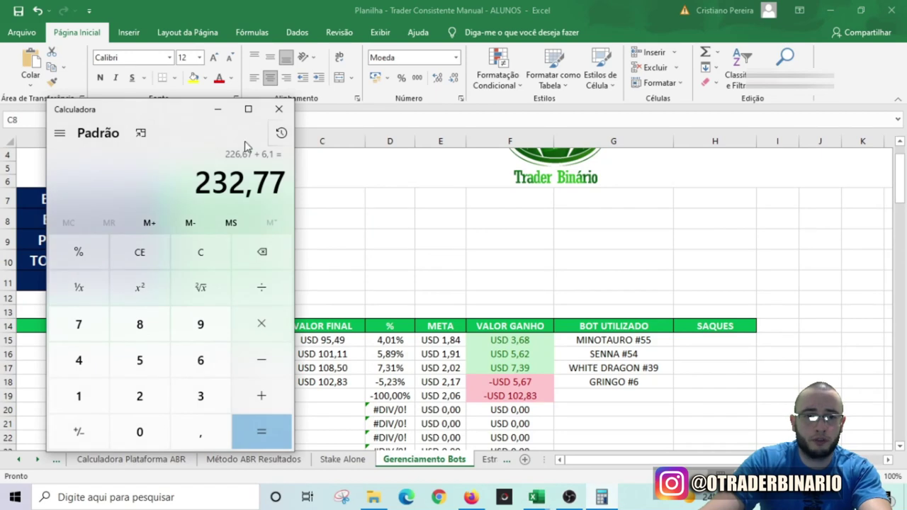
left_click_drag(164, 109, 529, 119)
type("10")
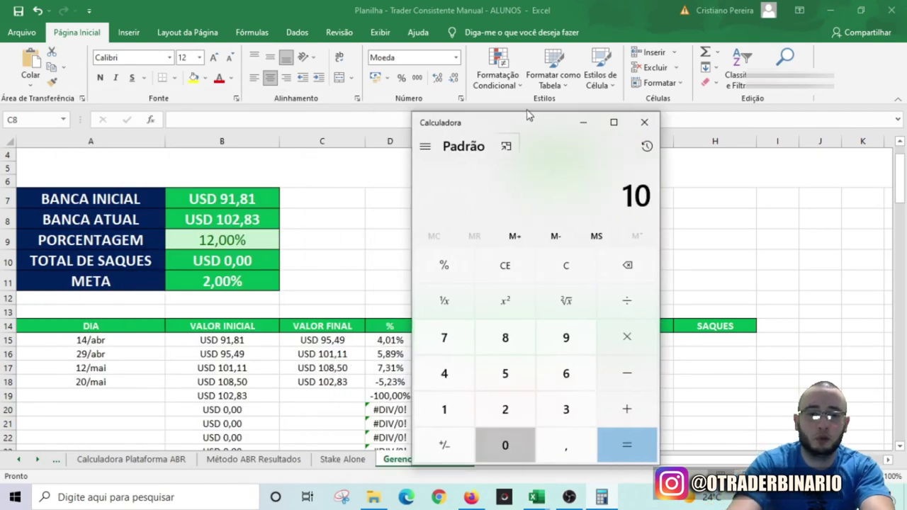
type("2,83")
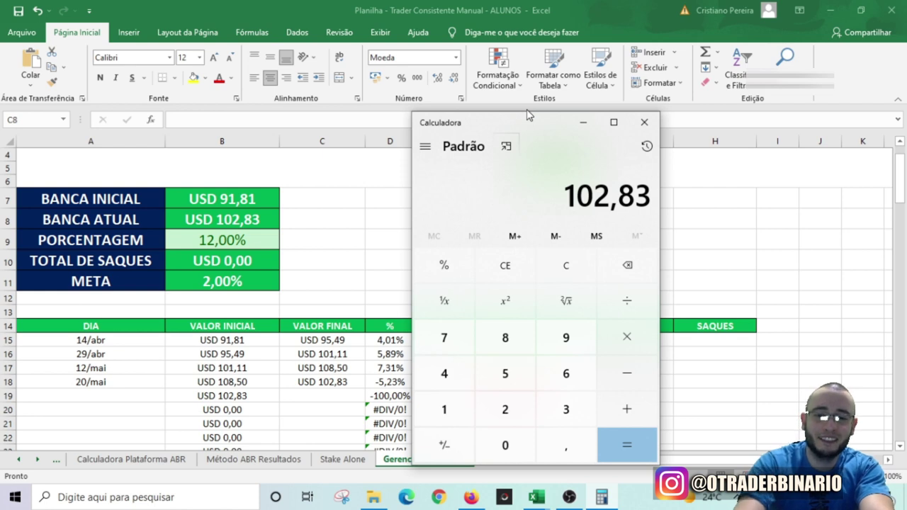
left_click(472, 497)
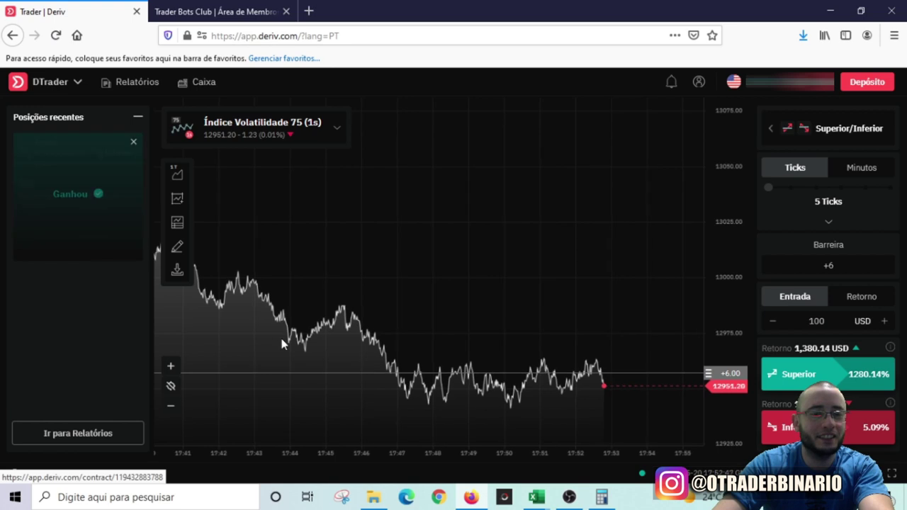
left_click(603, 498)
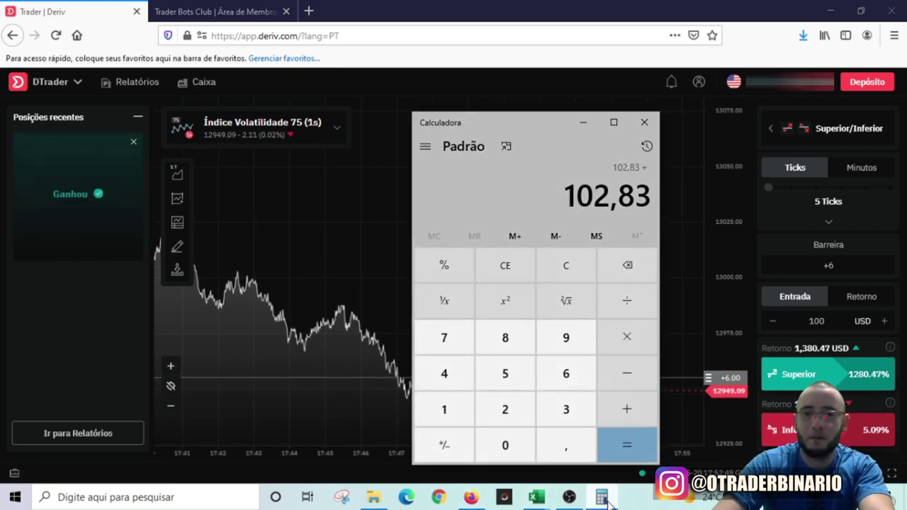
type("5,10")
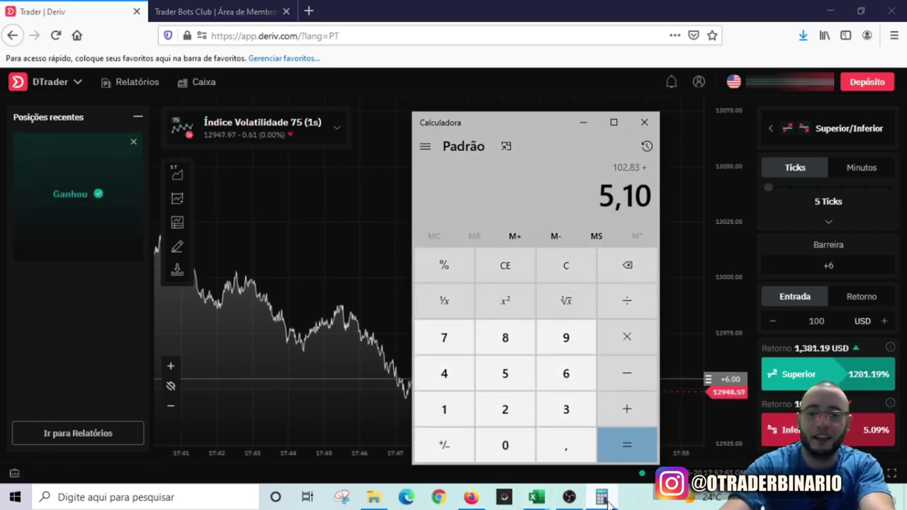
key("Return")
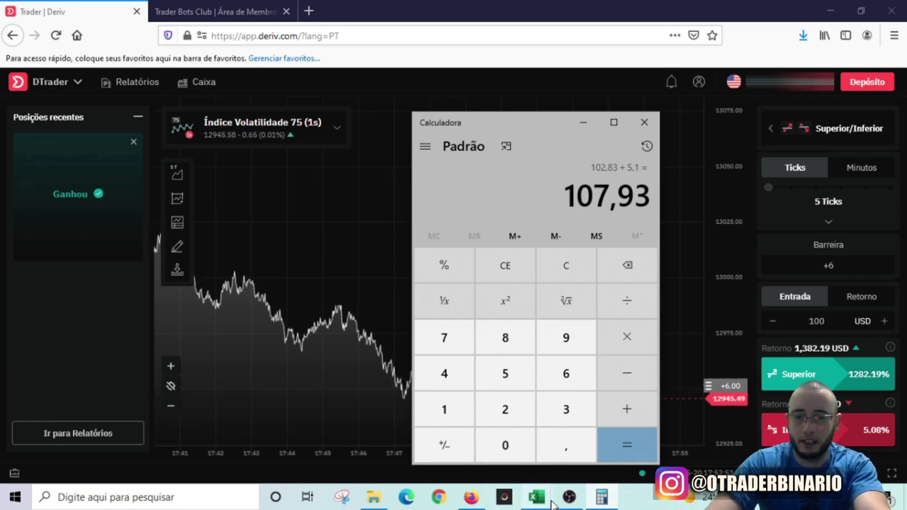
Step: In the ALUNOS workbook in Excel, enter 107,93 as the 20/mai final value in C18 and as BANCA ATUAL in B8
mouse_move(536, 499)
left_click(482, 420)
left_click(345, 382)
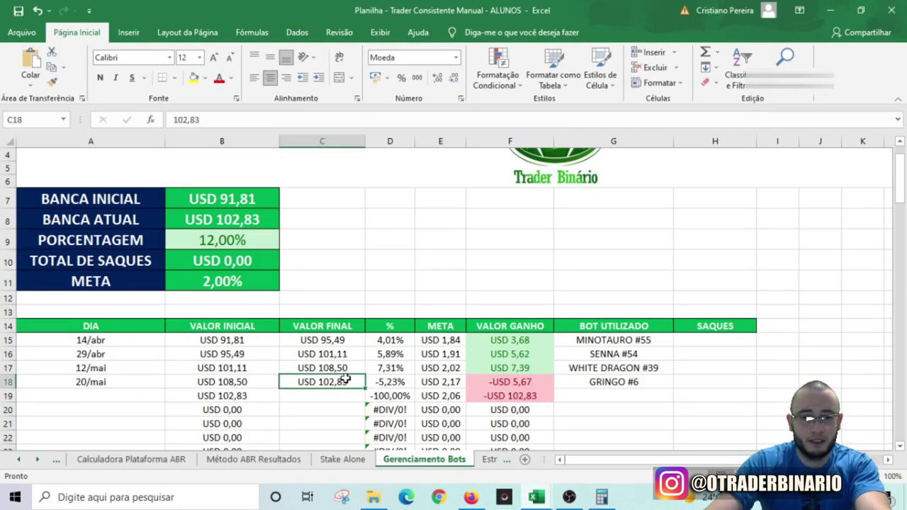
type("10")
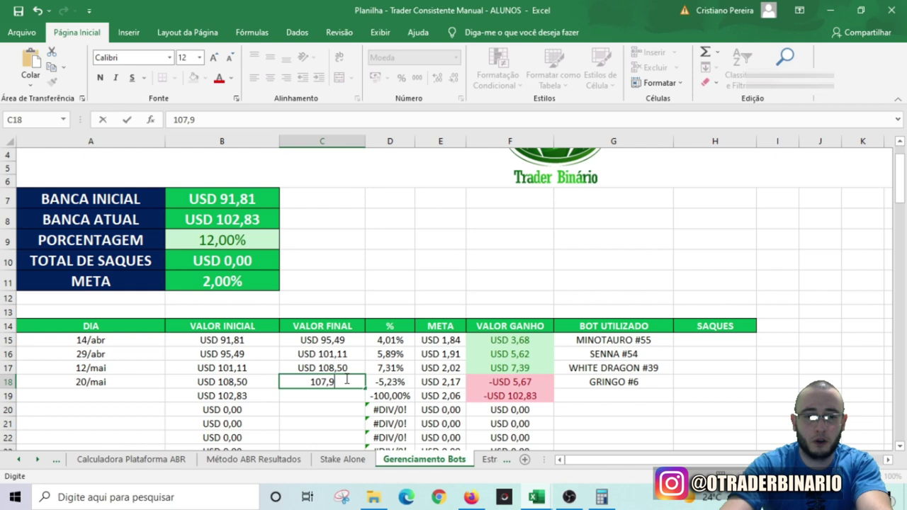
left_click(446, 256)
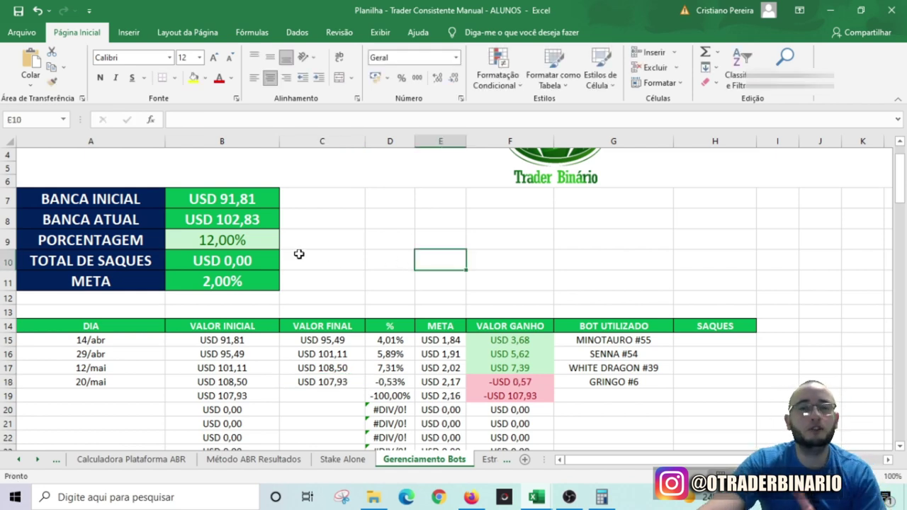
left_click(254, 223)
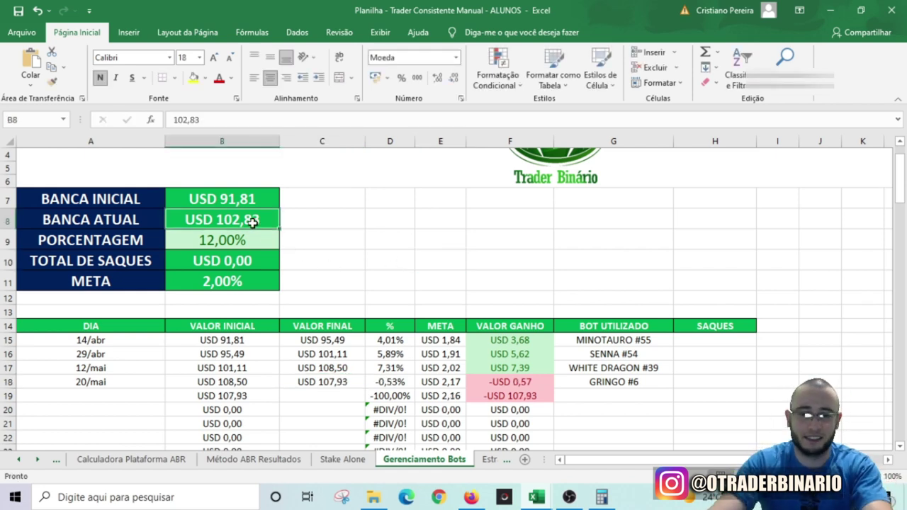
type("107,93")
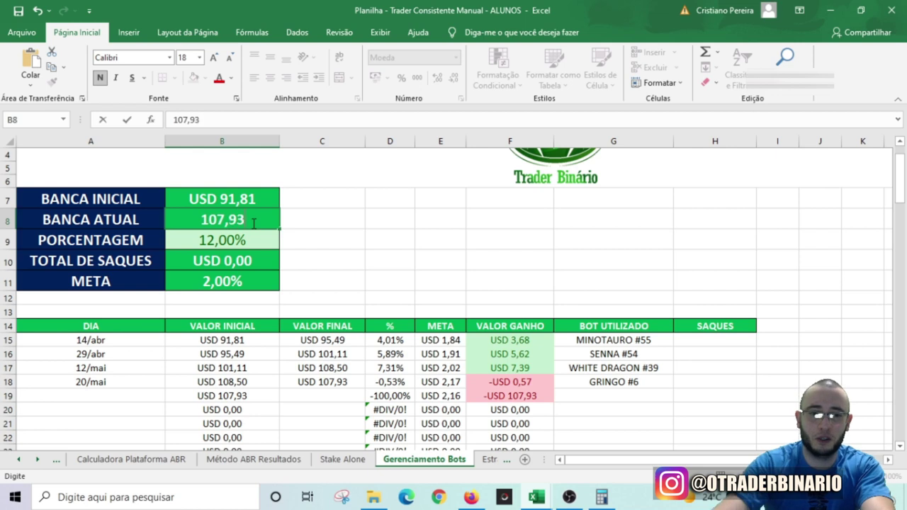
left_click(383, 215)
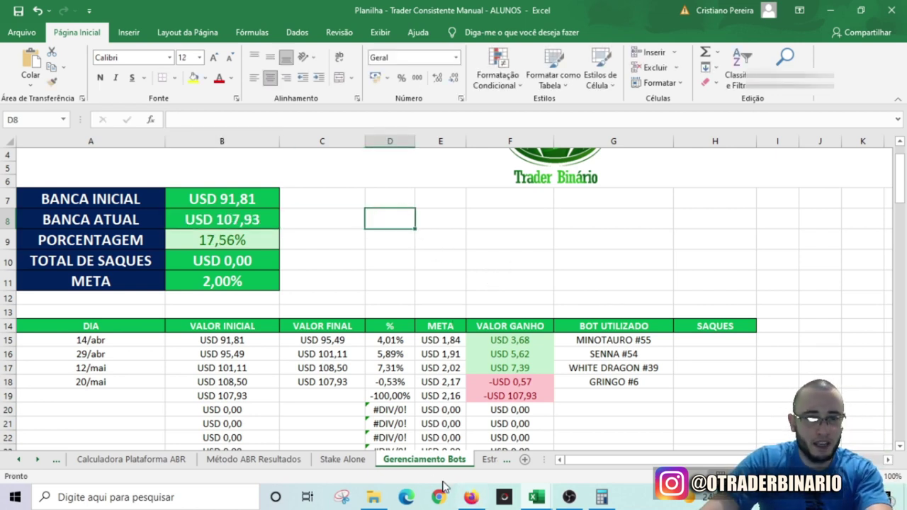
Step: Check the 20/mai row in the Planilha - Trader Consistente Manual workbook, and set the DTrader stake to 200 USD in Firefox
mouse_move(537, 497)
left_click(588, 462)
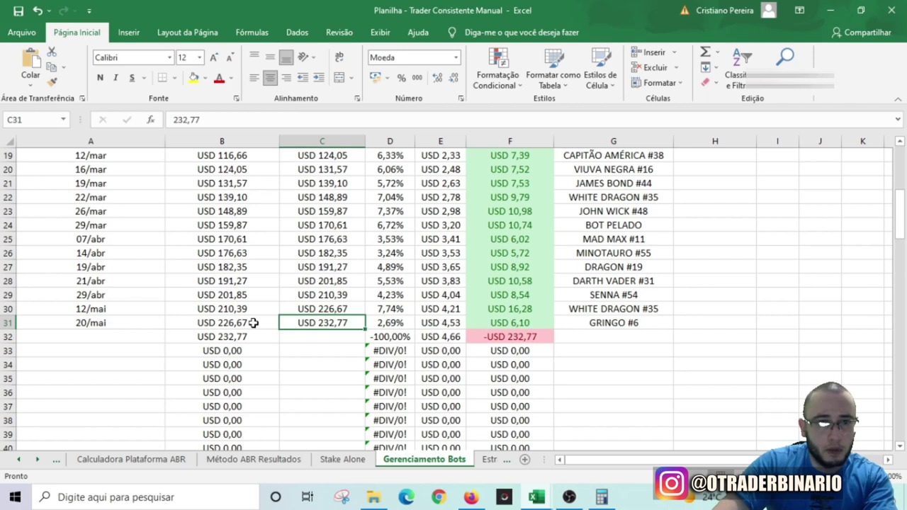
left_click(472, 497)
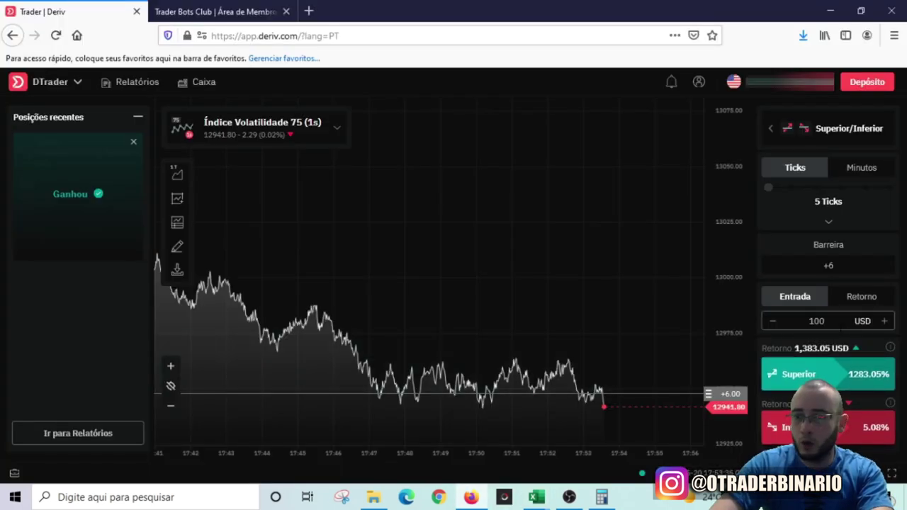
double_click(817, 321)
type("2009")
key("BackSpace")
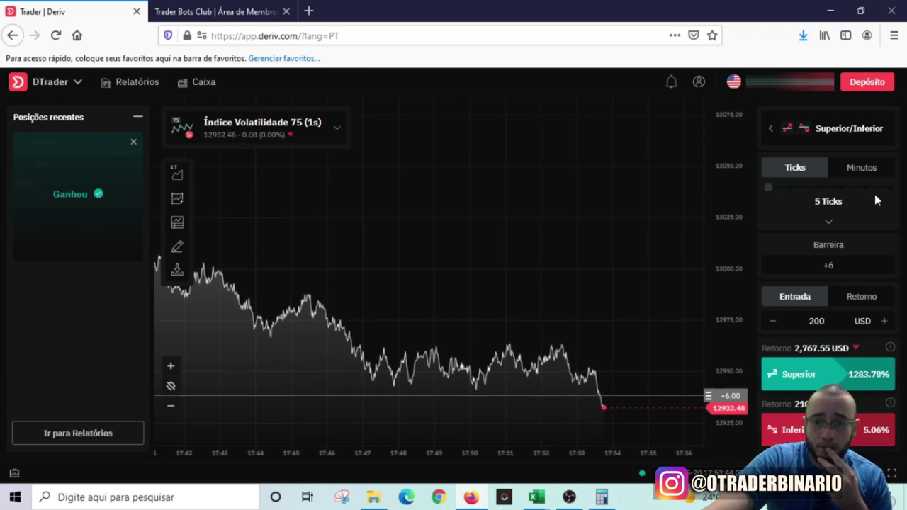
Step: Set the Superior/Inferior contract to 10 ticks with a +8 barrier and buy an Inferior contract
scroll(669, 255, "up", 2)
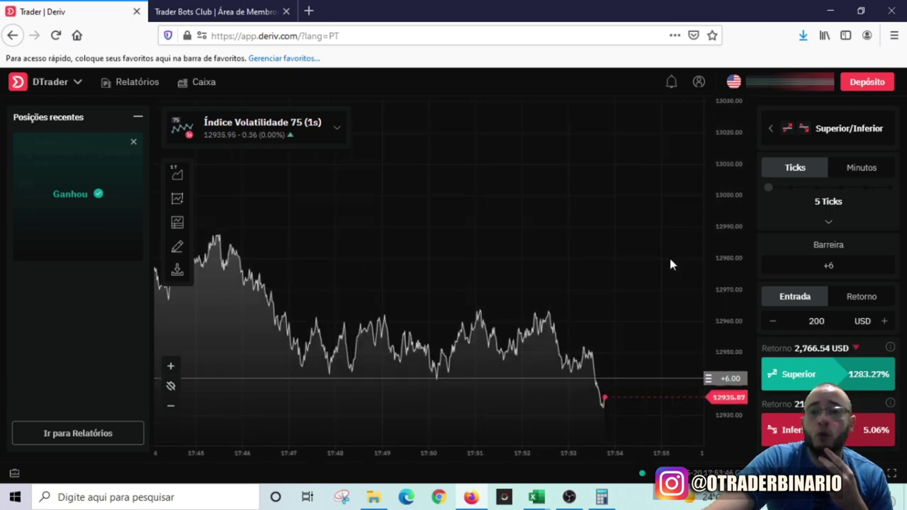
scroll(672, 259, "down", 2)
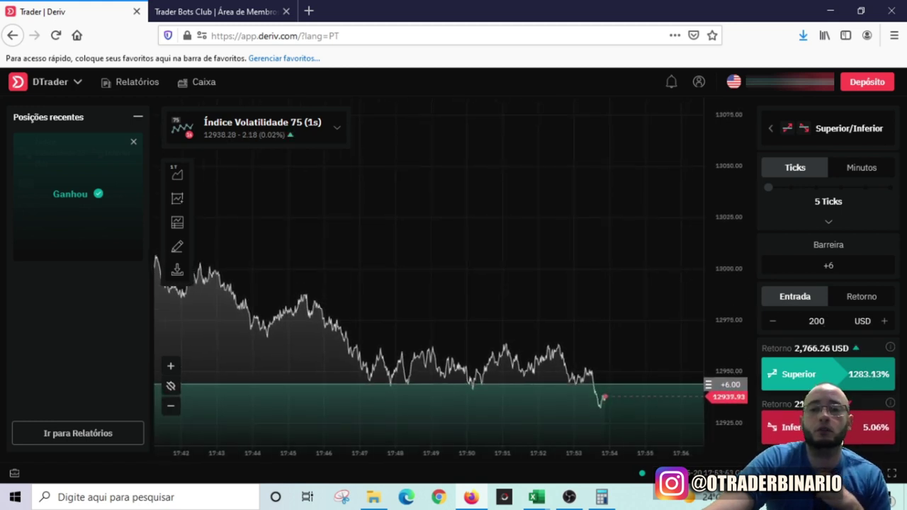
left_click(894, 188)
left_click(891, 190)
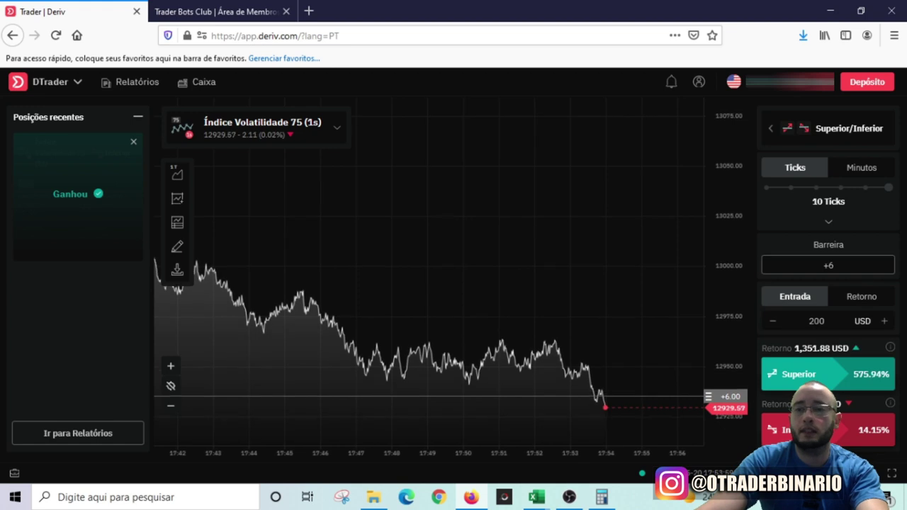
left_click(830, 265)
key("BackSpace")
type("8")
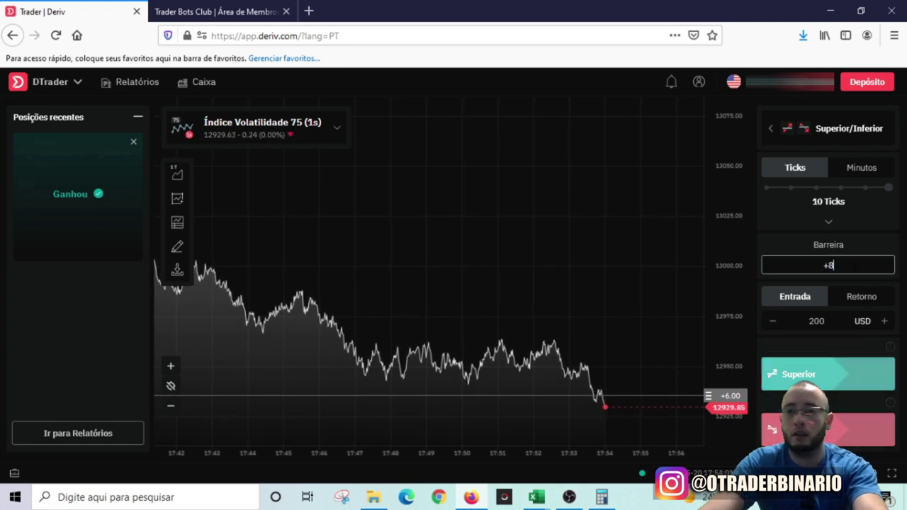
key("BackSpace")
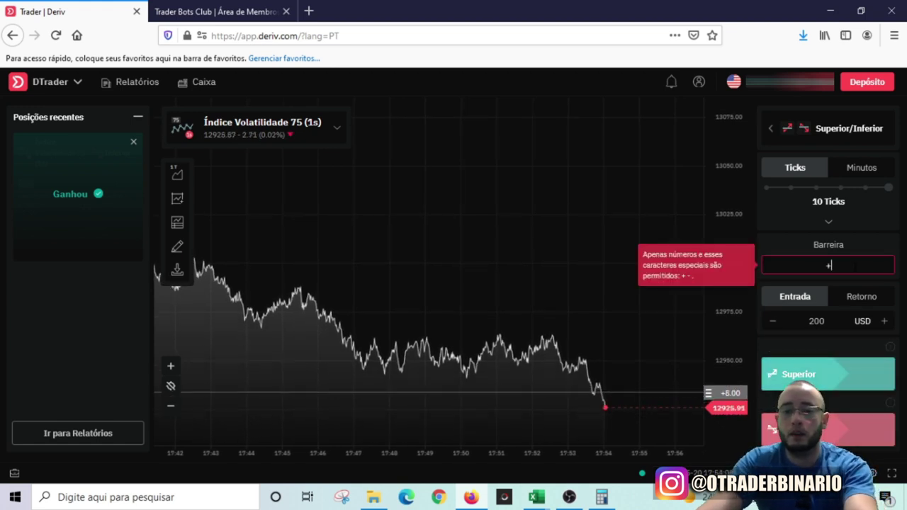
type("8")
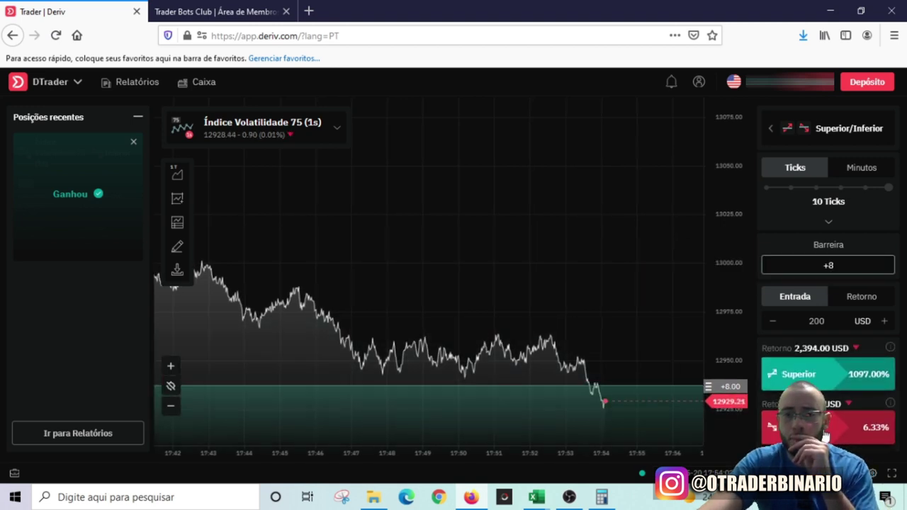
left_click(823, 434)
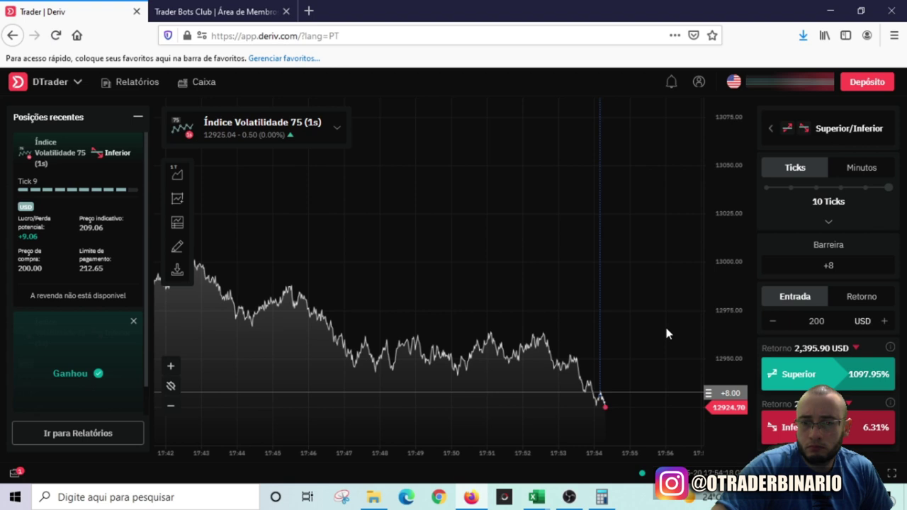
Step: In the Windows calculator, add the 12,65 profit to the 232,77 bankroll from the Planilha - Trader Consistente Manual workbook
mouse_move(61, 173)
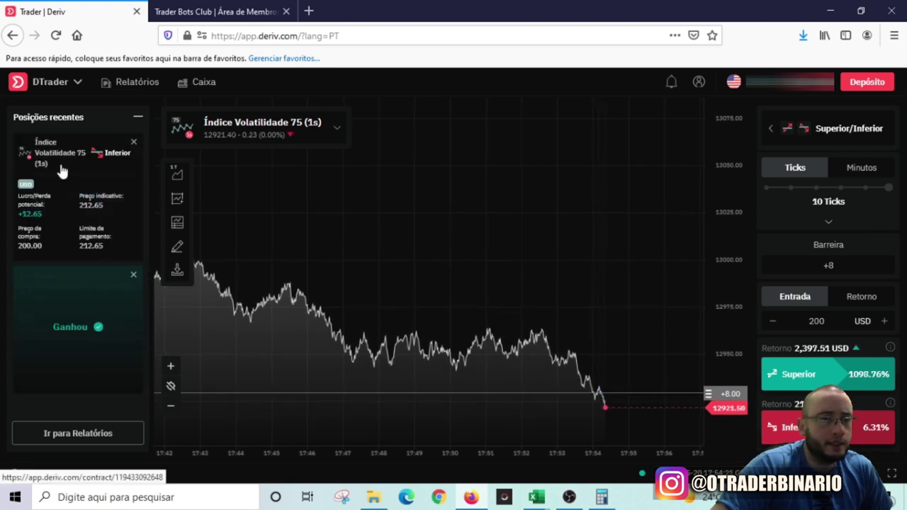
left_click(600, 496)
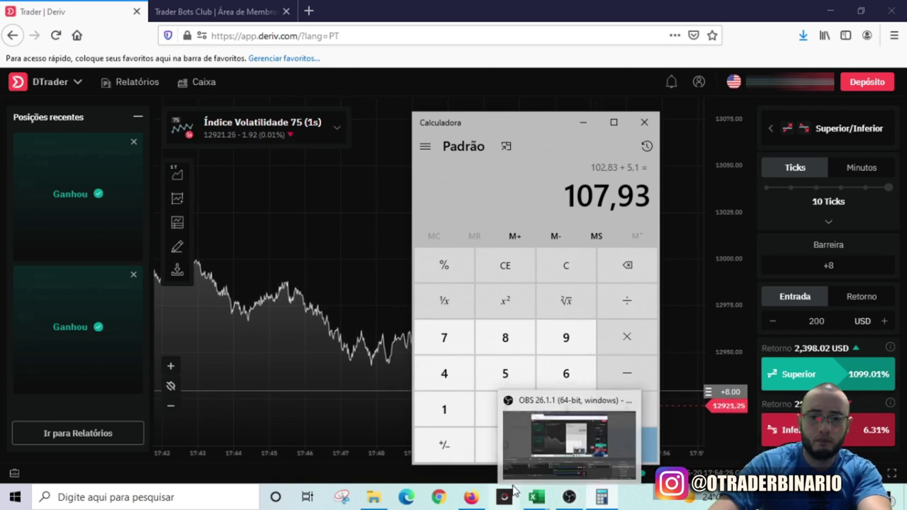
type("12,65 +")
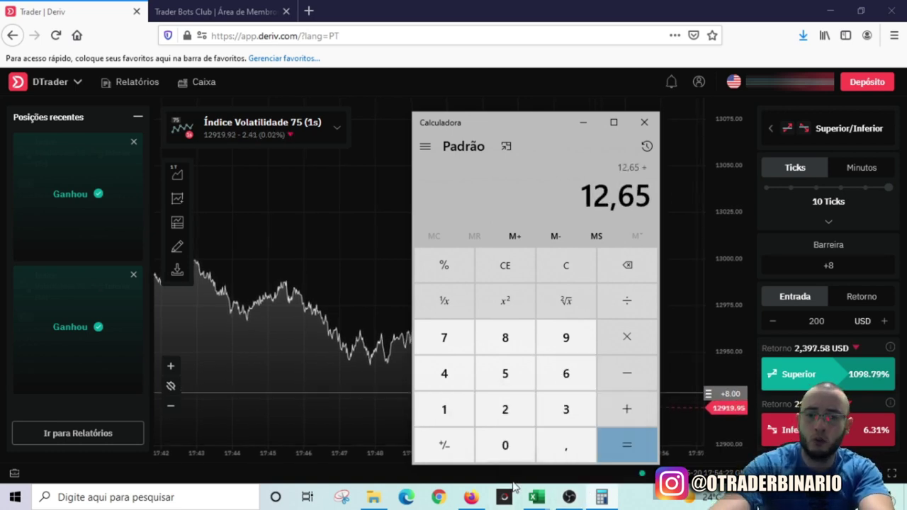
mouse_move(536, 497)
left_click(603, 436)
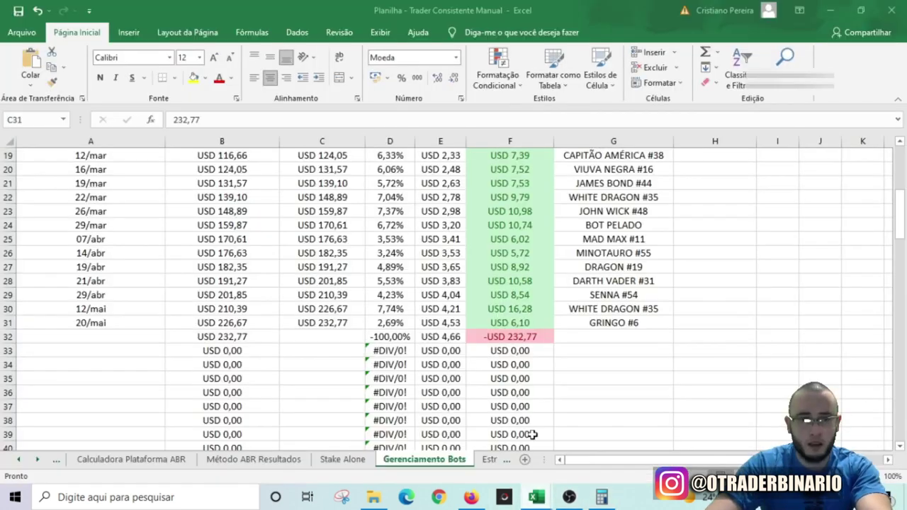
left_click(602, 496)
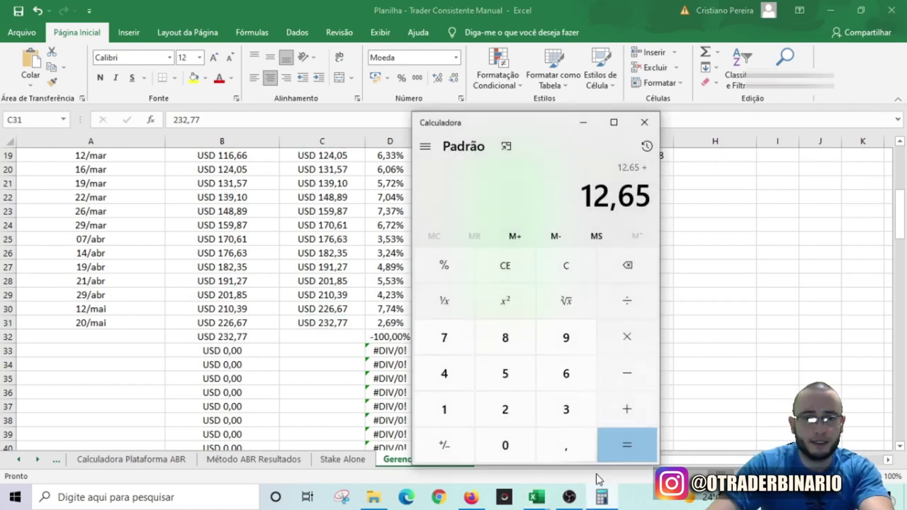
type("232,77")
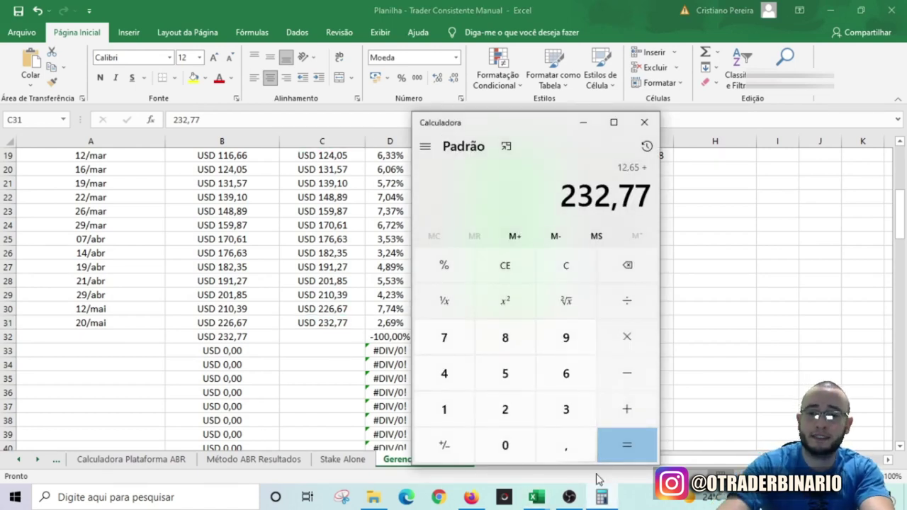
key("Return")
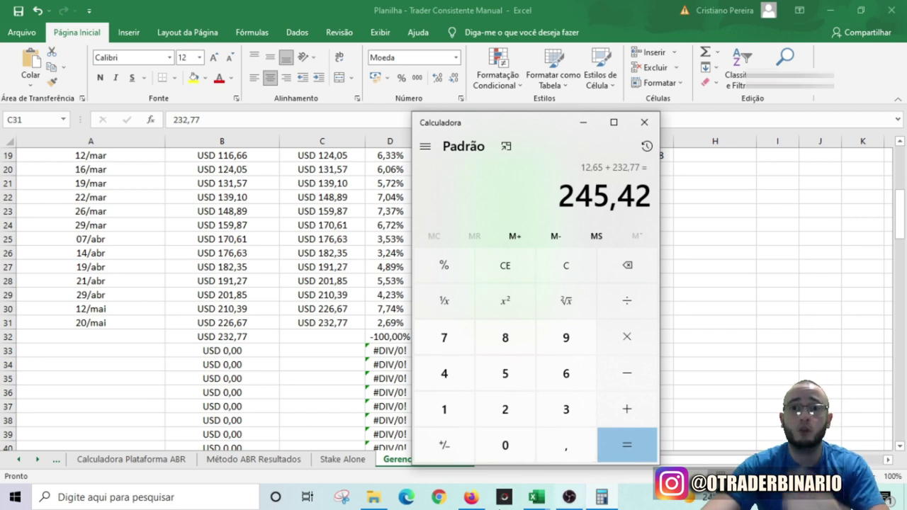
Step: Enter 245,42 as the final value for 20/mai in C31 of the Planilha - Trader Consistente Manual workbook
left_click(330, 323)
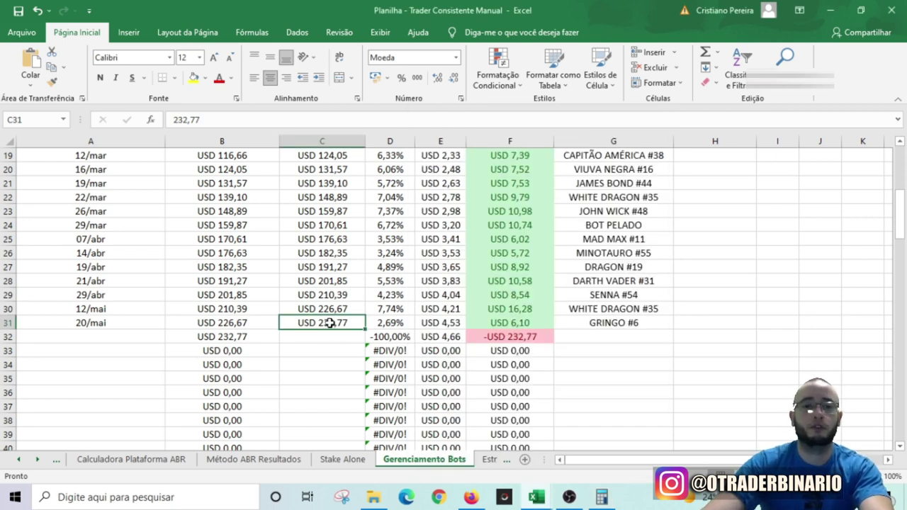
type("245,")
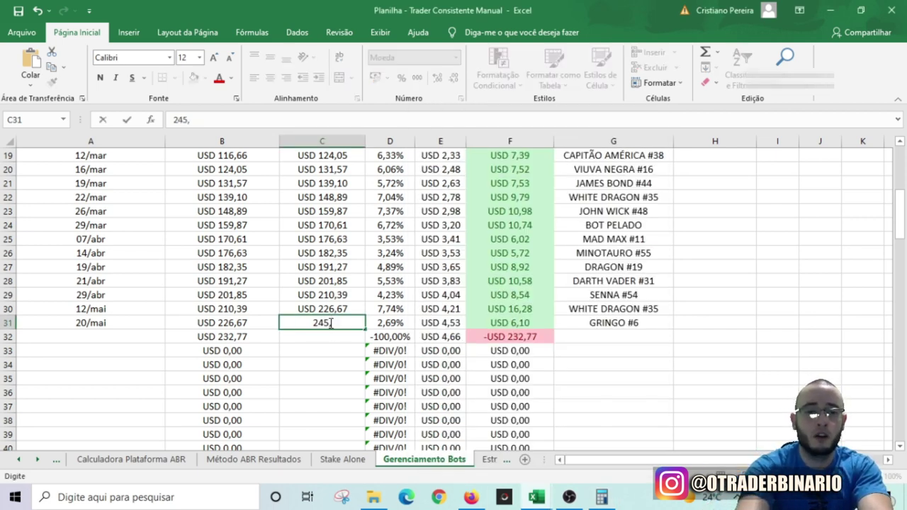
type("42")
key("Tab")
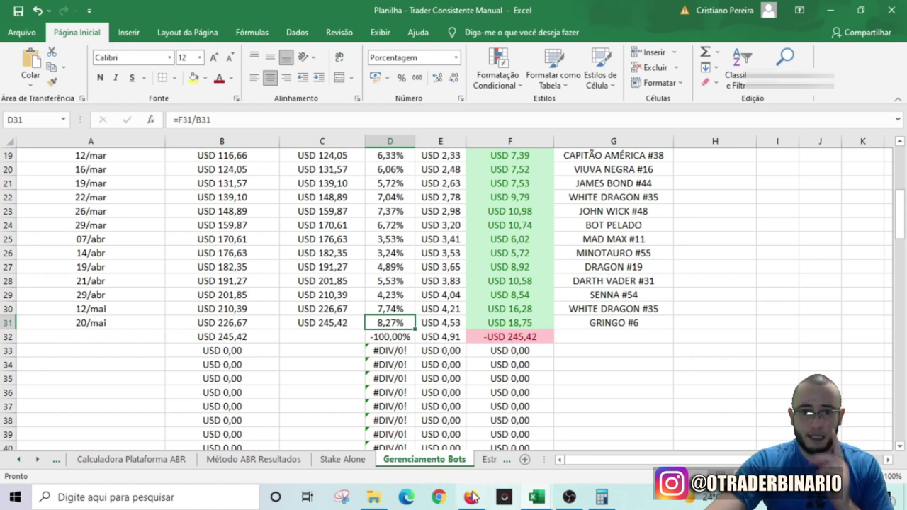
Step: Review the 20/mai results on the Gerenciamento Bots sheets of the ALUNOS workbook and the Planilha - Trader Consistente Manual workbook
mouse_move(539, 499)
left_click(514, 463)
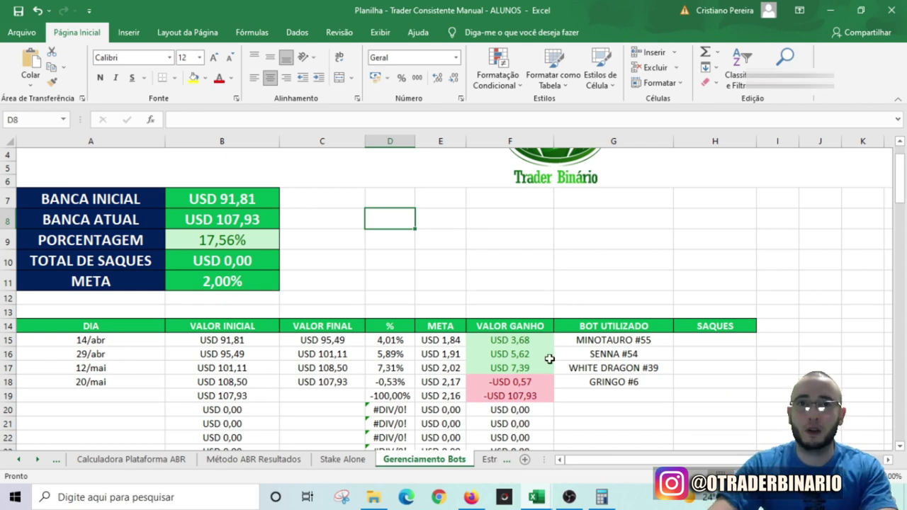
left_click(493, 260)
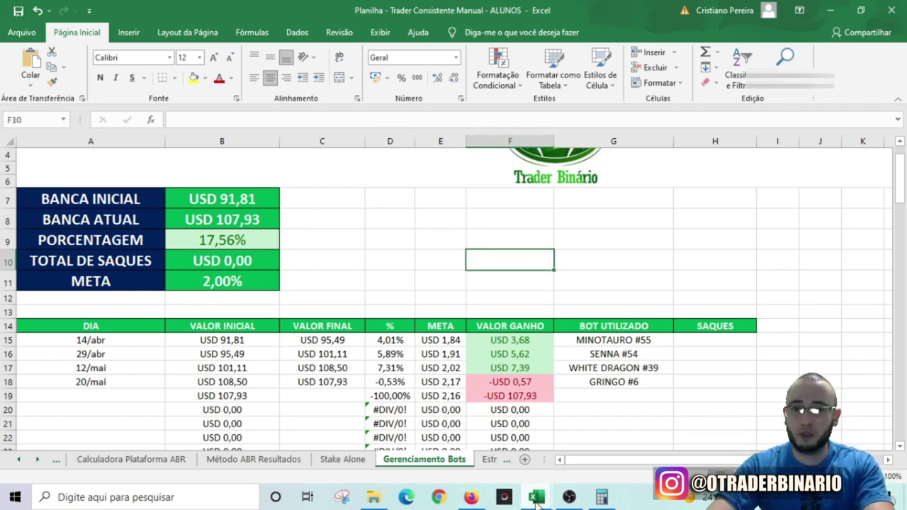
left_click(594, 454)
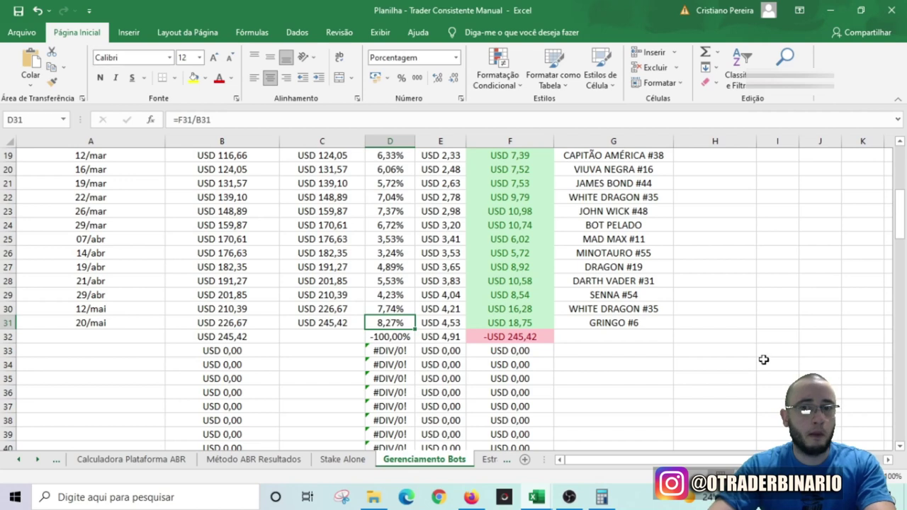
left_click(753, 364)
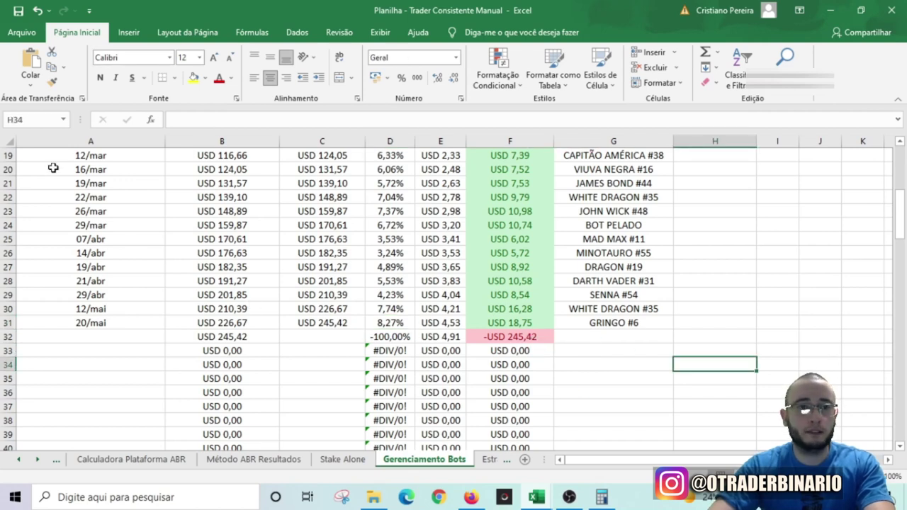
Step: Switch to DTrader in Firefox and clear the two won contracts from the recent positions
left_click(472, 497)
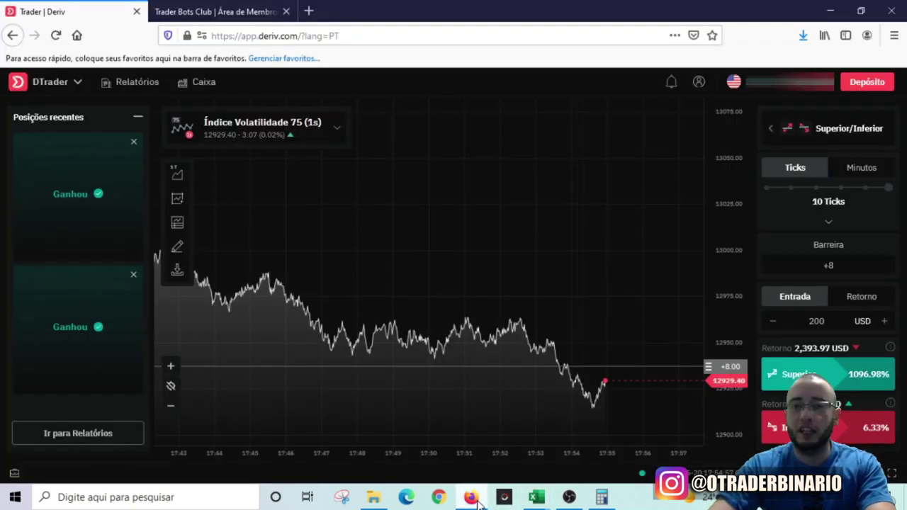
left_click(133, 144)
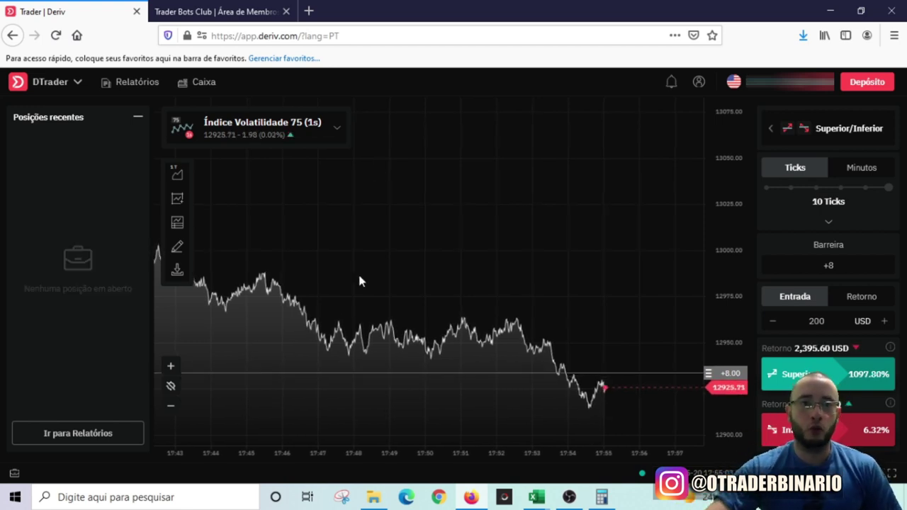
Step: Open the Trader Consistente course site from the Trader Bots Club members' area
left_click(259, 9)
mouse_move(273, 129)
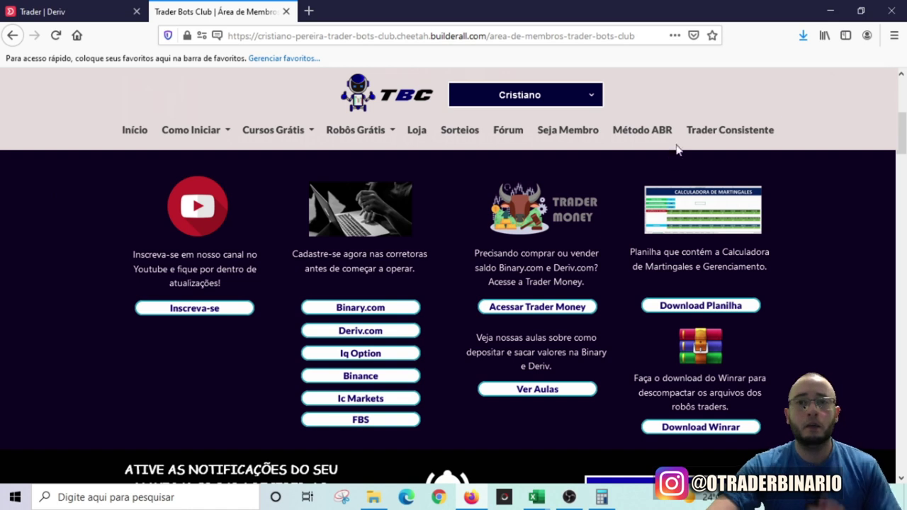
left_click(709, 130)
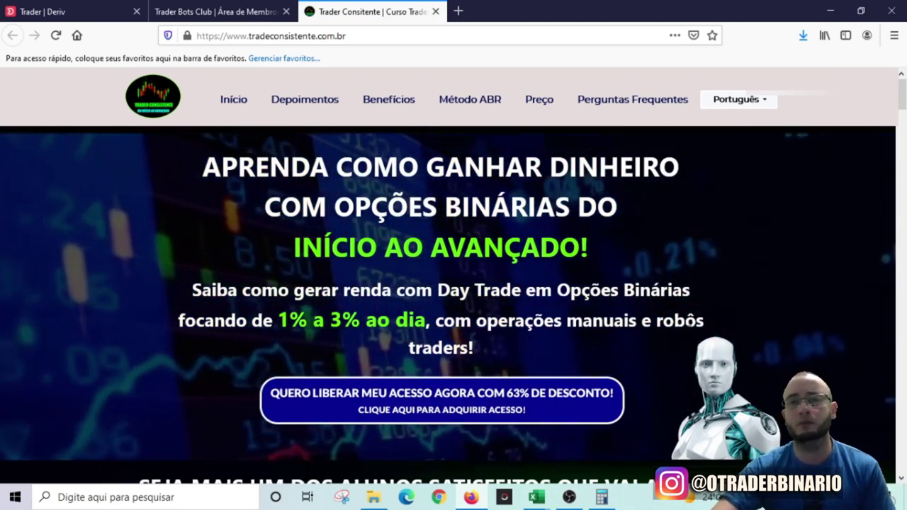
Step: Examine the Trader Consistente page's testimonials, trading robots section, Método ABR presentation and its attention note
scroll(701, 343, "down", 3)
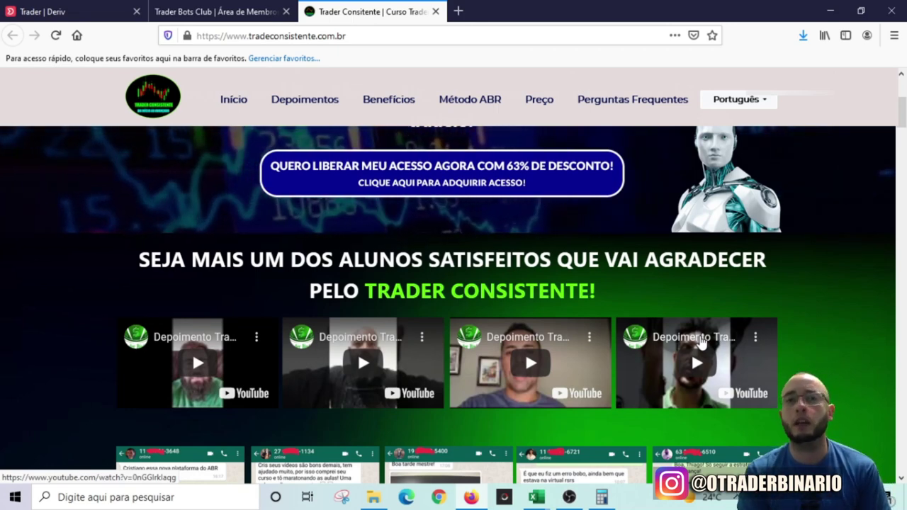
scroll(700, 342, "down", 12)
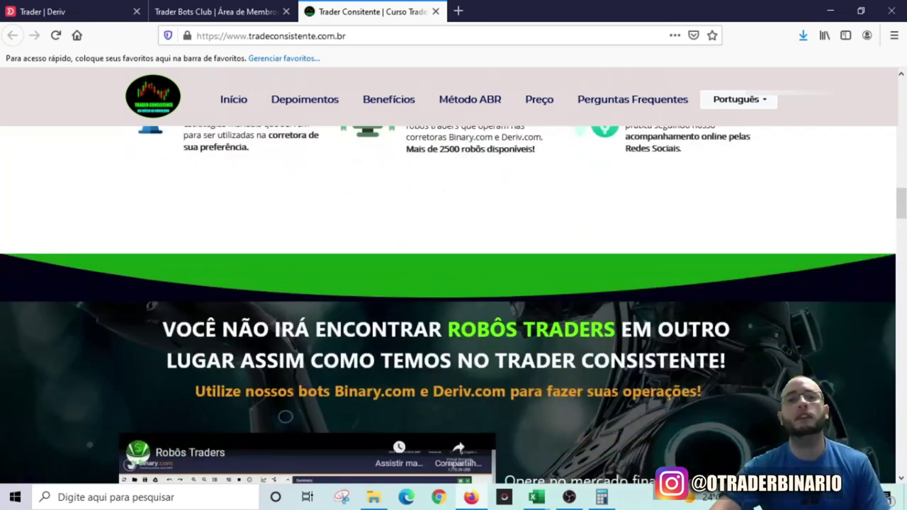
scroll(685, 353, "down", 4)
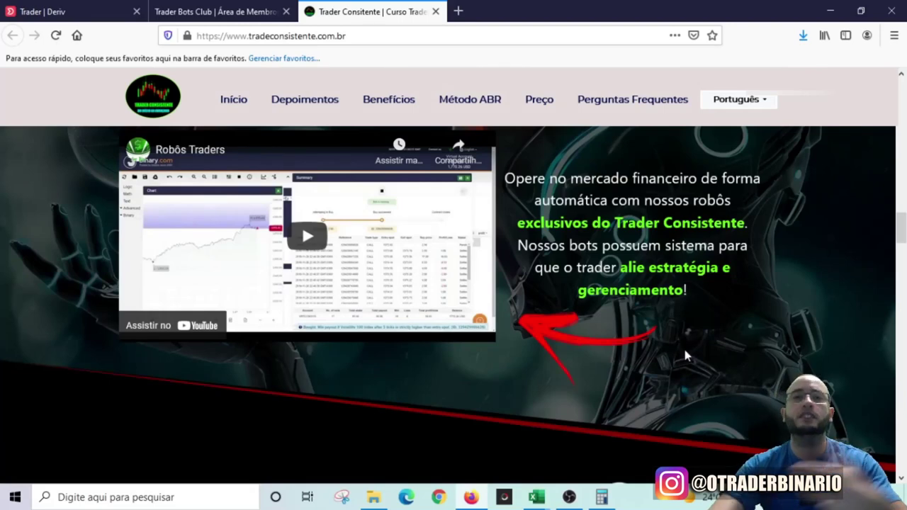
scroll(684, 340, "down", 7)
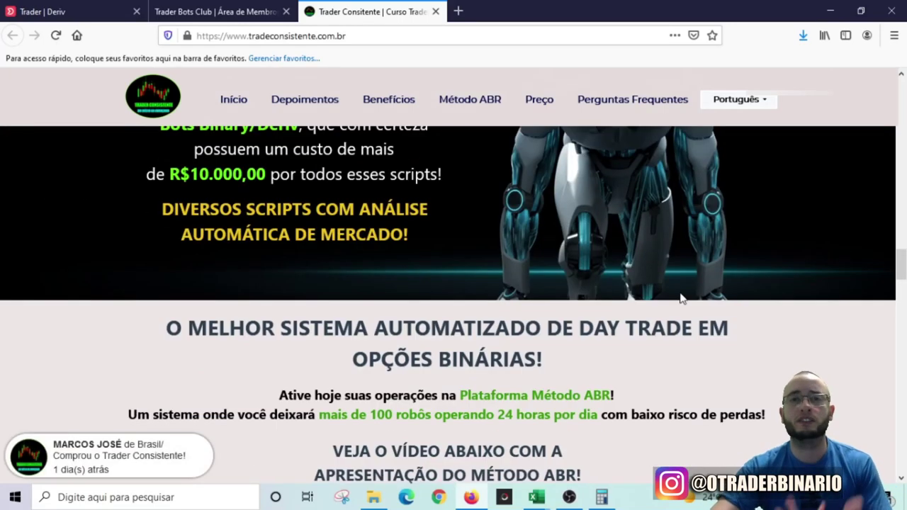
scroll(679, 299, "down", 7)
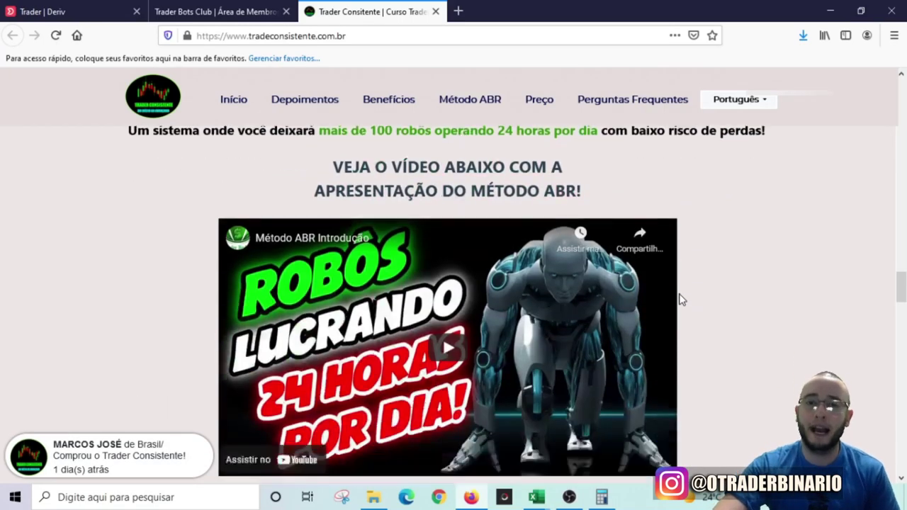
scroll(681, 291, "up", 3)
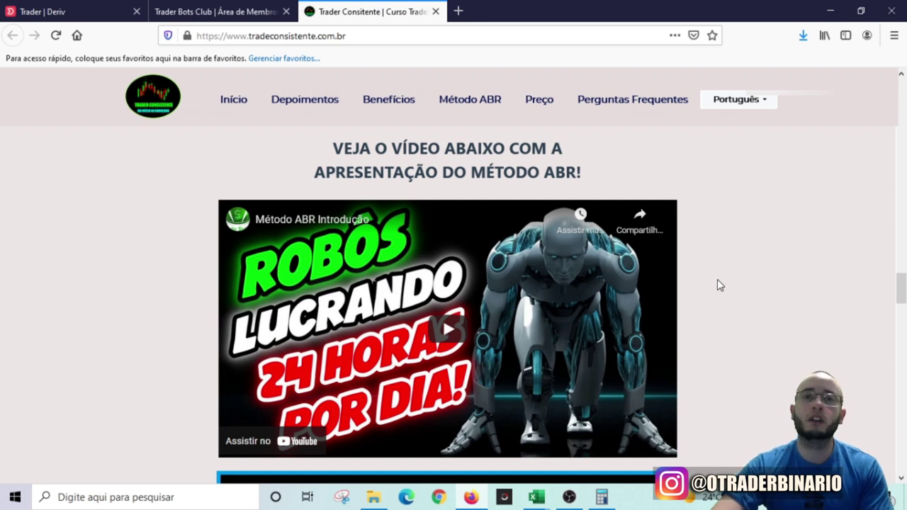
scroll(717, 280, "down", 2)
scroll(716, 282, "down", 2)
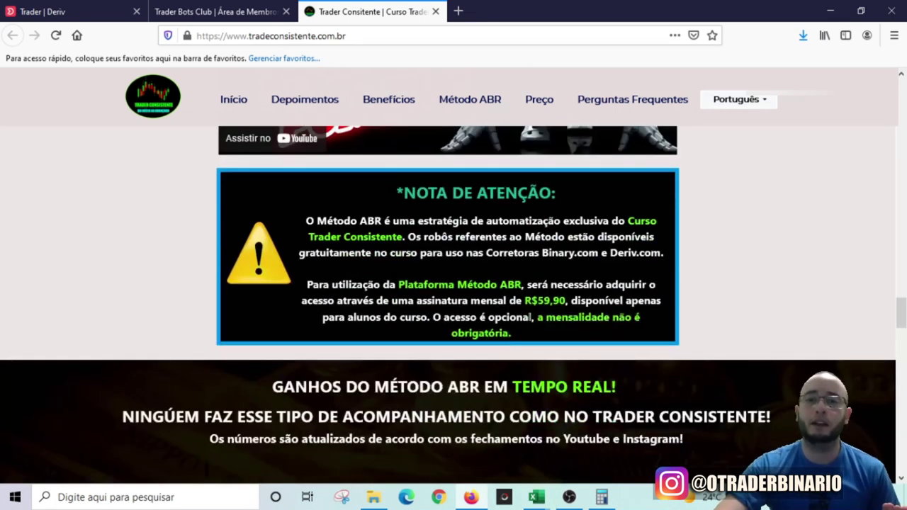